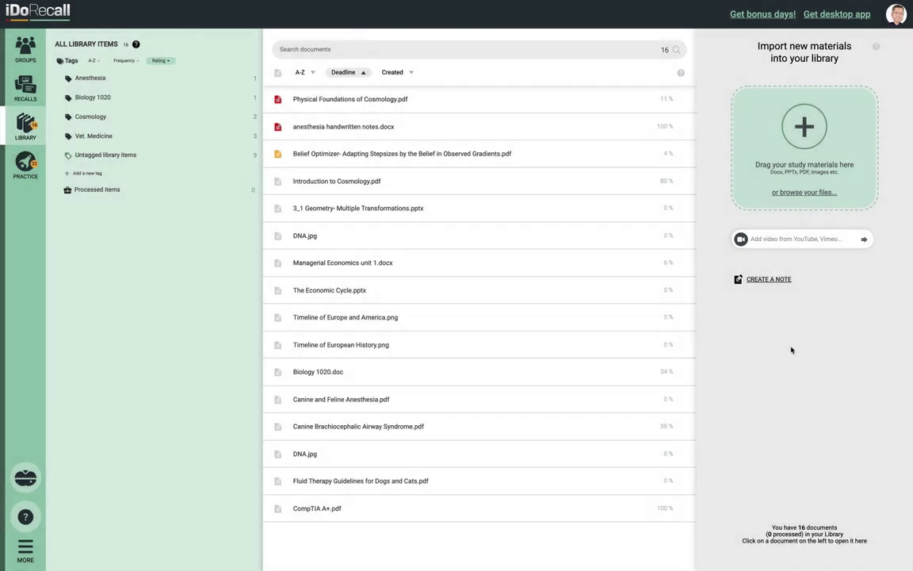
Step: Open Managerial Economics unit 1.docx and create a text-answer recall from the first quoted definition under the Definition heading
left_click(464, 267)
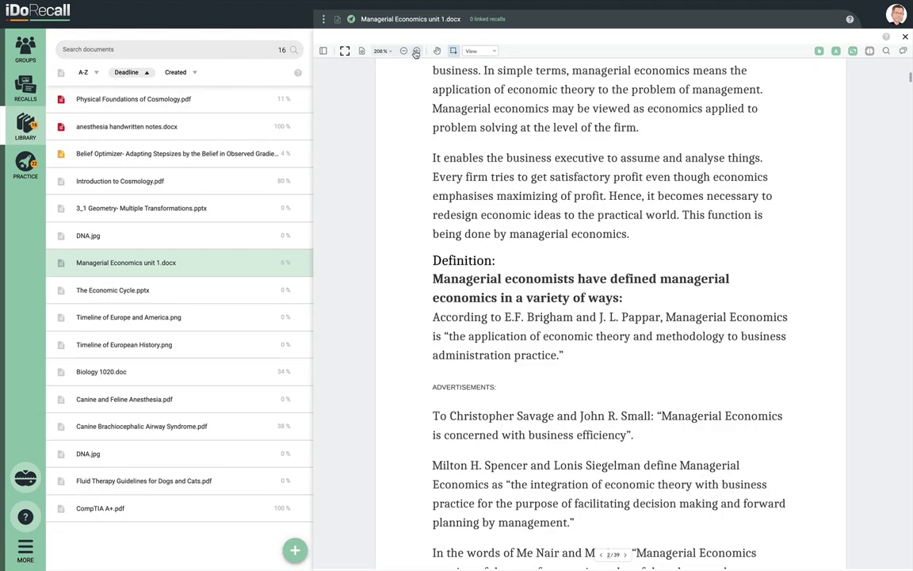
left_click(416, 51)
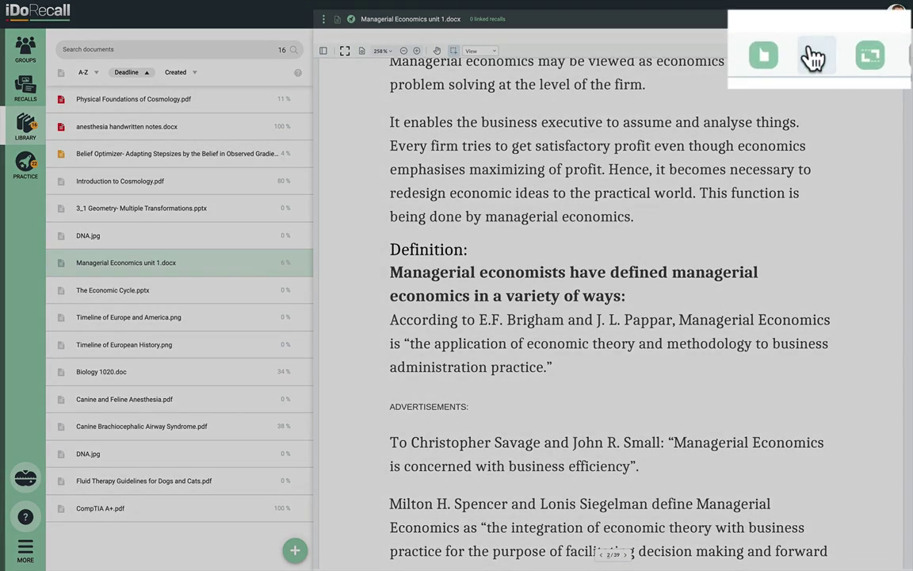
left_click(835, 50)
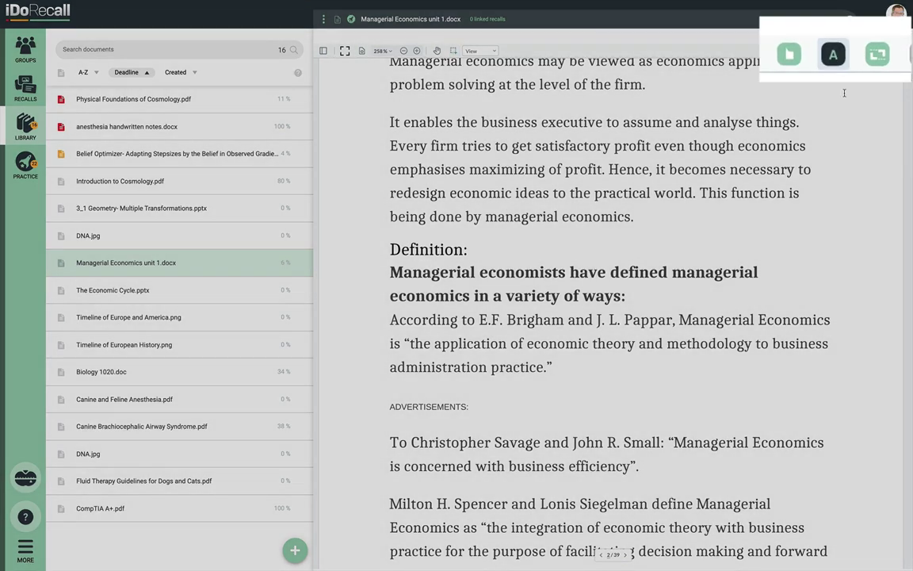
left_click_drag(389, 319, 560, 375)
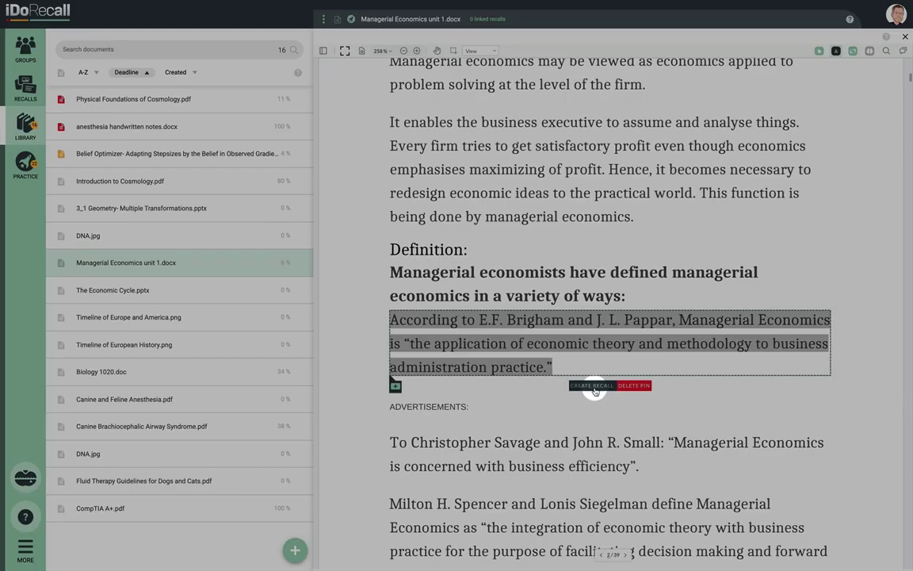
left_click(593, 388)
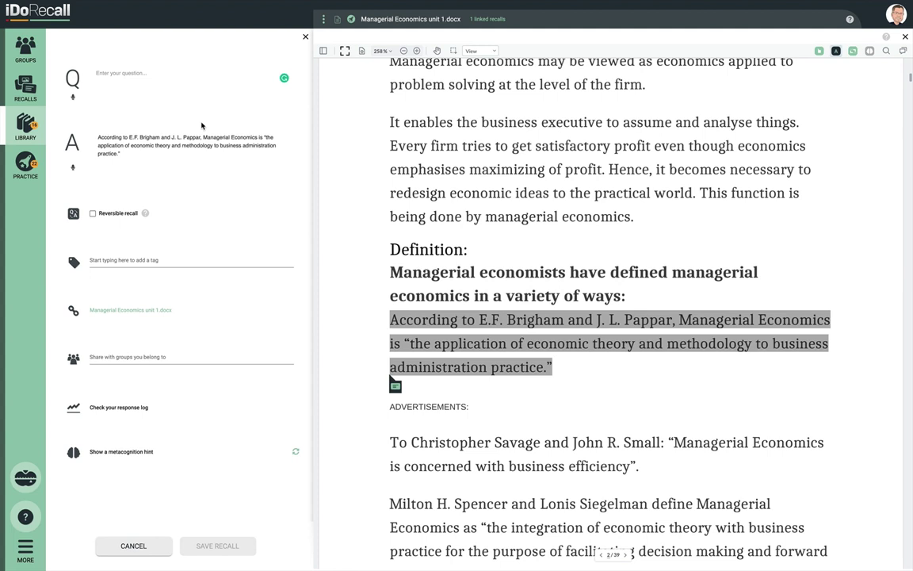
Step: Enter the question "What is managerial economics?" for the recall and save it
left_click(99, 76)
type("What is managerial economics?")
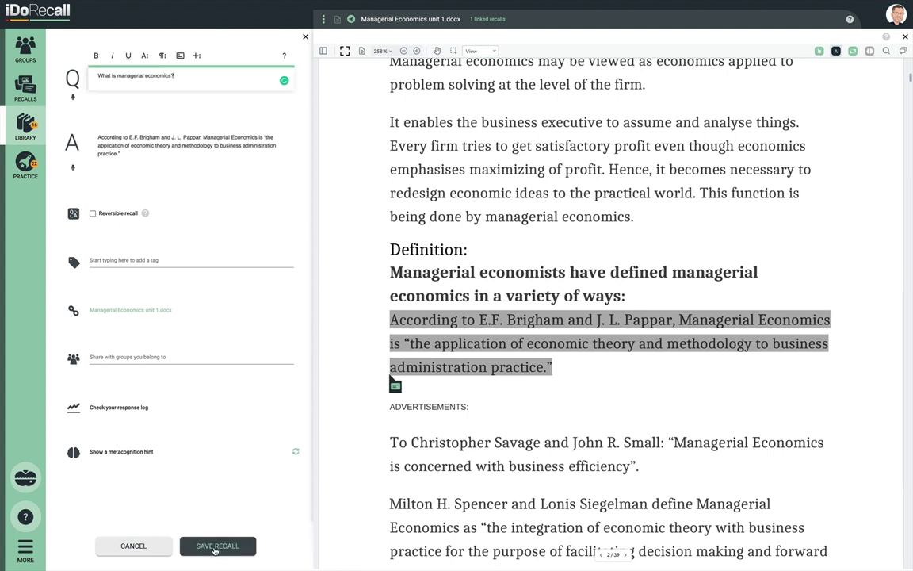
left_click(215, 546)
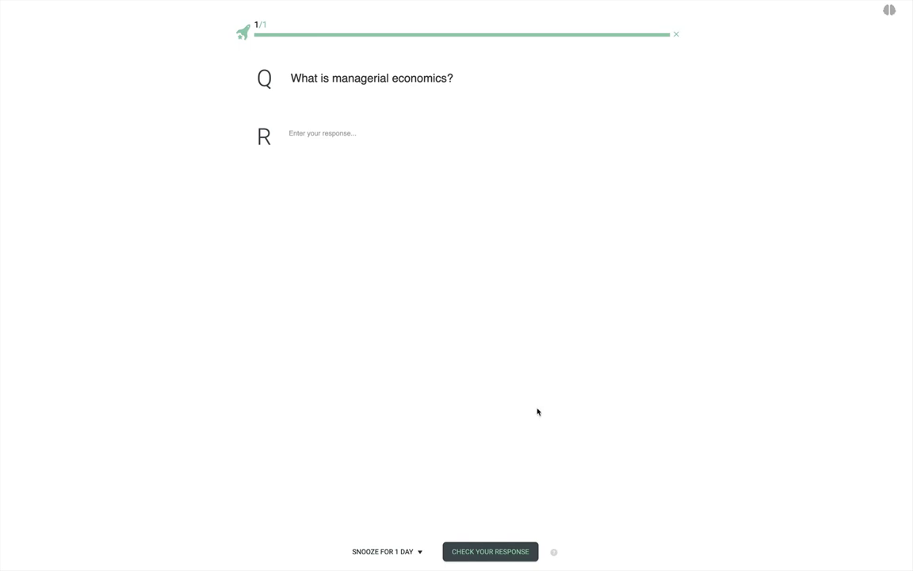
Step: Check the answer to the managerial economics question and review its source passage in the linked Managerial Economics unit 1.docx
left_click(498, 557)
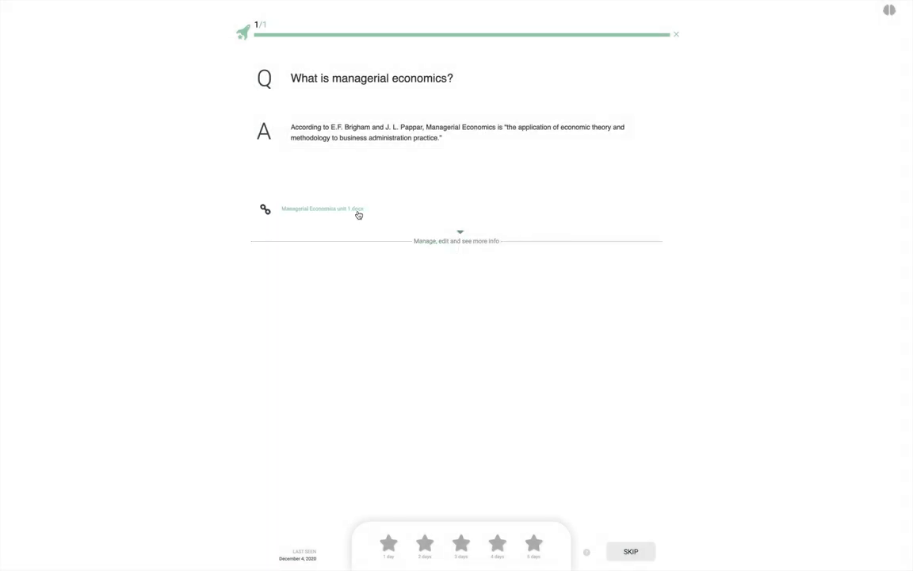
left_click(357, 210)
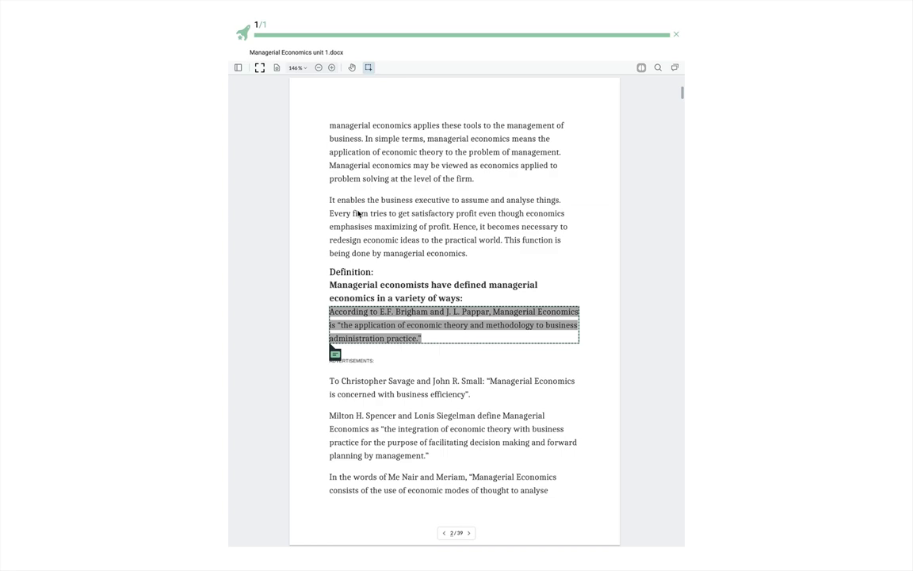
scroll(358, 212, "down", 1)
scroll(357, 212, "up", 2)
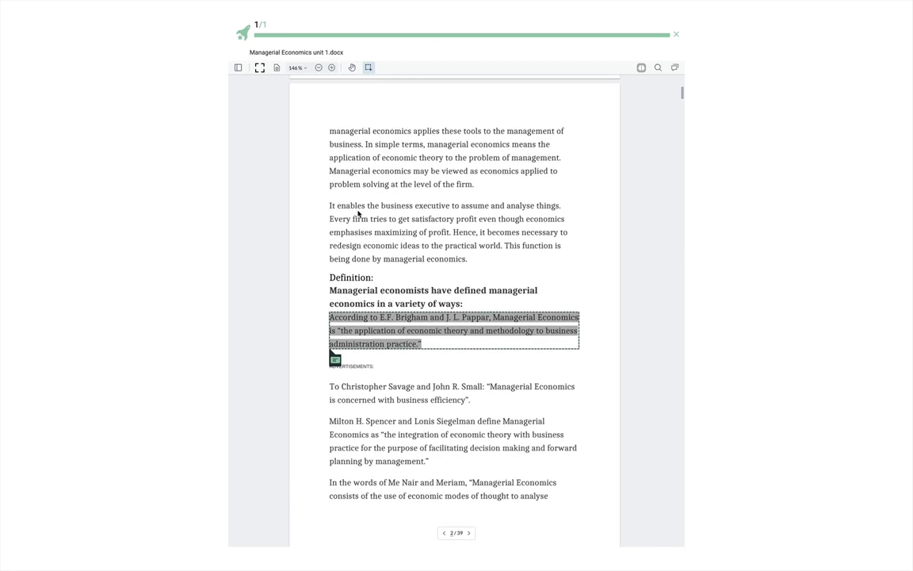
scroll(357, 212, "down", 2)
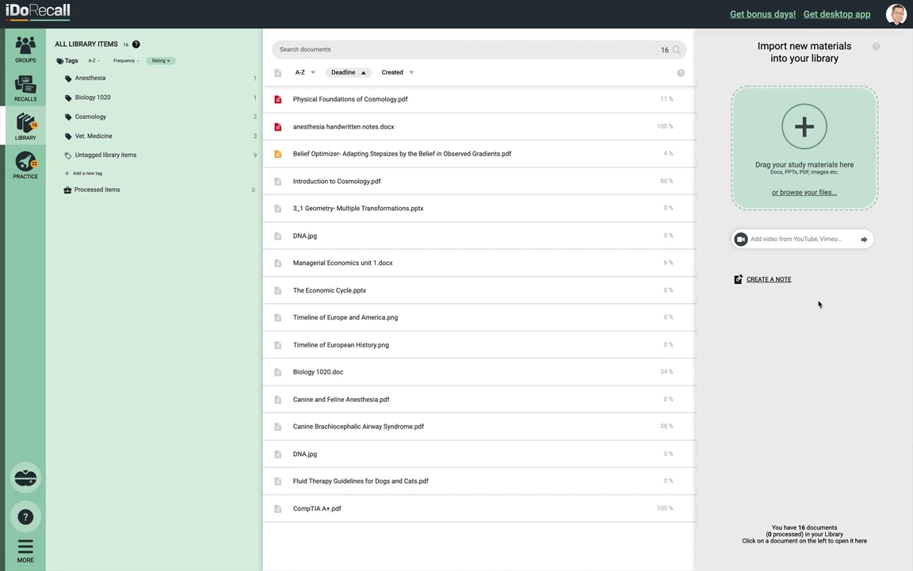
Step: Choose the file "Algebra 2-- Equations and Inequalities.pptx" from the docs for idr demo account folder for import into the library
left_click(804, 192)
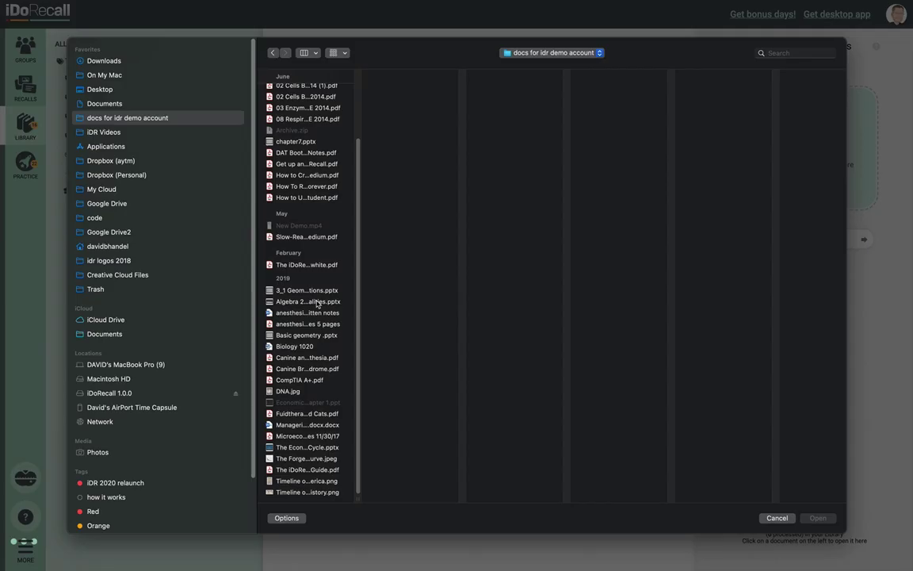
left_click(317, 302)
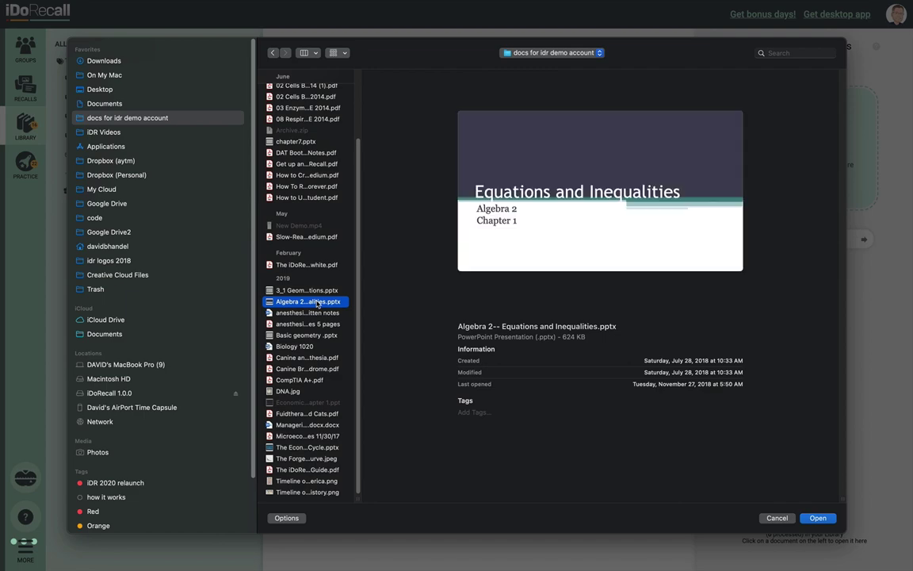
left_click(818, 518)
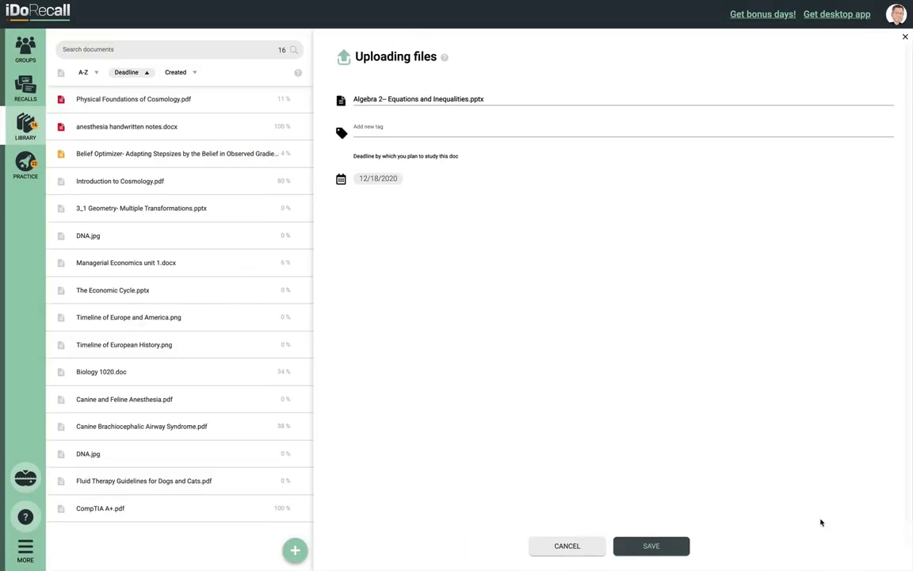
Step: Tag the uploaded presentation "algebra 2", set its study deadline to 12/23/2020, and save it to the library
left_click(404, 127)
type("algebra 2")
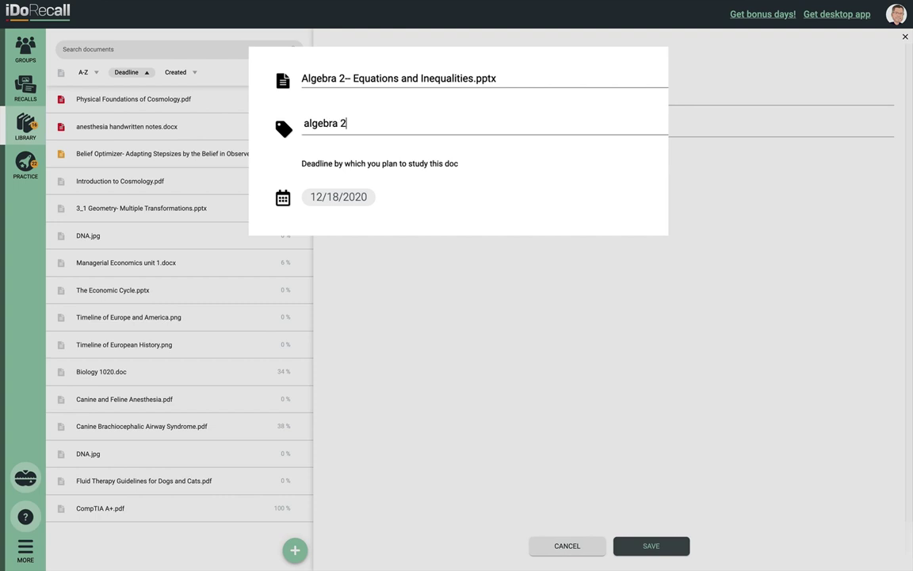
double_click(392, 183)
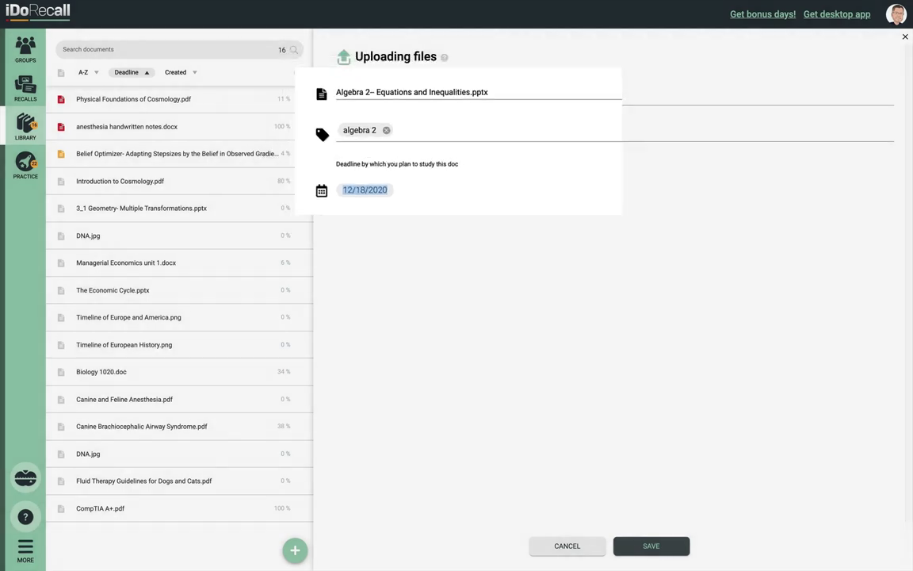
left_click(393, 183)
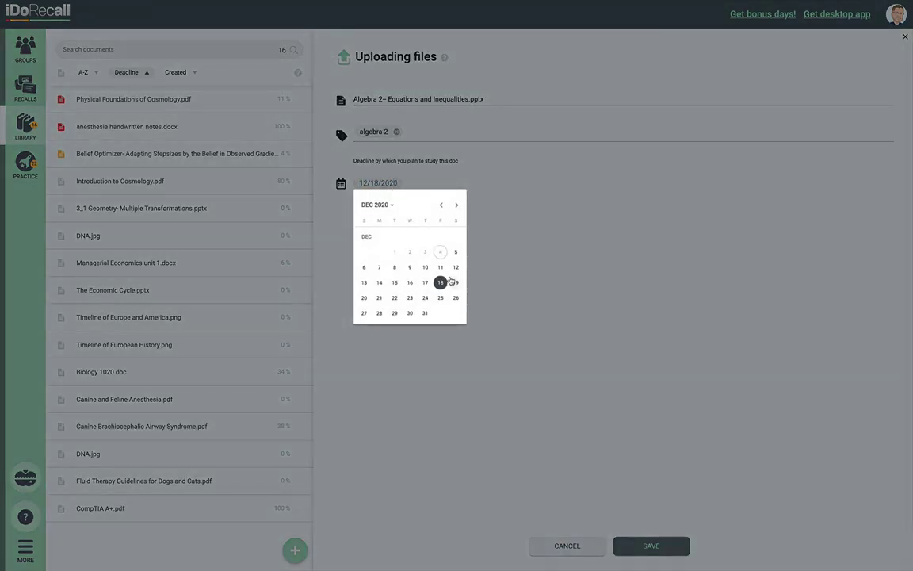
left_click(410, 299)
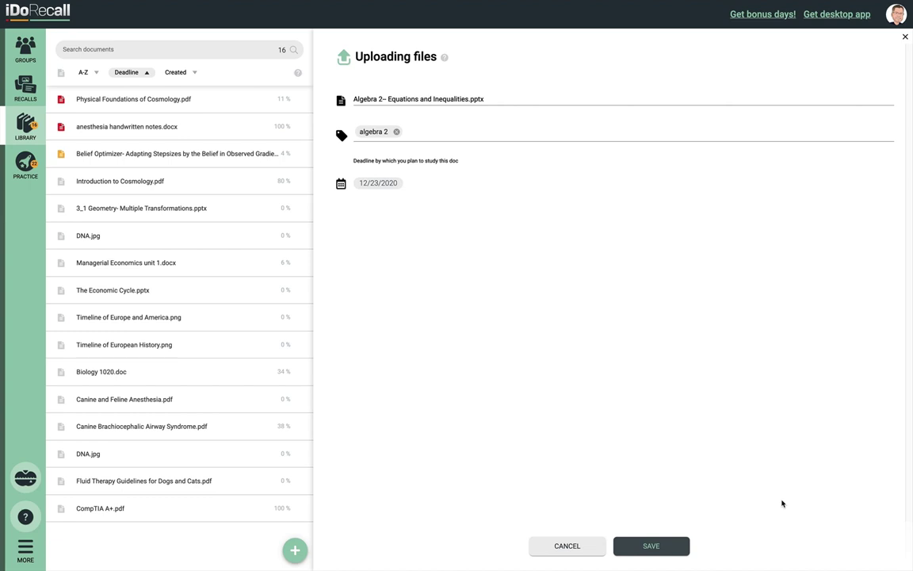
left_click(651, 545)
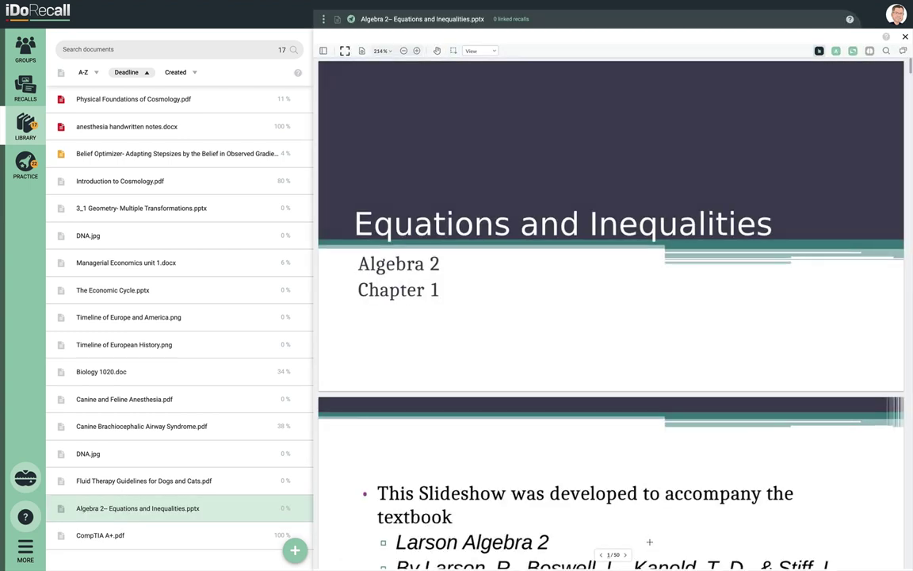
key("Escape")
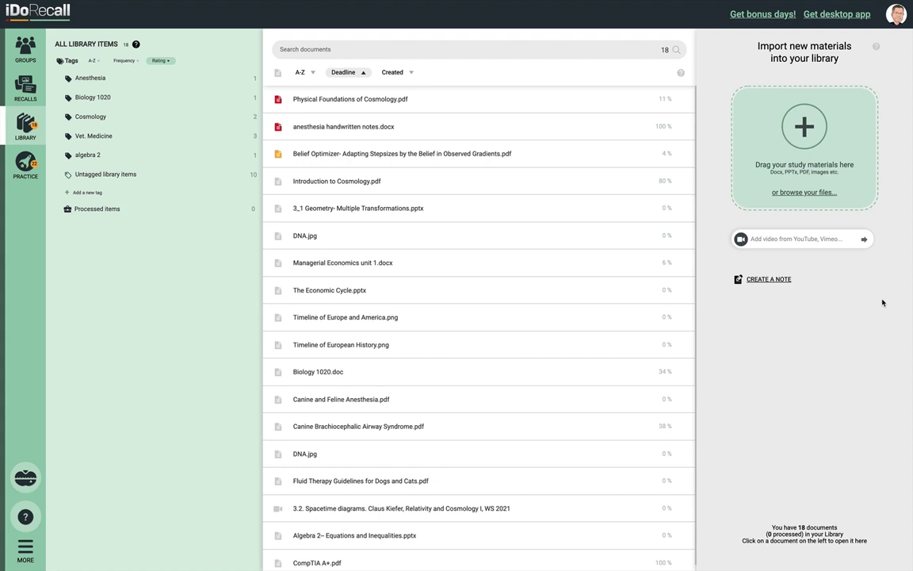
left_click(764, 238)
type("https://vimeo.com/475782703")
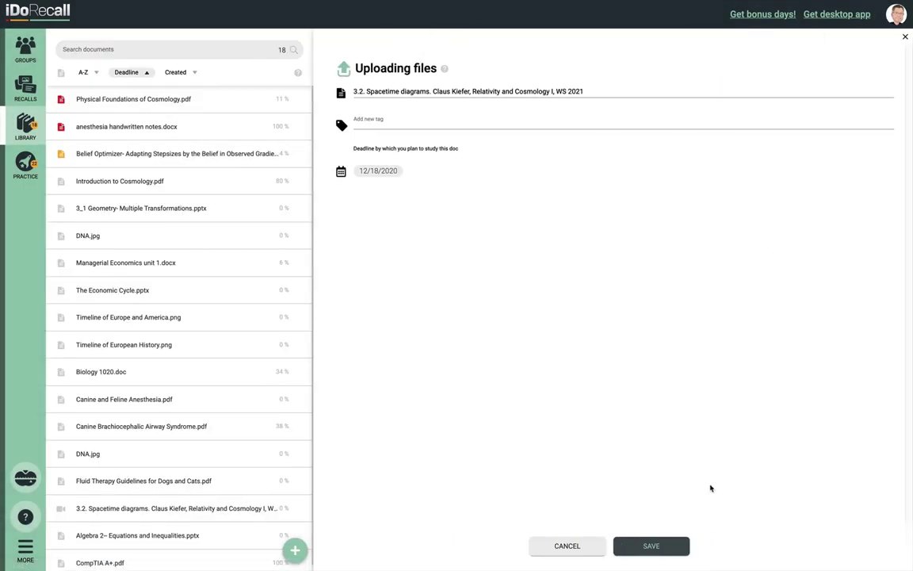
left_click(650, 546)
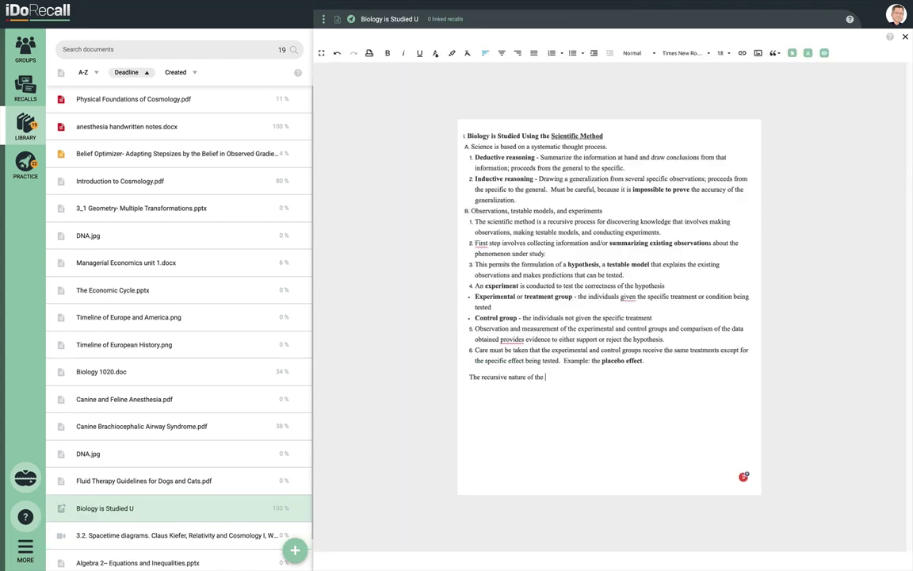
Step: Complete the biology note's last line as "The recursive nature of the process." and highlight item 6 about the placebo effect
type("process.")
left_click_drag(473, 350, 653, 358)
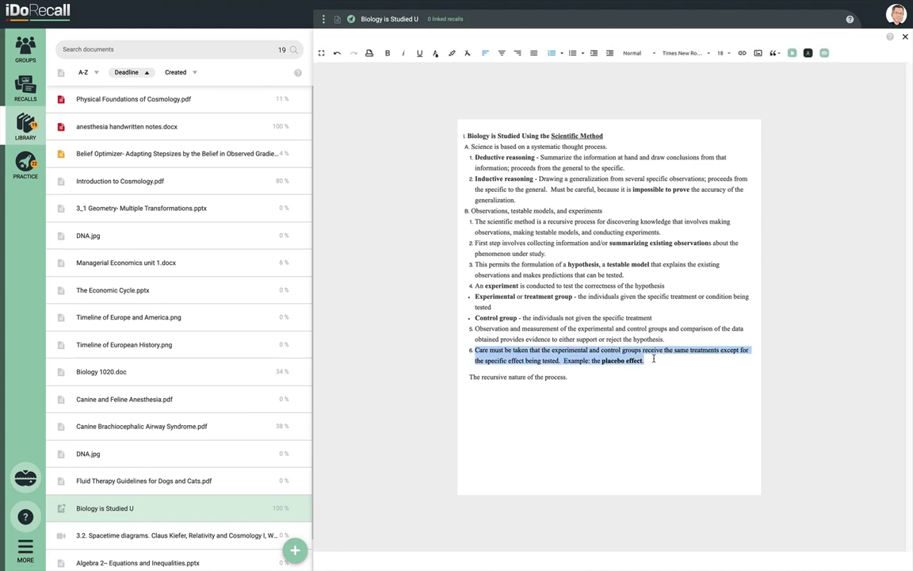
left_click(655, 364)
left_click(634, 331)
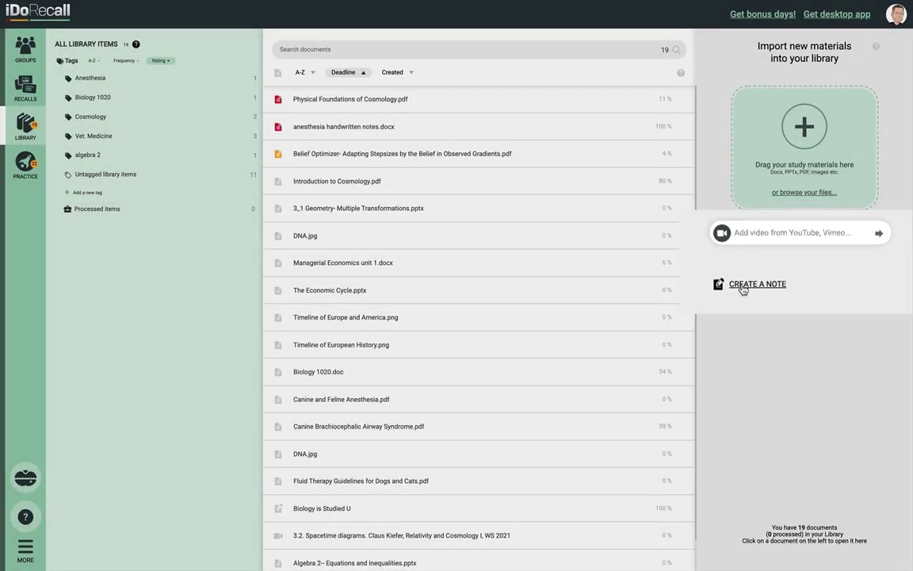
Step: Create a new blank note in the library
left_click(745, 286)
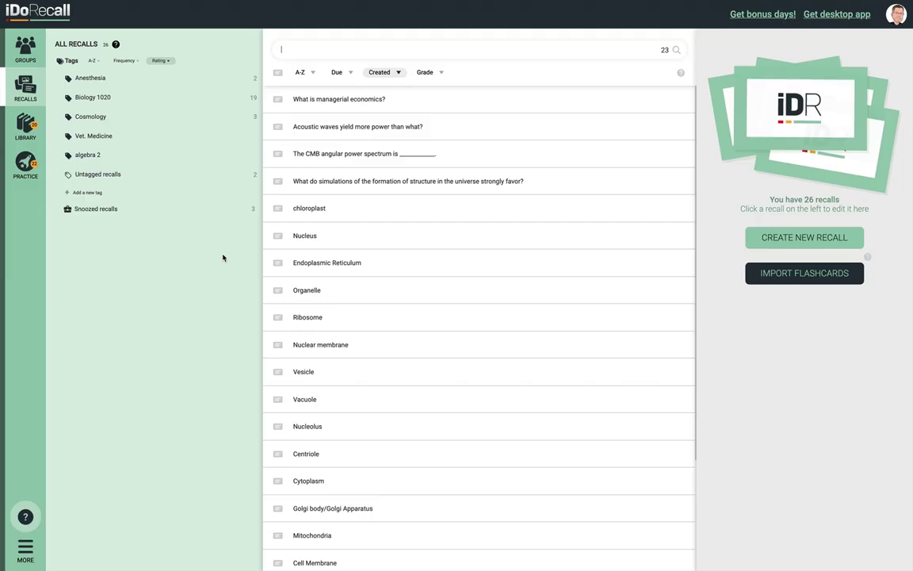
Step: Filter the recalls by the Biology 1020 tag, then search them for "cy" and clear the search text
left_click(109, 99)
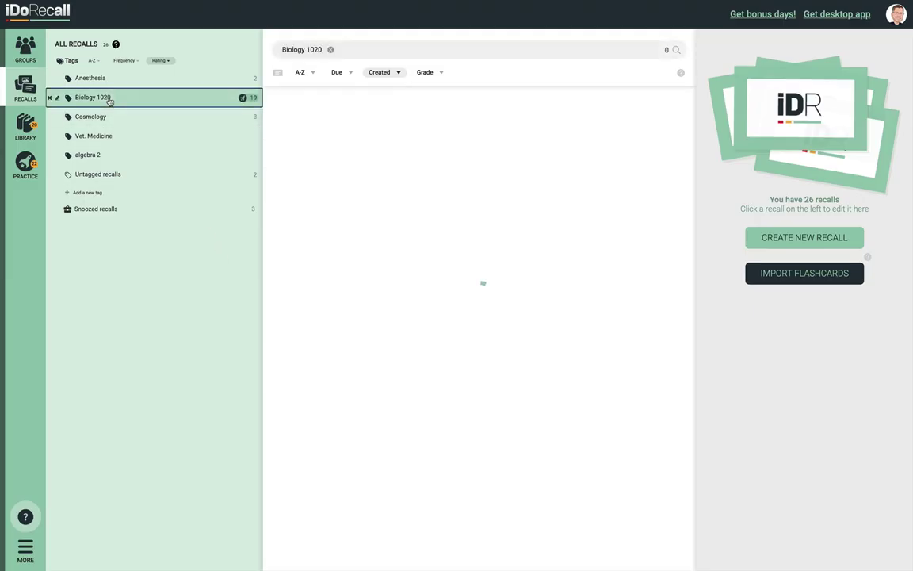
left_click(348, 50)
type("cy")
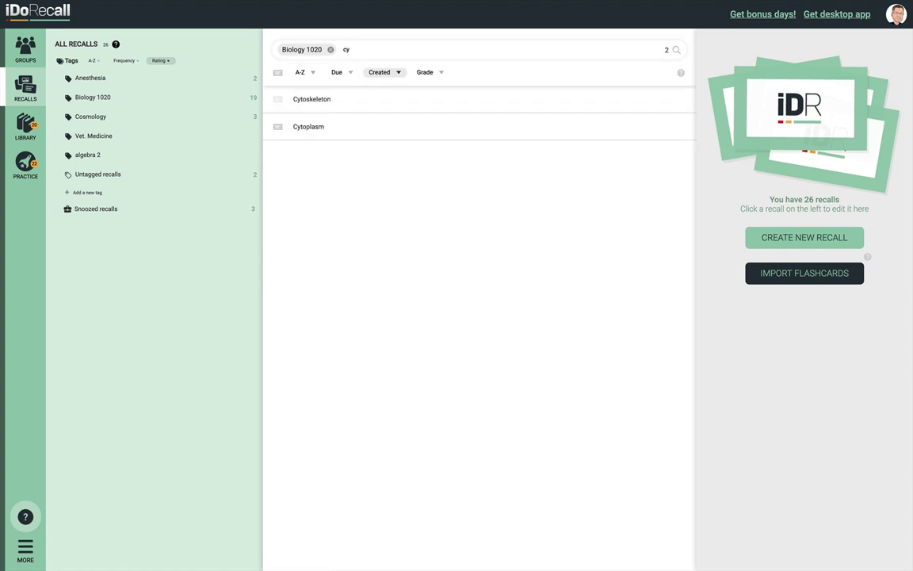
key("BackSpace")
key("BackSpace")
Step: Sort the Biology 1020 recalls alphabetically, by due date, by creation date, and finally by grade
left_click(305, 72)
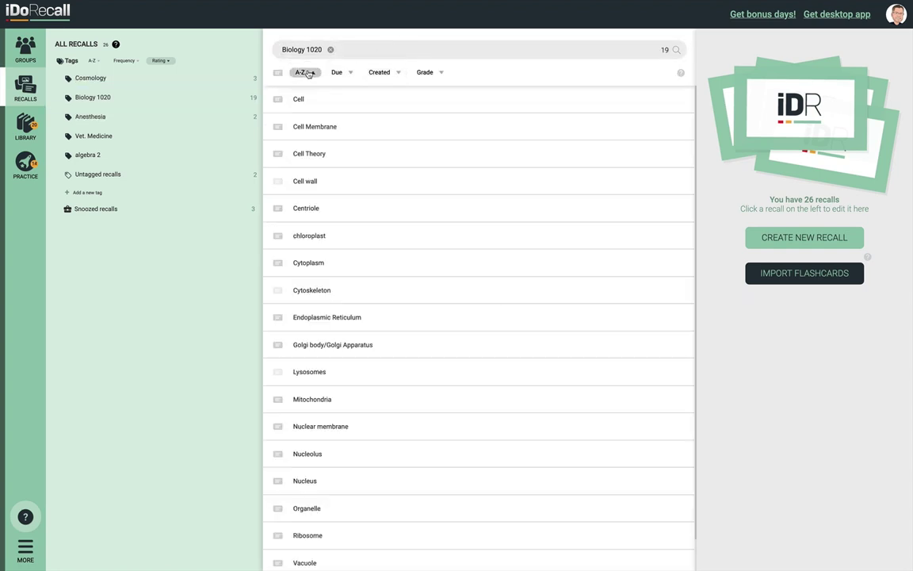
left_click(338, 72)
left_click(378, 72)
left_click(424, 72)
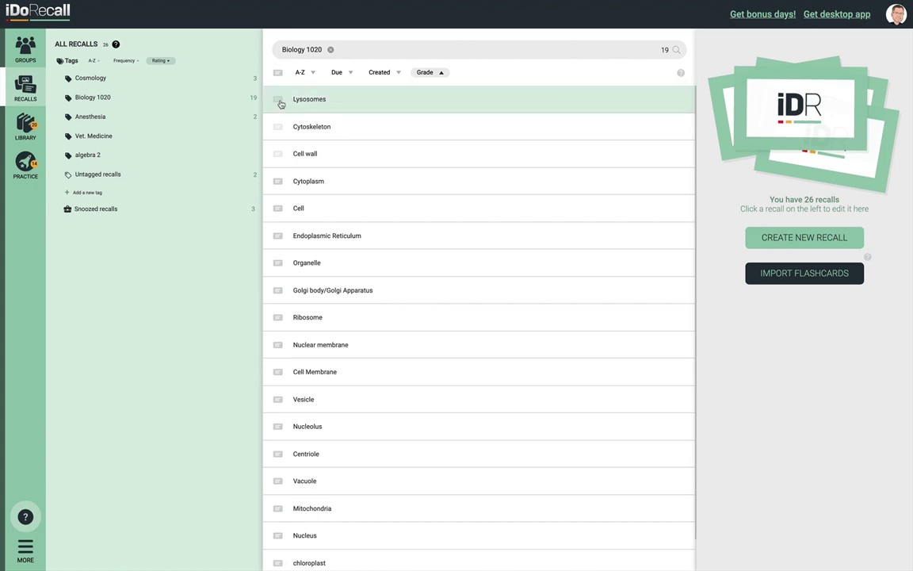
Step: Select the Lysosomes, Cytoskeleton and Cell wall recalls and delete the selection
left_click(279, 101)
left_click(277, 126)
left_click(277, 154)
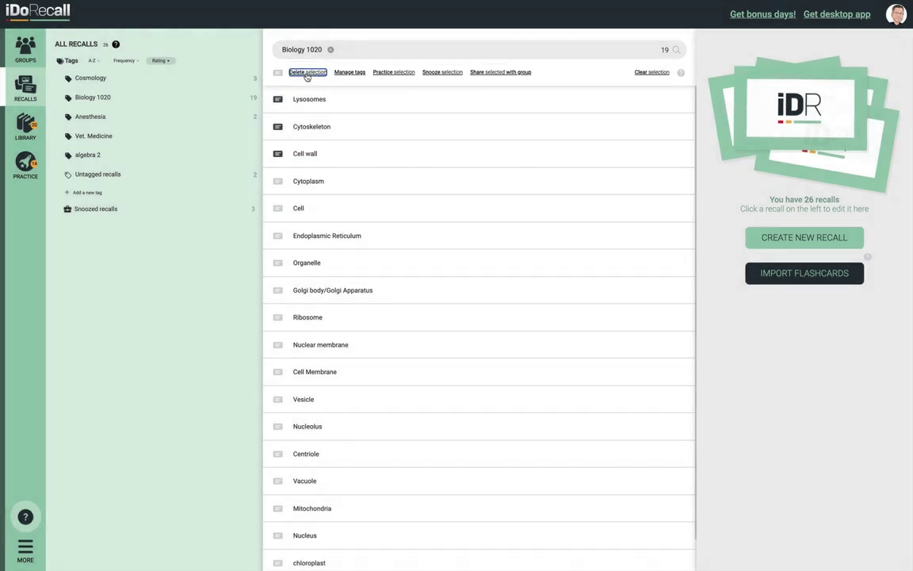
left_click(307, 73)
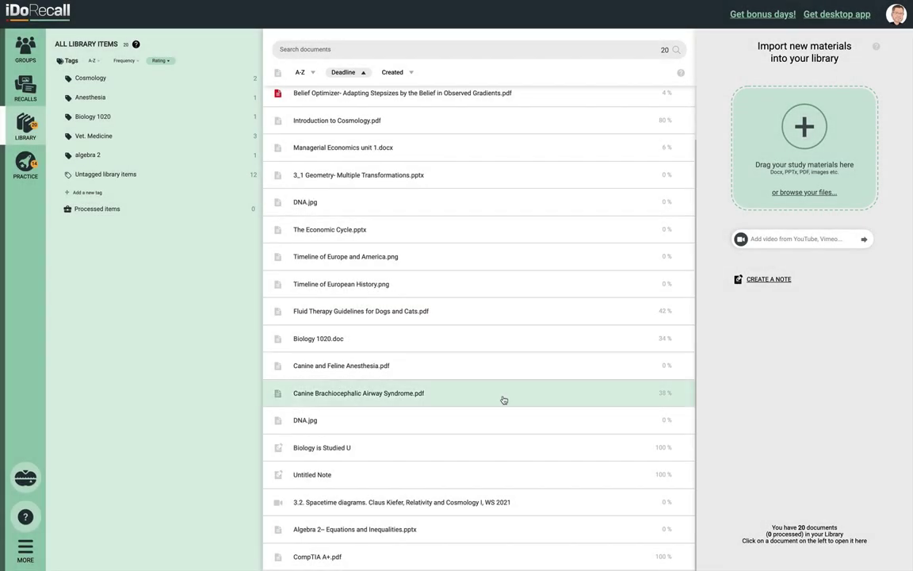
Step: Open Canine Brachiocephalic Airway Syndrome.pdf from the library and read through its surgical technique pages
left_click(503, 399)
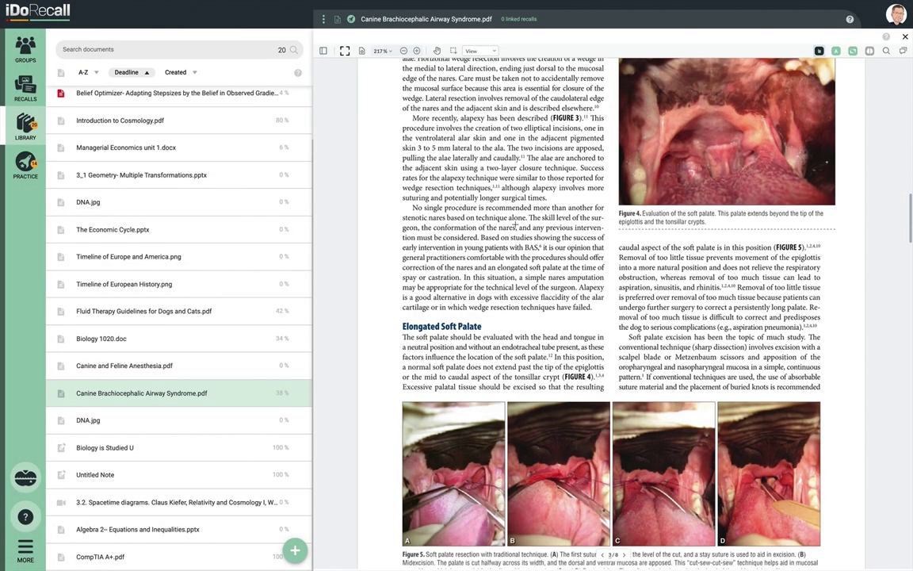
scroll(515, 224, "down", 5)
scroll(515, 224, "down", 3)
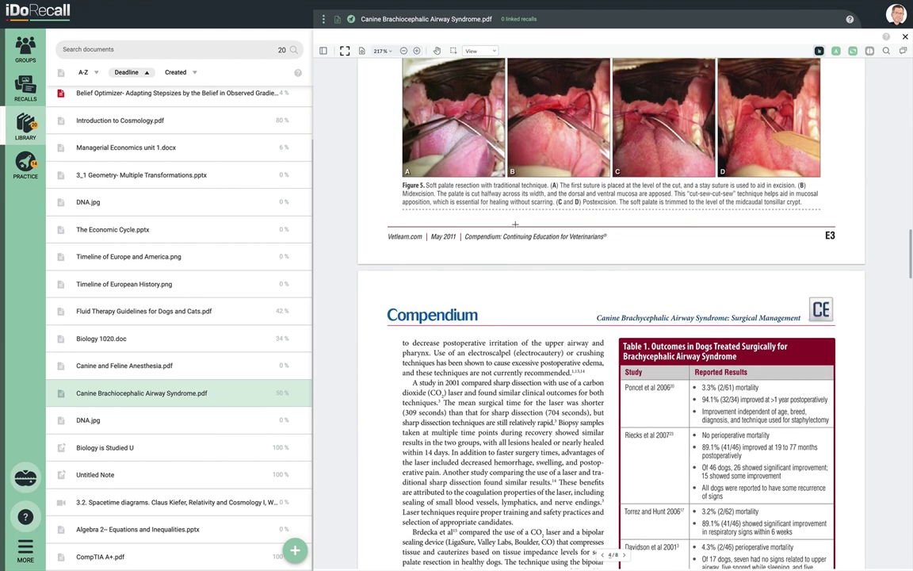
scroll(515, 224, "down", 5)
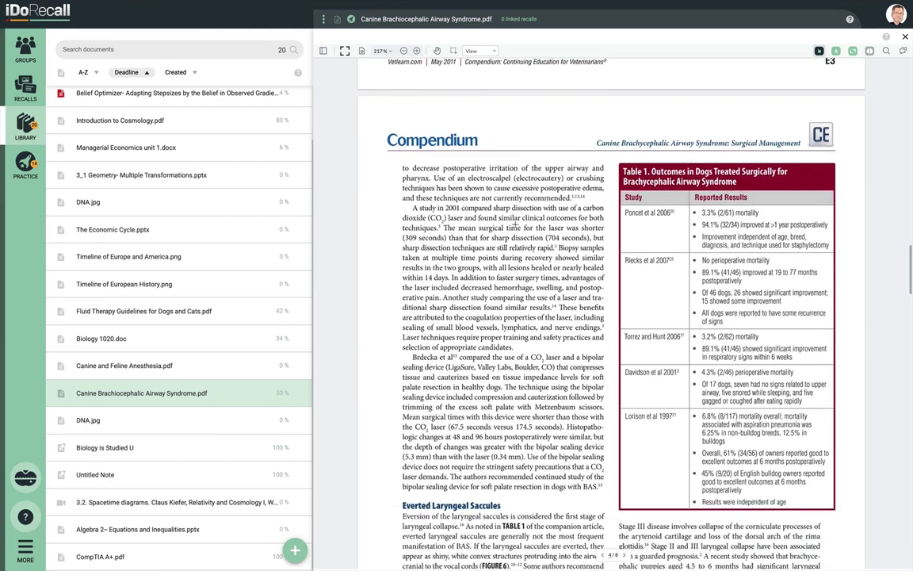
scroll(515, 224, "down", 3)
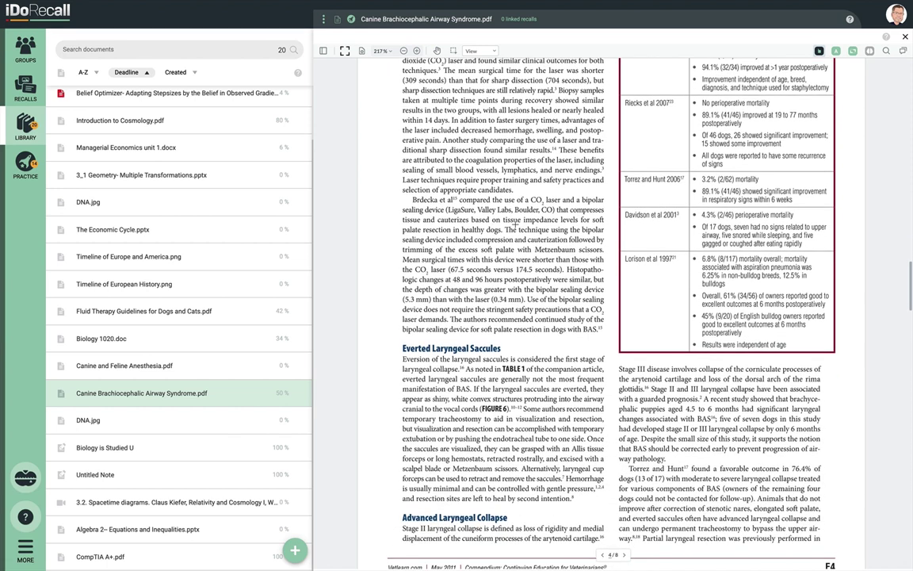
Step: Create a recall from the opening two sentences of Everted Laryngeal Saccules on page 4, with the question "What is eversion of saccules?"
left_click_drag(403, 358, 470, 388)
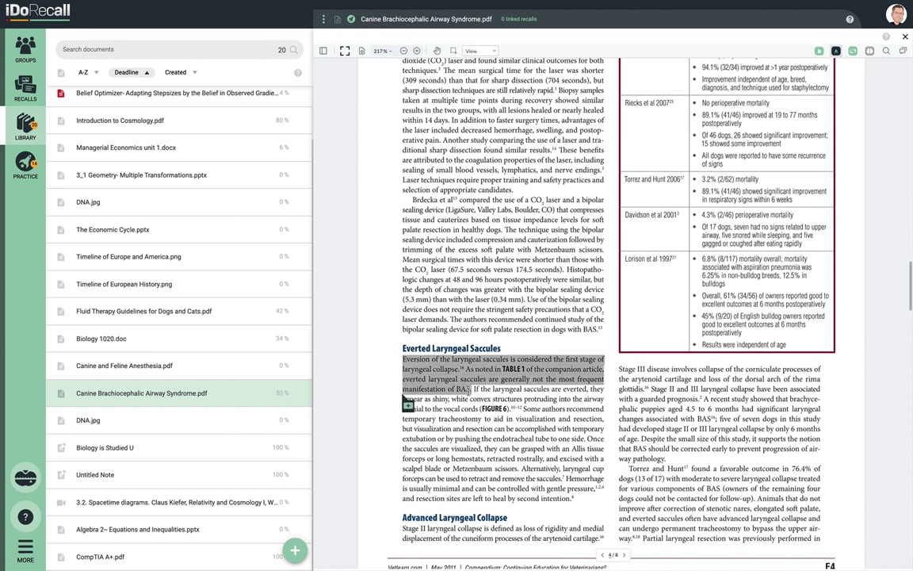
left_click(408, 404)
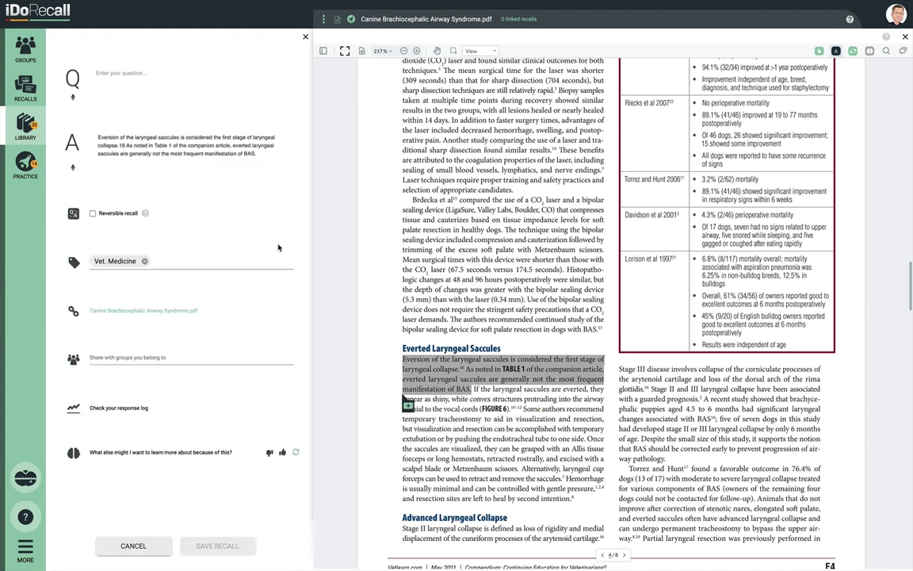
left_click(117, 74)
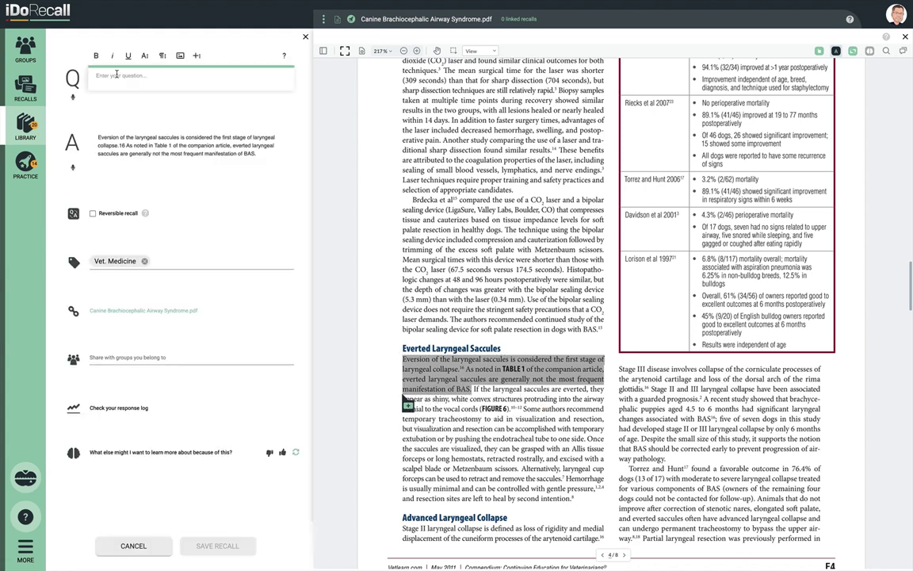
type("What is eversion of saccules?")
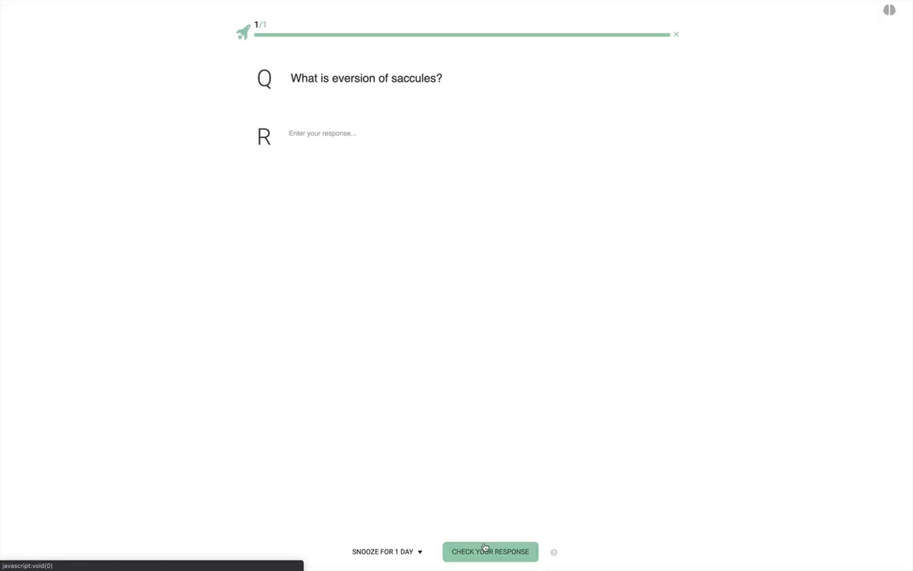
Step: Check the answer to the saccules recall in practice and open its linked source, Canine Brachiocephalic Airway Syndrome.pdf
left_click(485, 551)
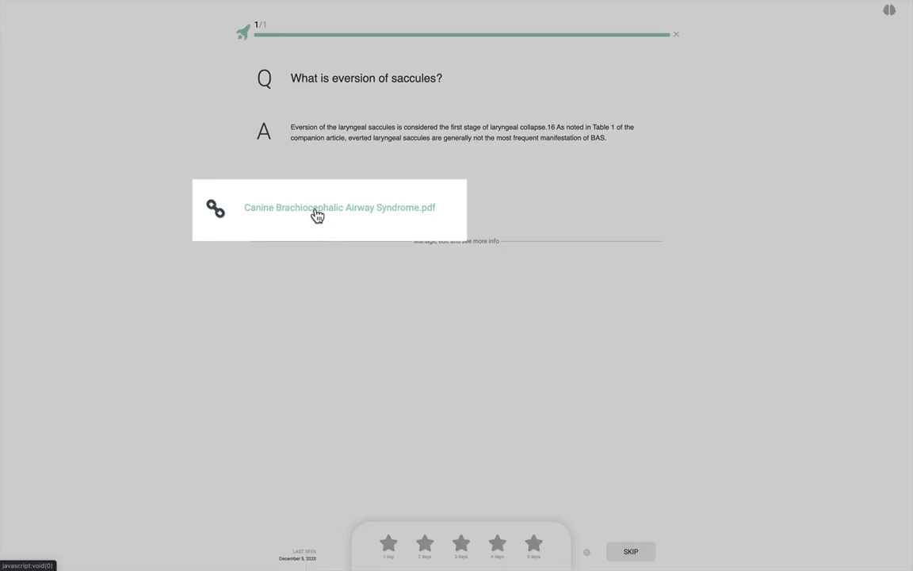
left_click(320, 211)
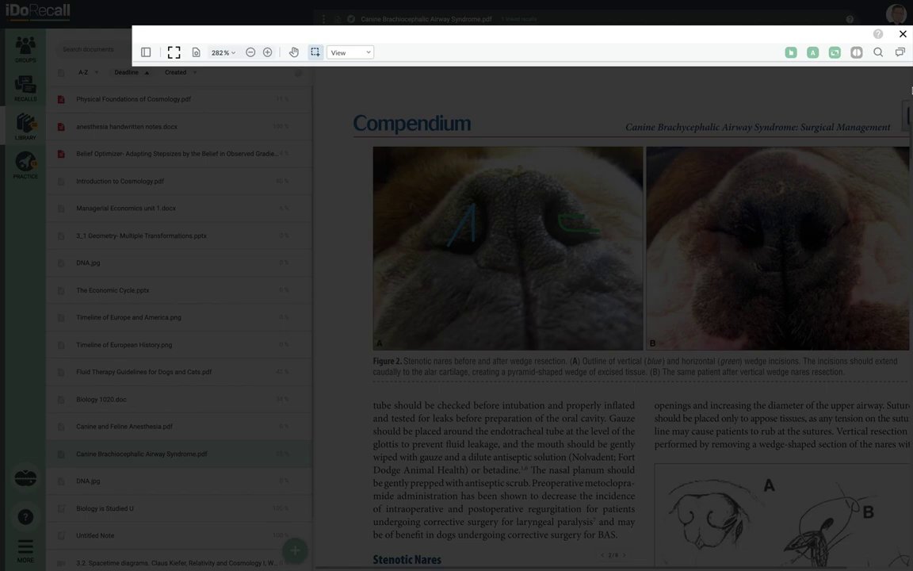
key("Escape")
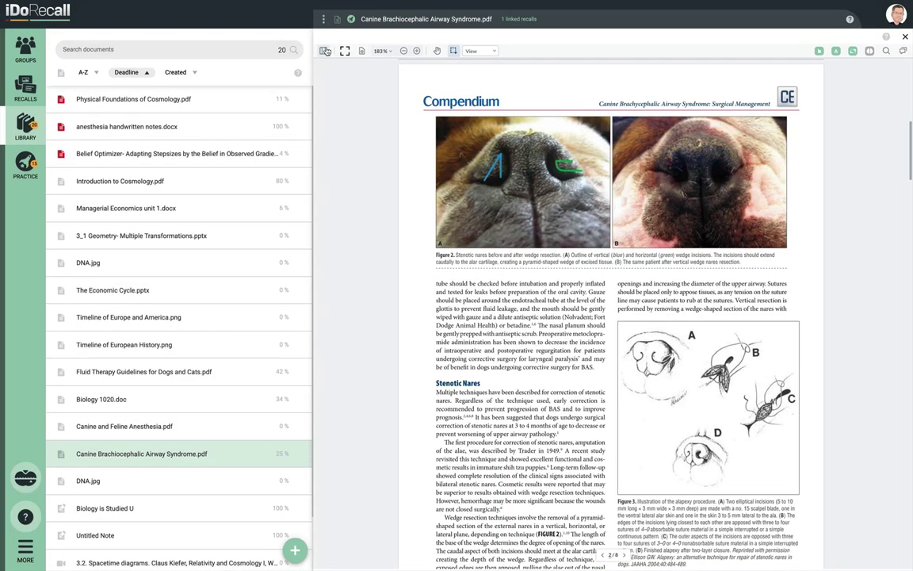
Step: Show the PDF's page thumbnails and browse through them to page 6
left_click(325, 51)
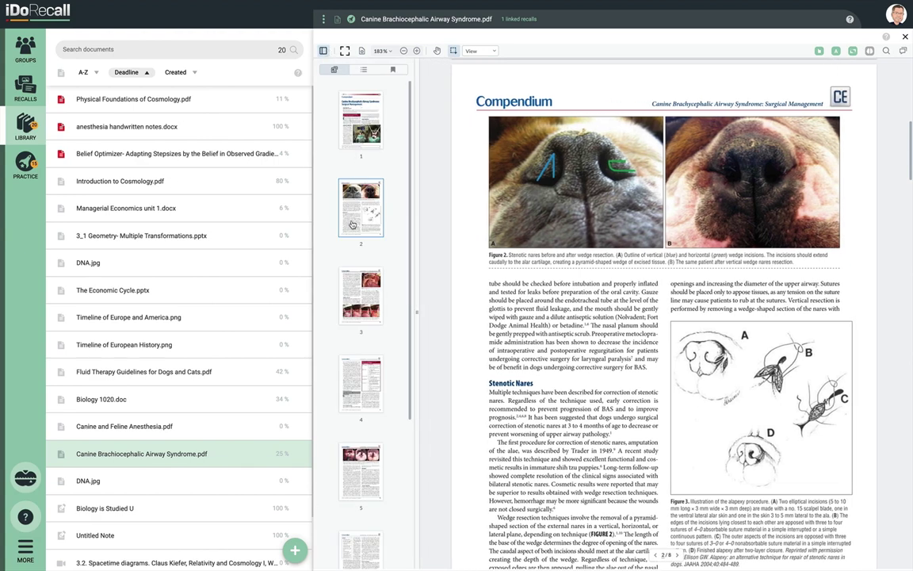
left_click(352, 224)
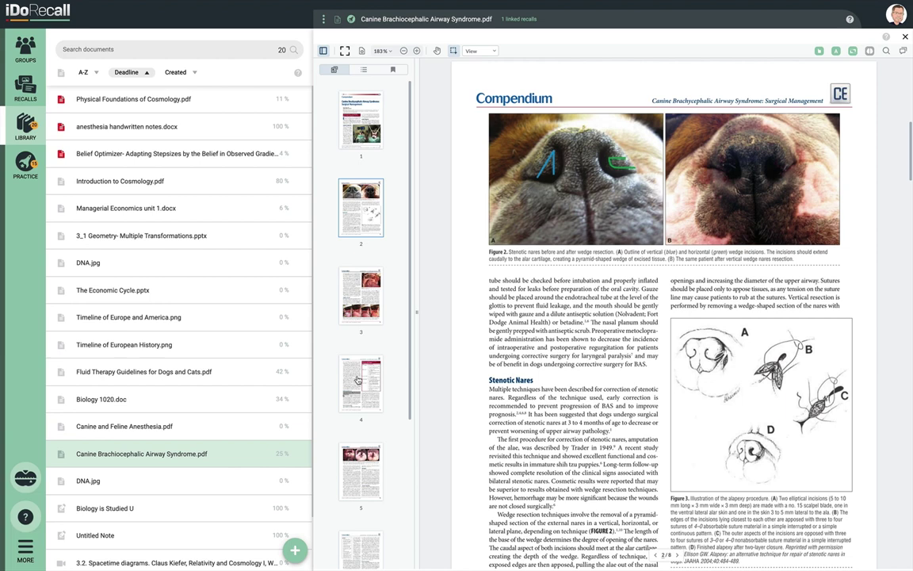
scroll(323, 342, "down", 4)
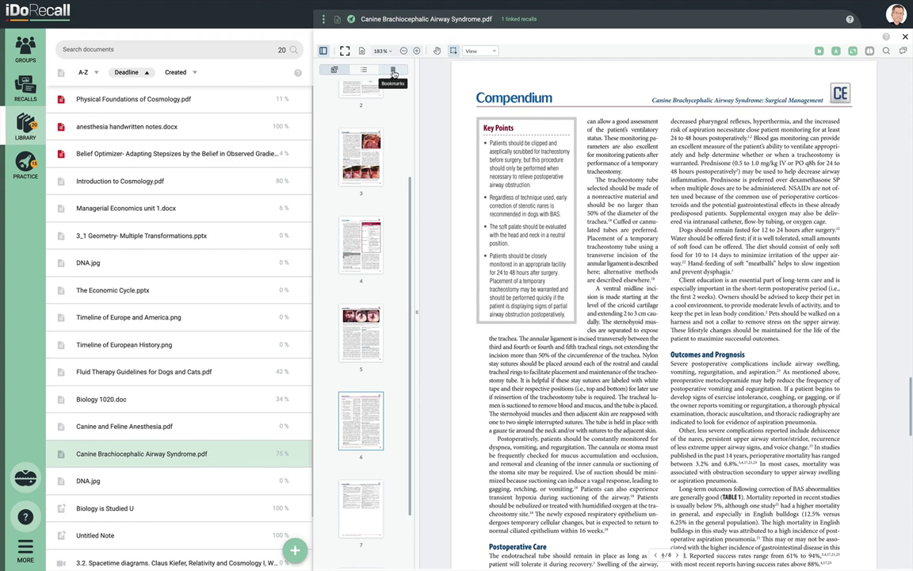
Step: View the PDF full screen, zoom to 282%, and pan down to the end of page 6 with the hand tool
left_click(344, 52)
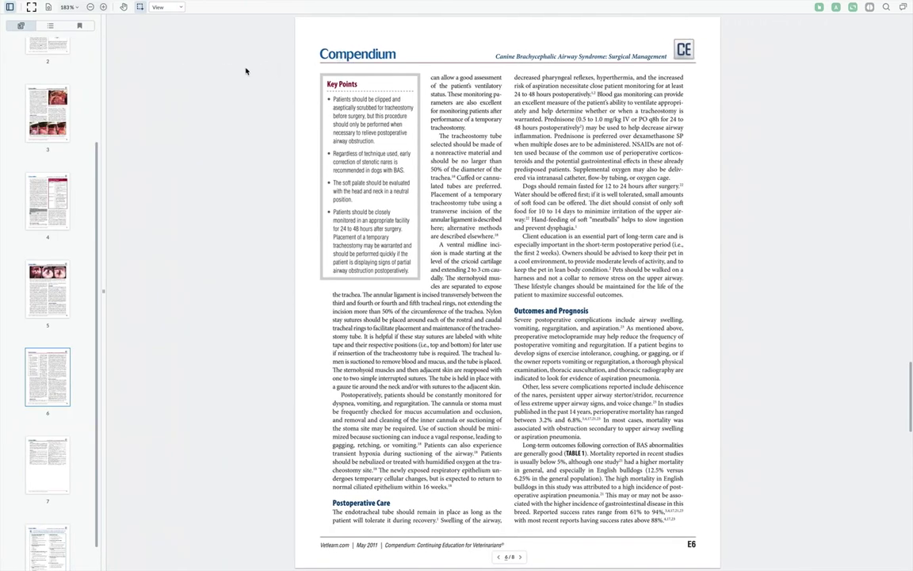
left_click(105, 8)
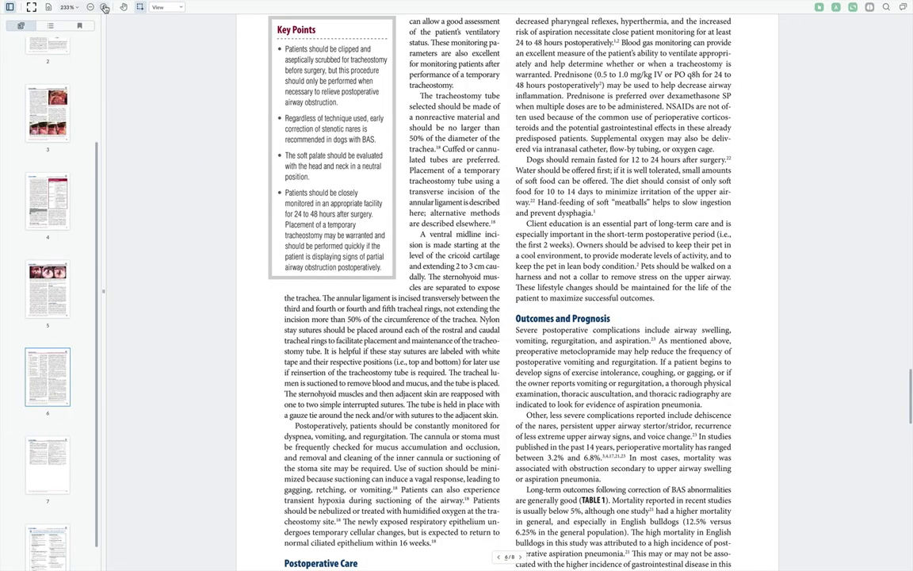
left_click(104, 8)
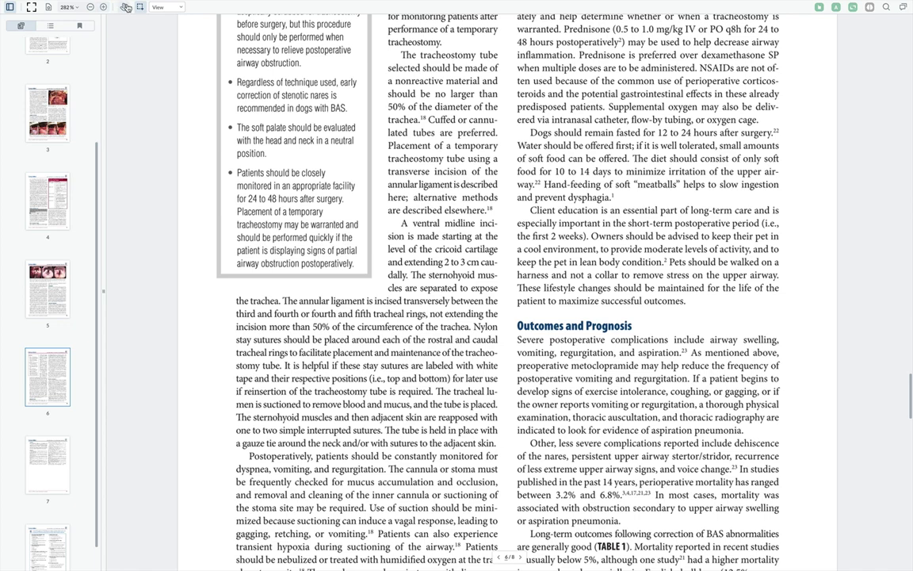
left_click(124, 8)
left_click_drag(333, 161, 315, 30)
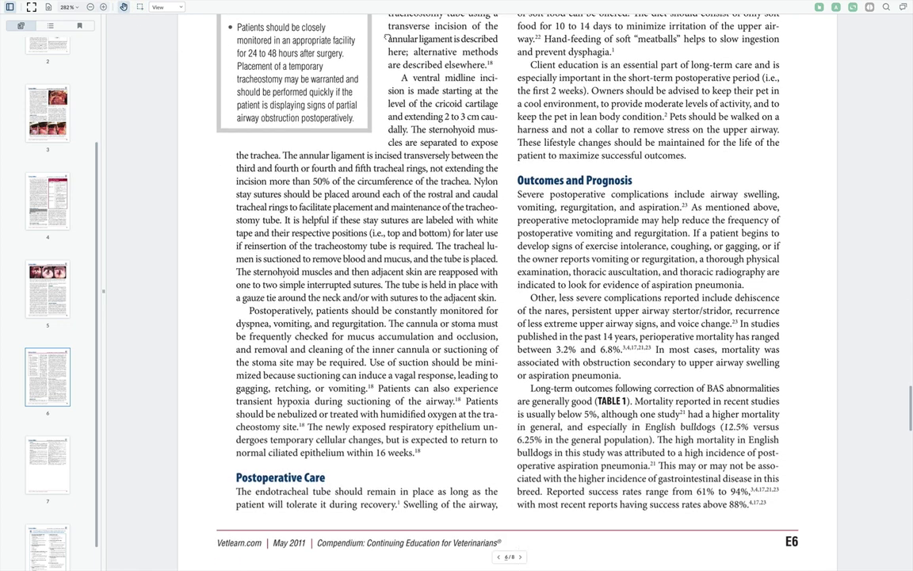
Step: Add a squiggly underline to the page 6 text from "the trachea" to "their respective positions", and delete that annotation
left_click(140, 8)
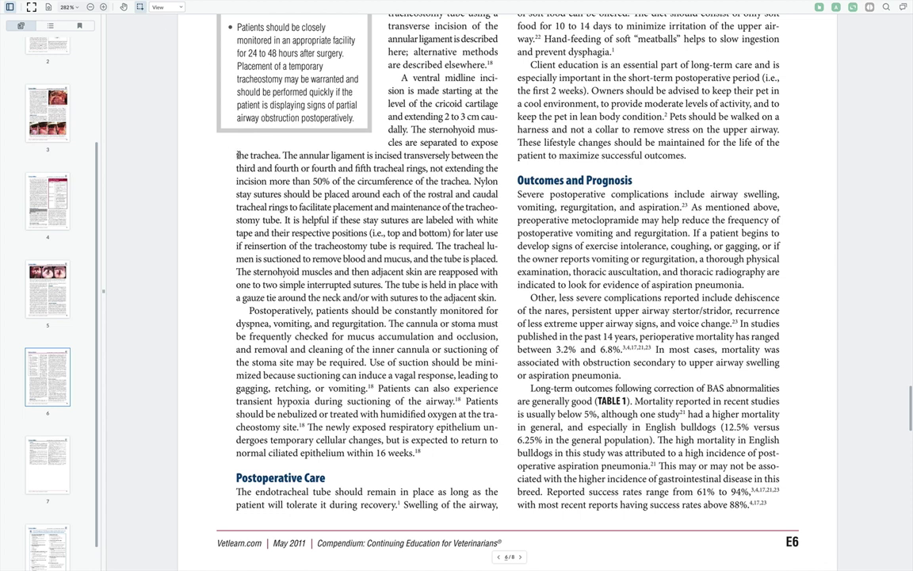
left_click_drag(236, 155, 359, 235)
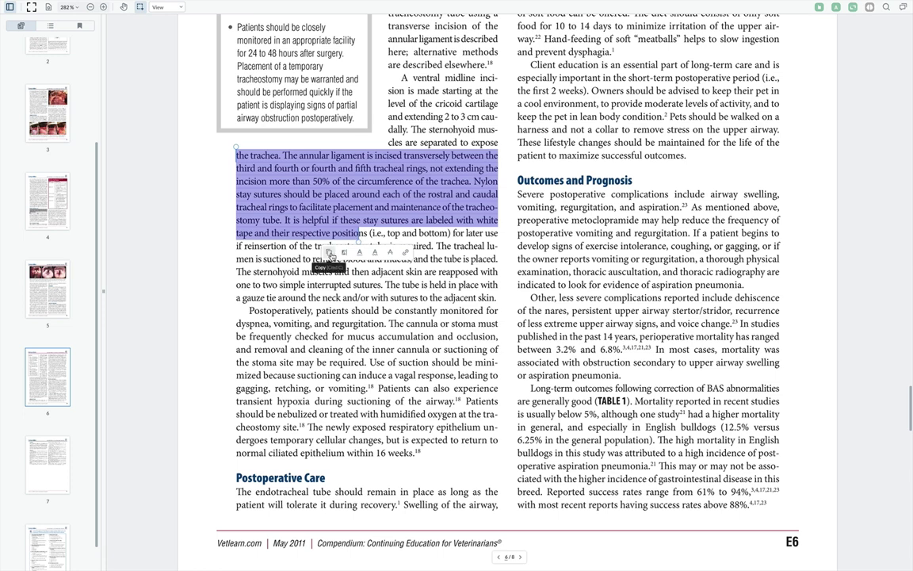
left_click(376, 252)
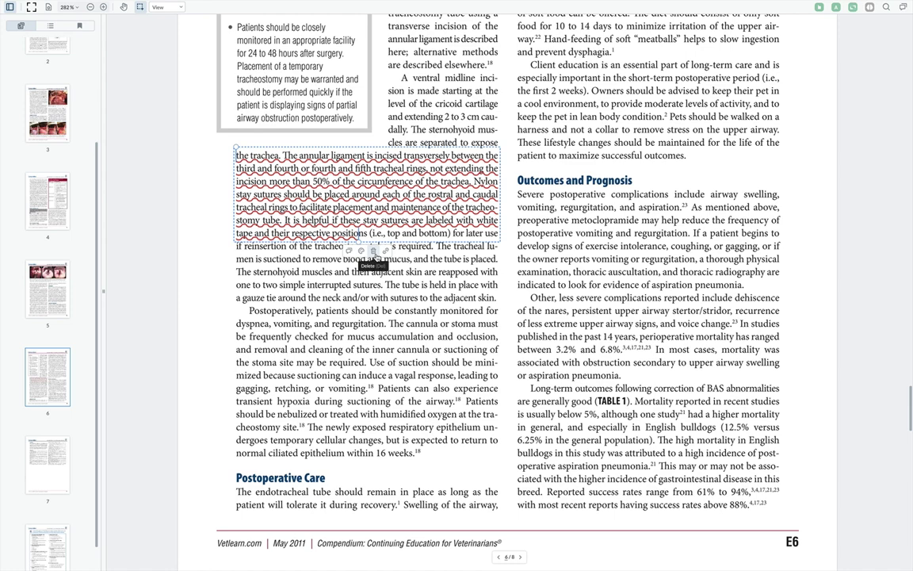
left_click(373, 251)
Step: Switch the PDF viewer from View to Annotate mode
left_click(163, 8)
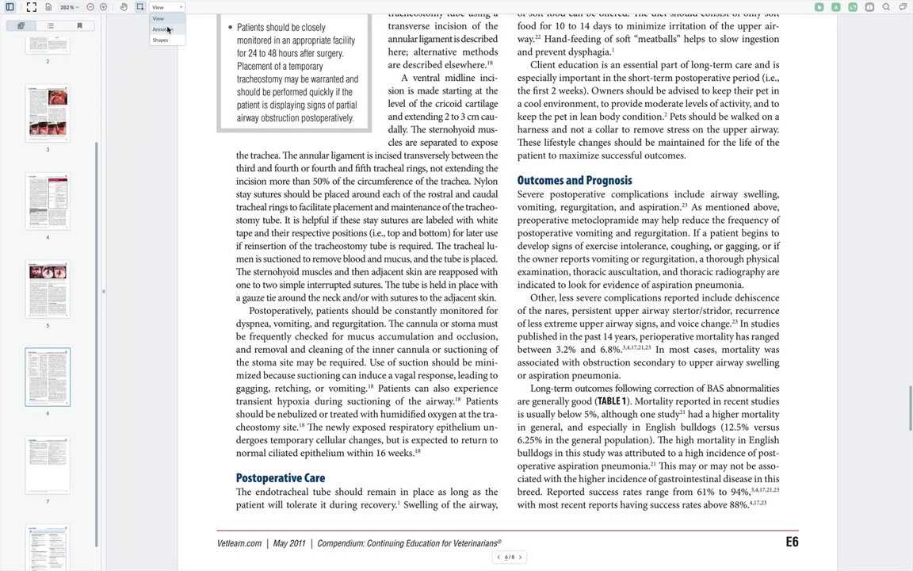
left_click(167, 29)
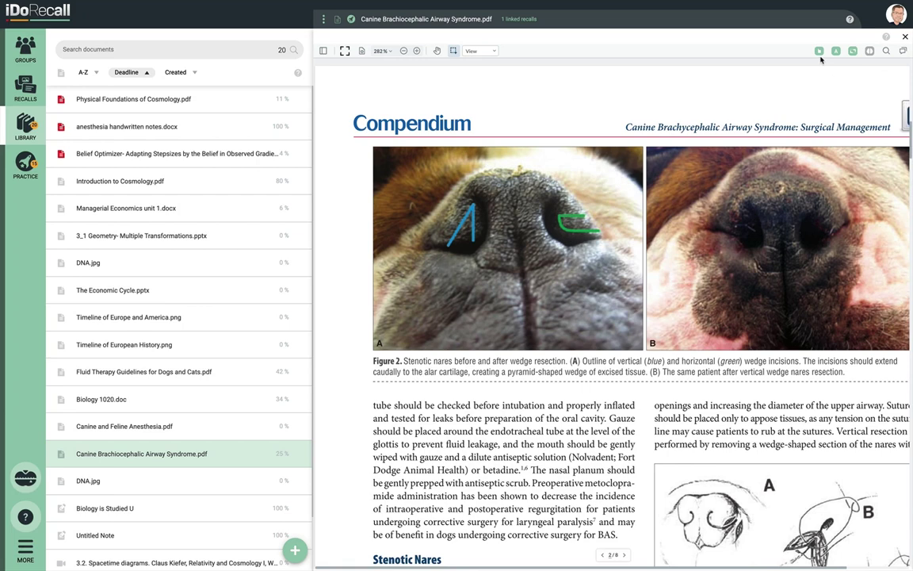
Step: Mark the Figure 2 A photo on page 2 with a rectangular area pin, and discard the selection
left_click(819, 51)
left_click_drag(369, 147, 645, 350)
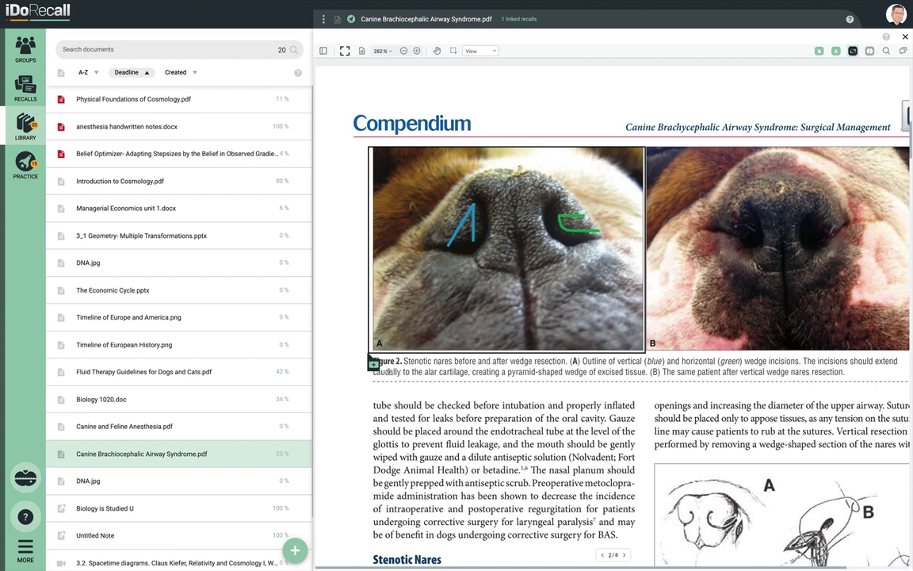
key("Escape")
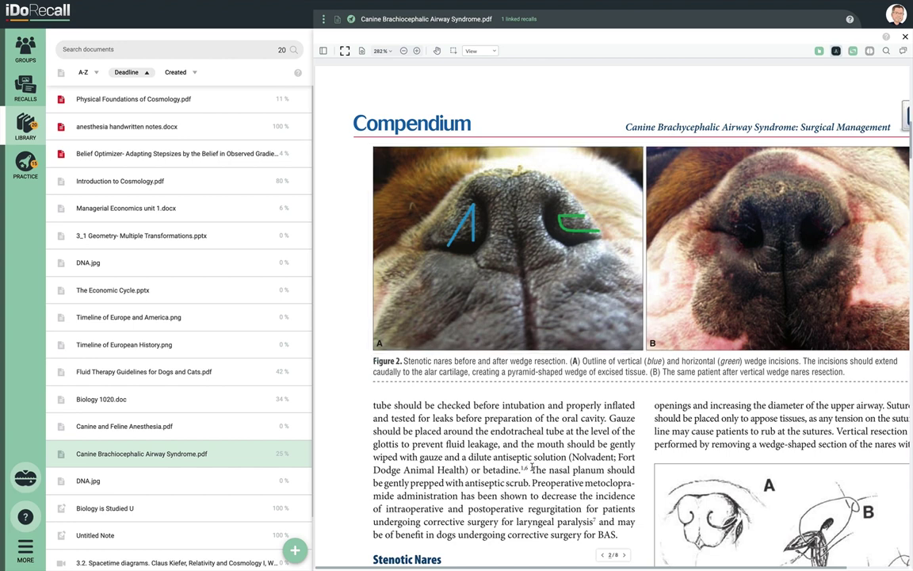
Step: Create a recall from the sentence "The nasal planum should be gently prepped with antiseptic scrub." and begin its question with "What"
left_click_drag(531, 468, 529, 482)
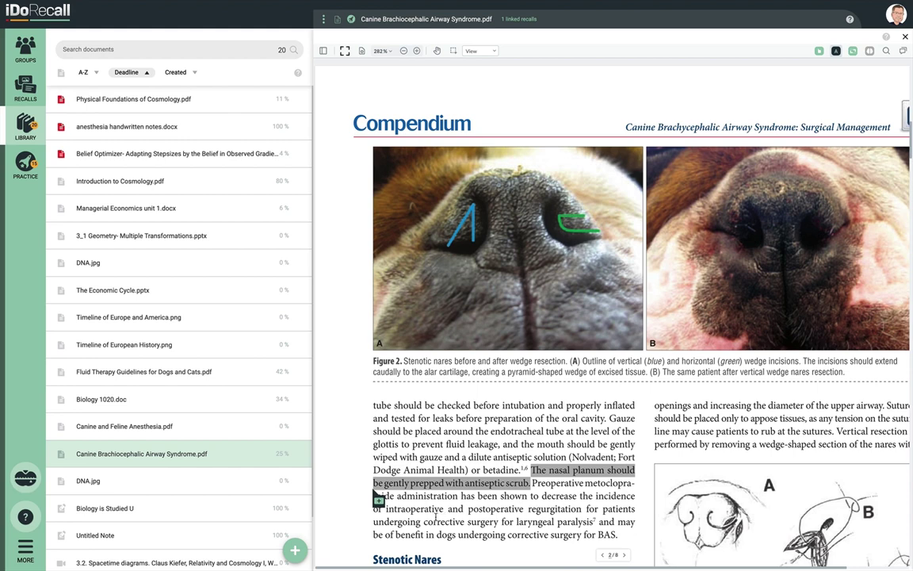
left_click(379, 465)
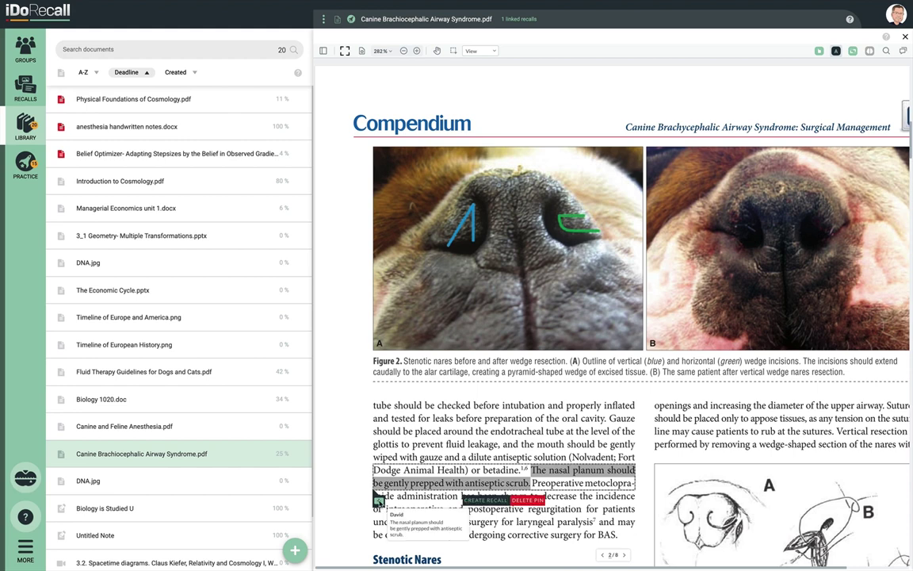
left_click(474, 500)
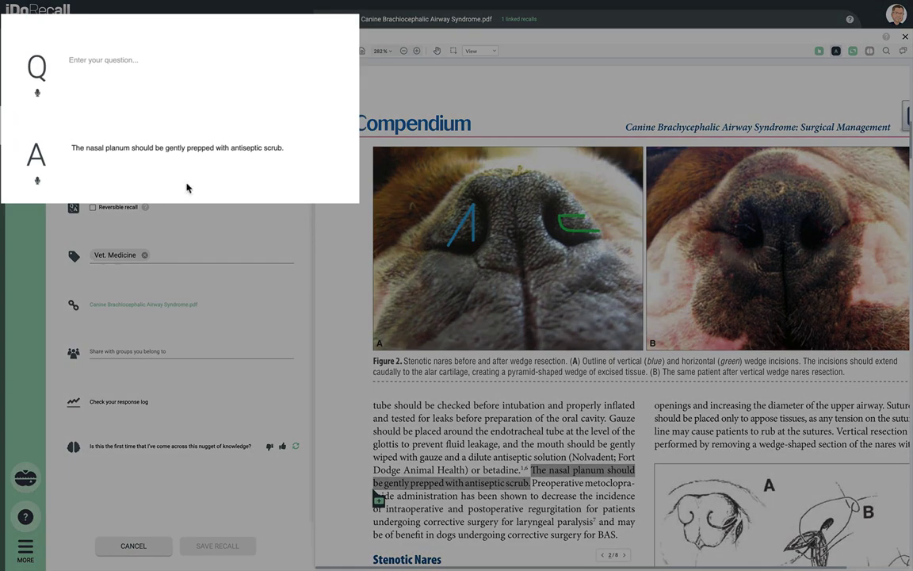
left_click(77, 61)
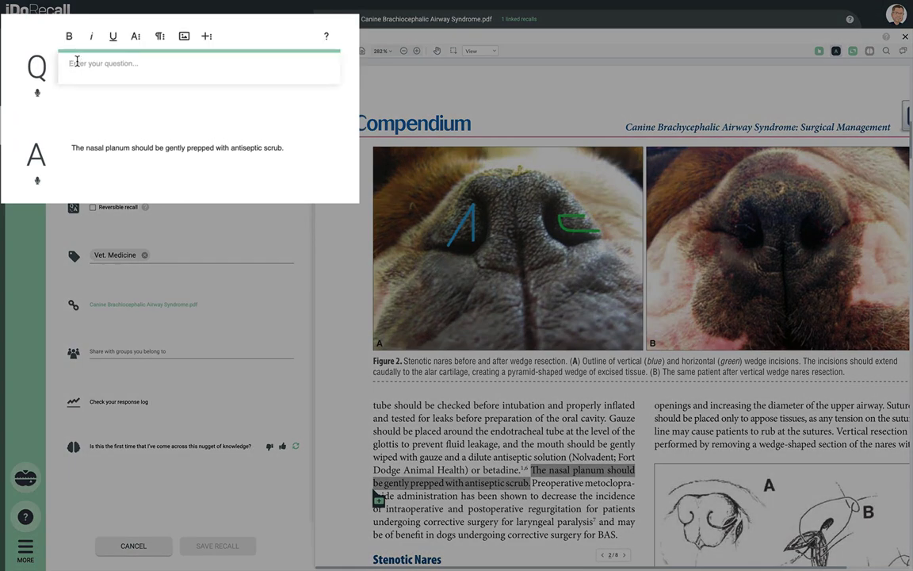
type("What")
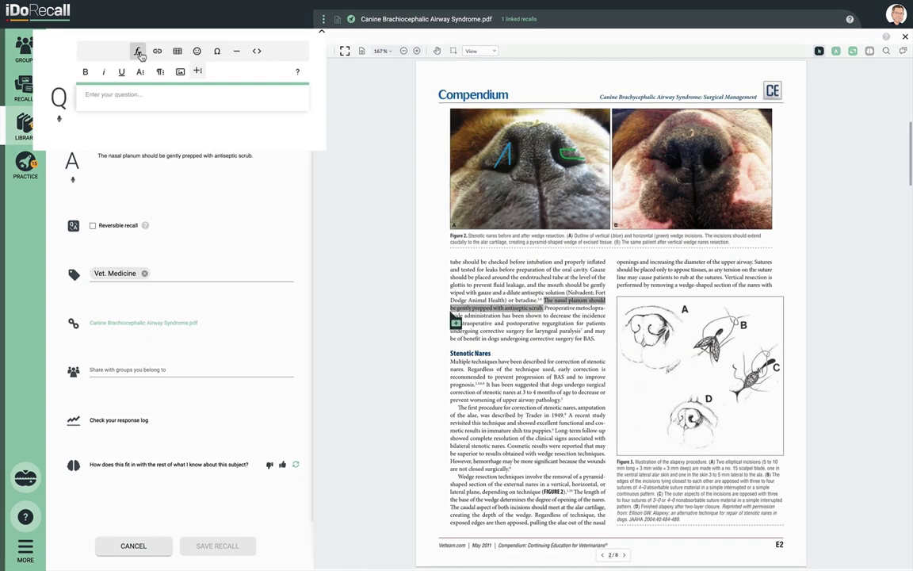
Step: Insert the formula "\lim_{x \to +\infty} \frac{3x^2 +7x^3}{x^2 +5x^4} = 3.\" in the question and add the image Screen Shot 2020-12-05 at 1.19.17 PM to the recall
left_click(138, 46)
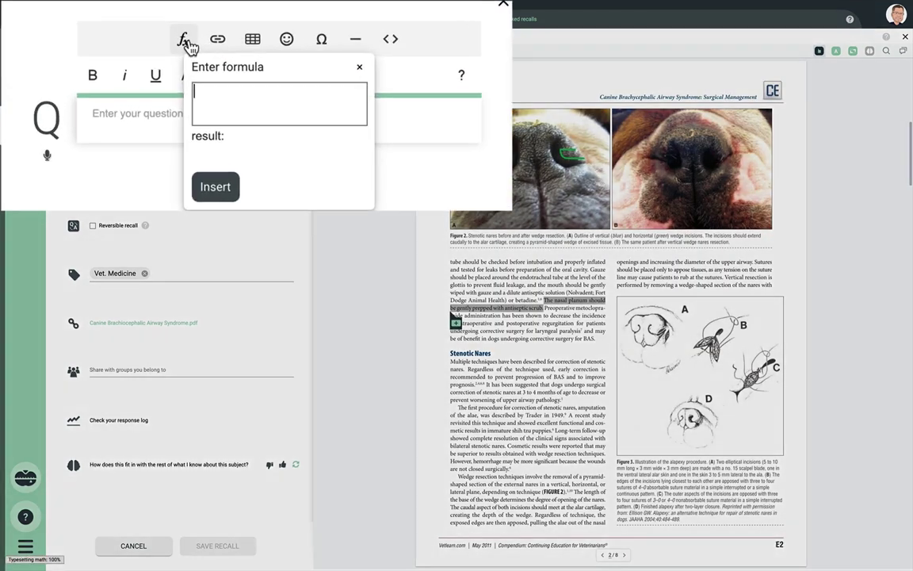
type("\\lim_{x \\to +\\infty} \\frac{3x^2 +7x^3}{x^2 +5x^4} = 3.\\")
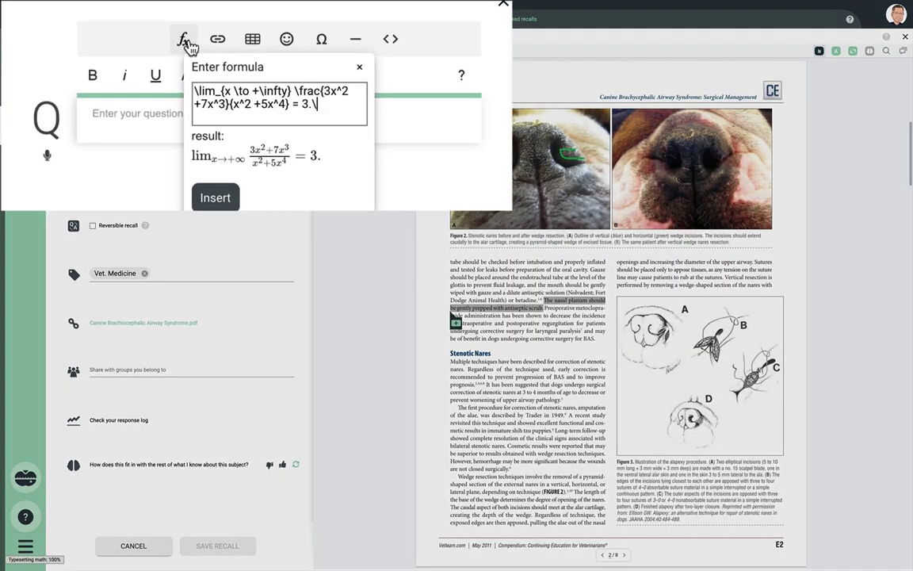
left_click(220, 196)
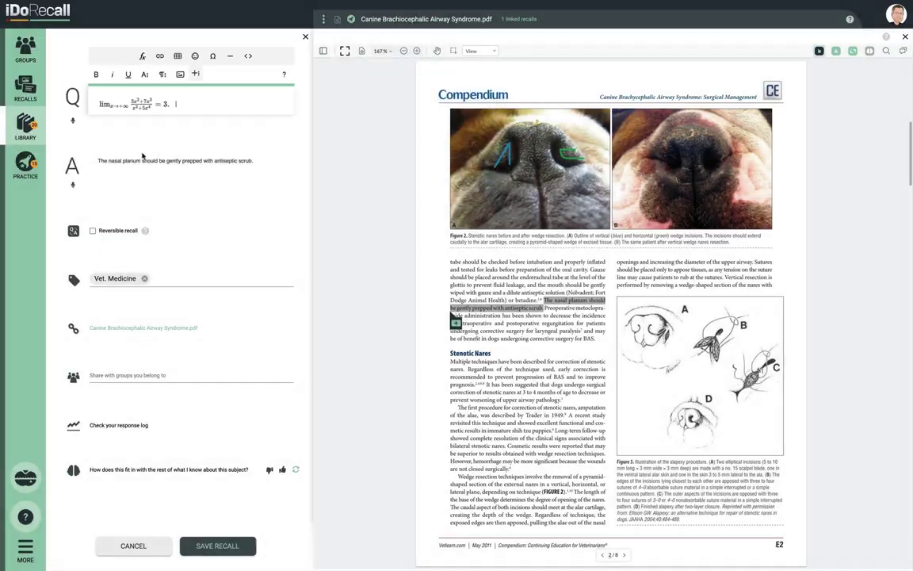
left_click(293, 117)
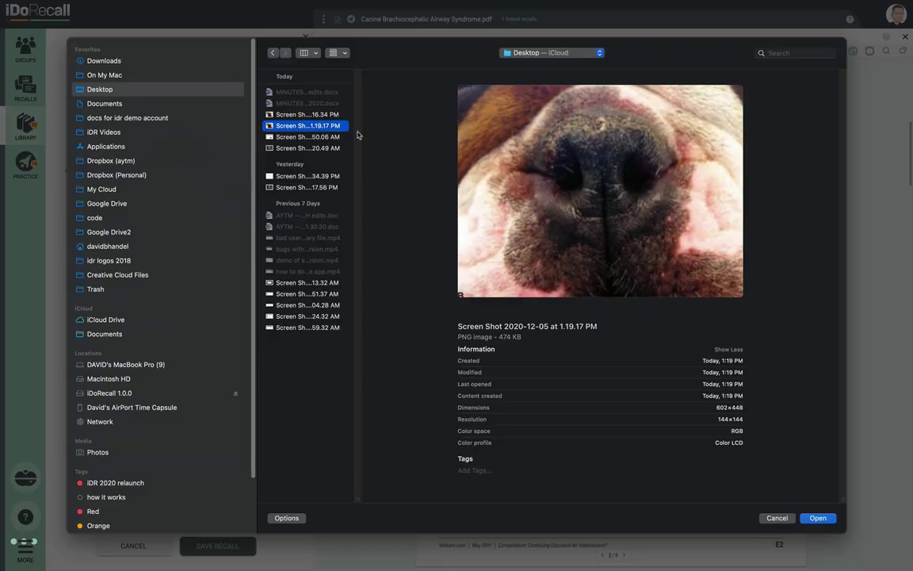
left_click(818, 518)
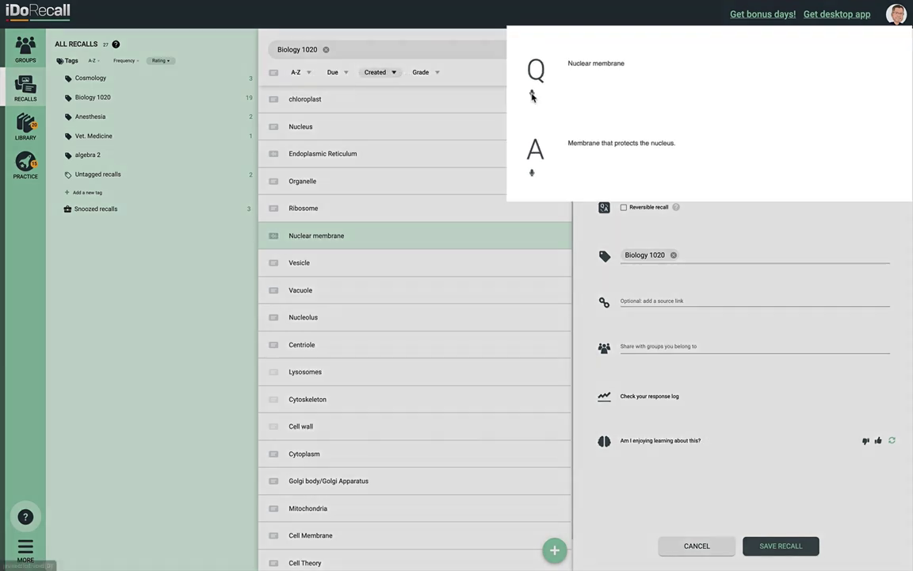
Step: Record audio clips for both the question and the answer of the Nuclear membrane recall
left_click(600, 97)
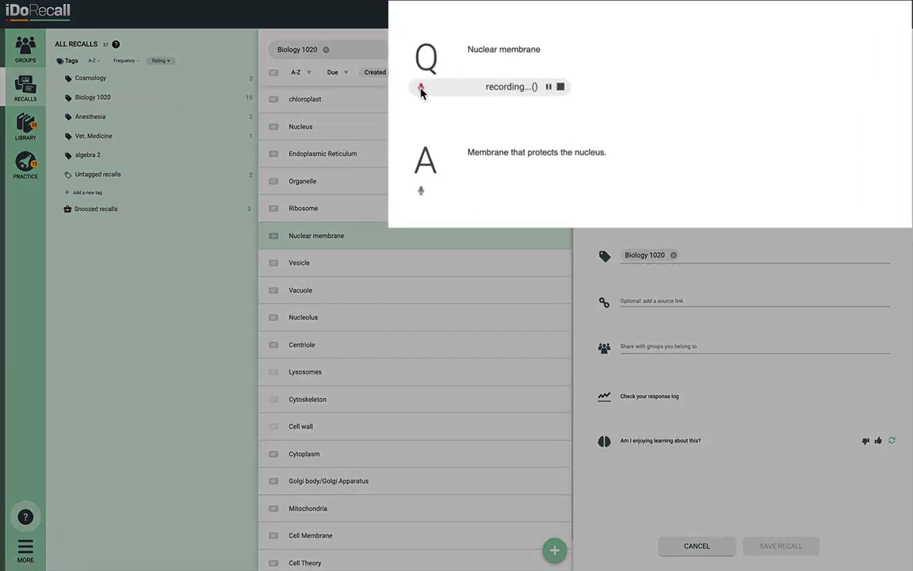
left_click(560, 87)
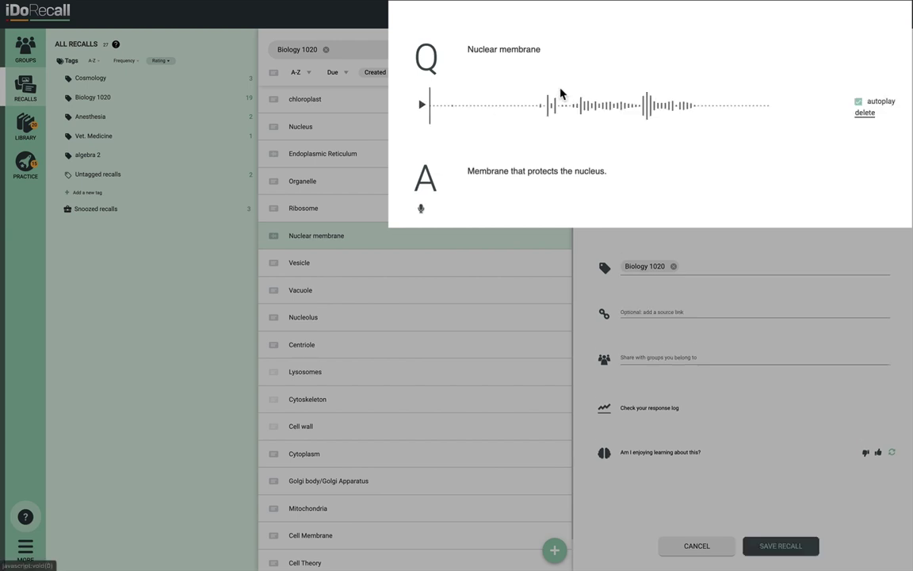
left_click(421, 211)
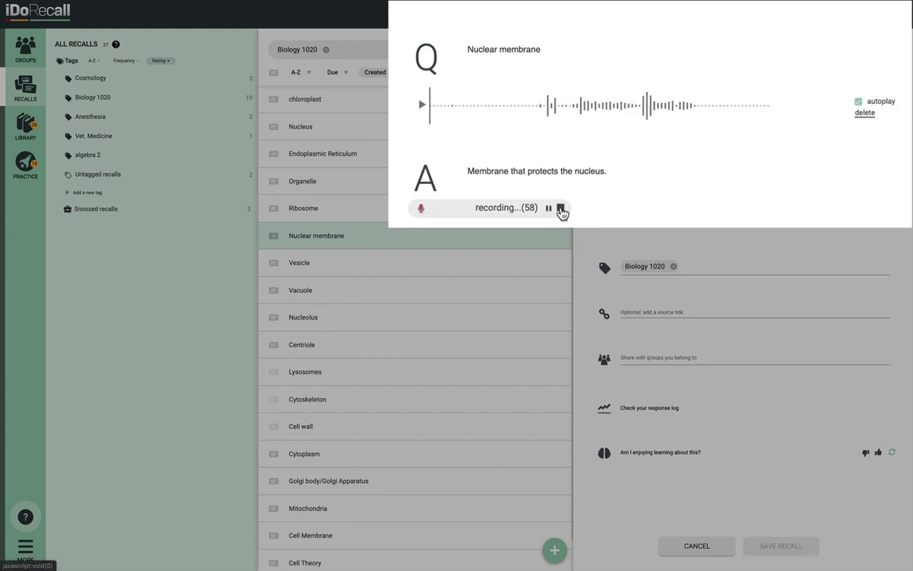
left_click(560, 207)
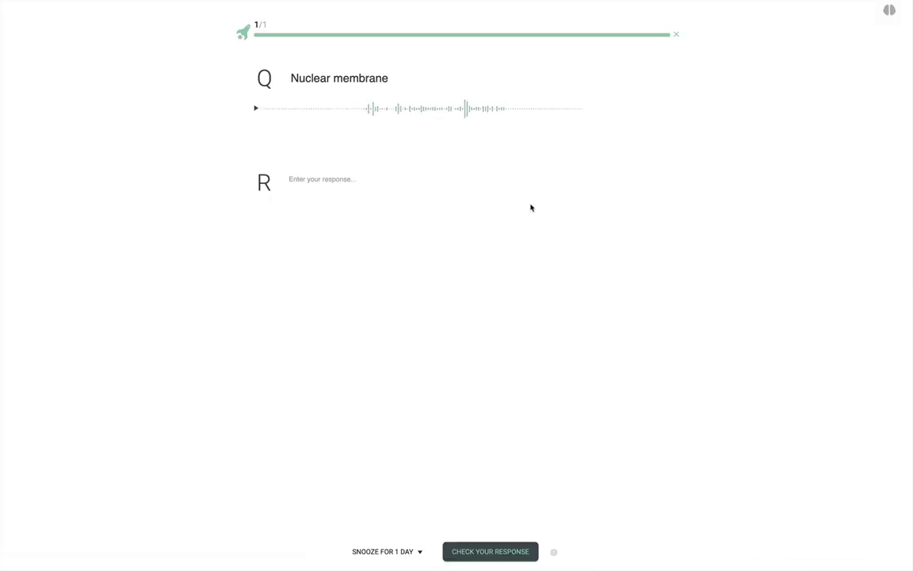
Step: Check the response for the Nuclear membrane recall in the practice session
left_click(491, 551)
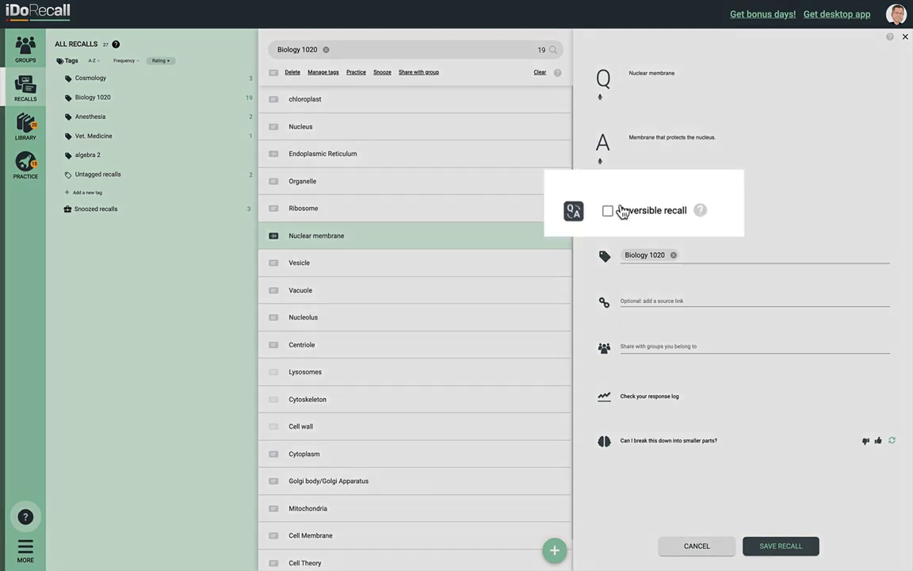
Step: Make the Nuclear membrane recall reversible and add the tags Anesthesia and nucleus to it
left_click(623, 207)
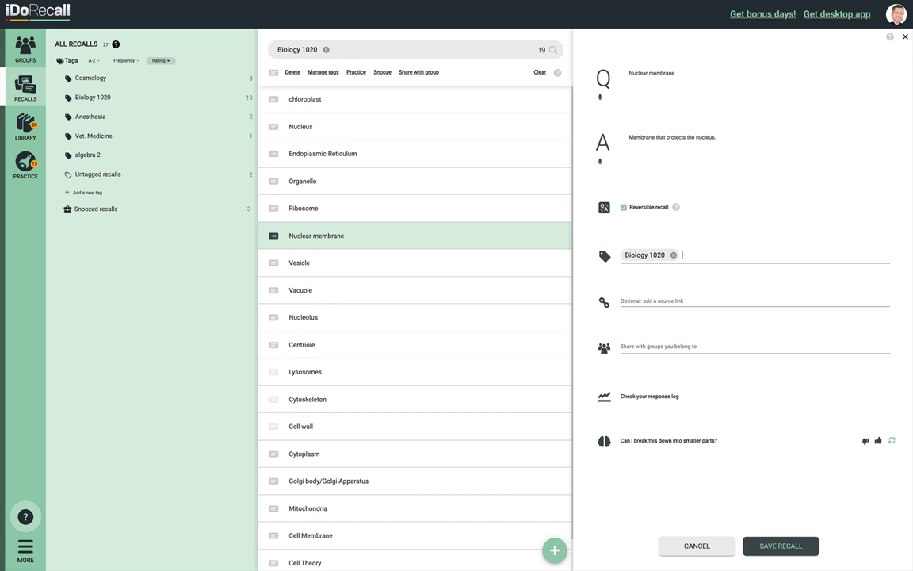
type("an")
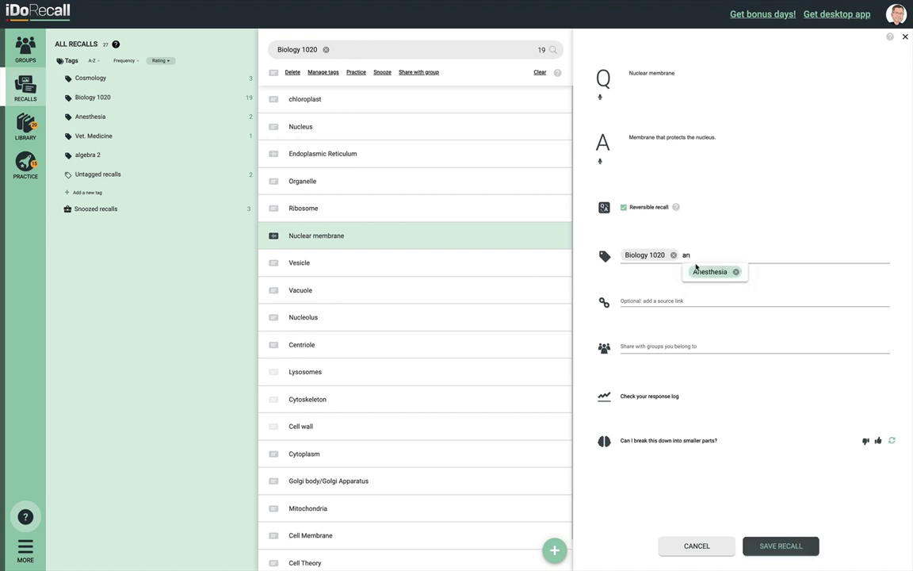
left_click(701, 271)
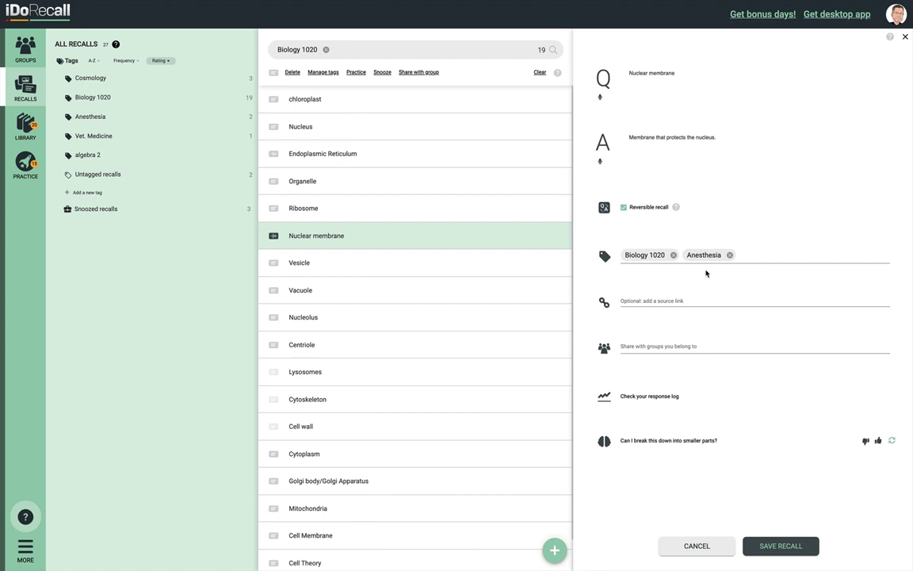
type("nucleus")
key("Return")
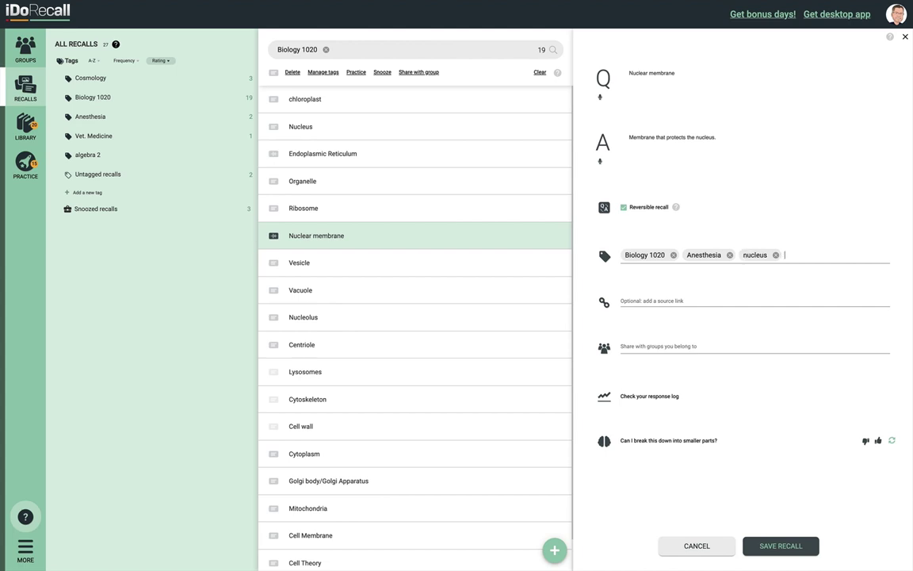
Step: Create a tag named nu on the Nuclear membrane recall and remove it from the recall
type("nu")
key("Return")
left_click(805, 255)
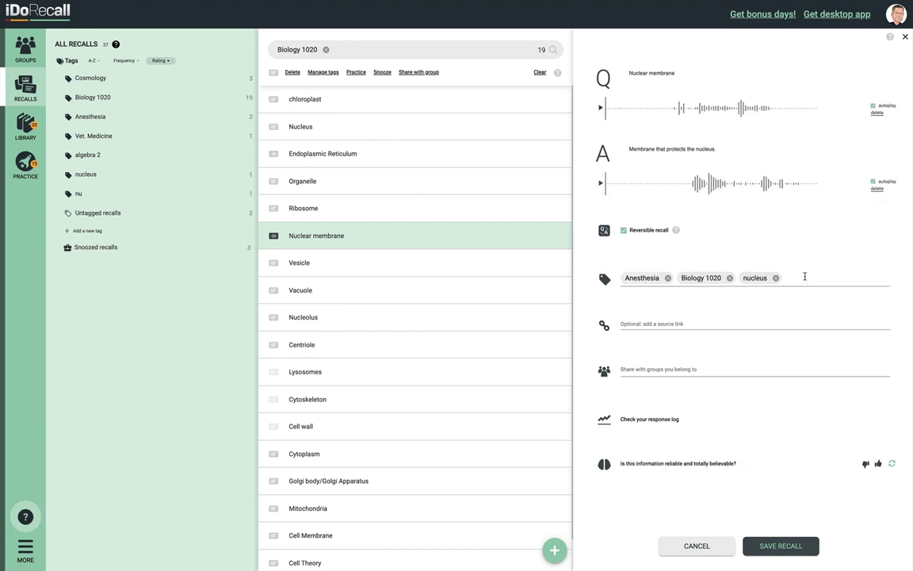
Step: Delete the nu tag from the tag suggestions, clear the tag entry text, and save the Nuclear membrane recall
left_click(794, 277)
type("nu")
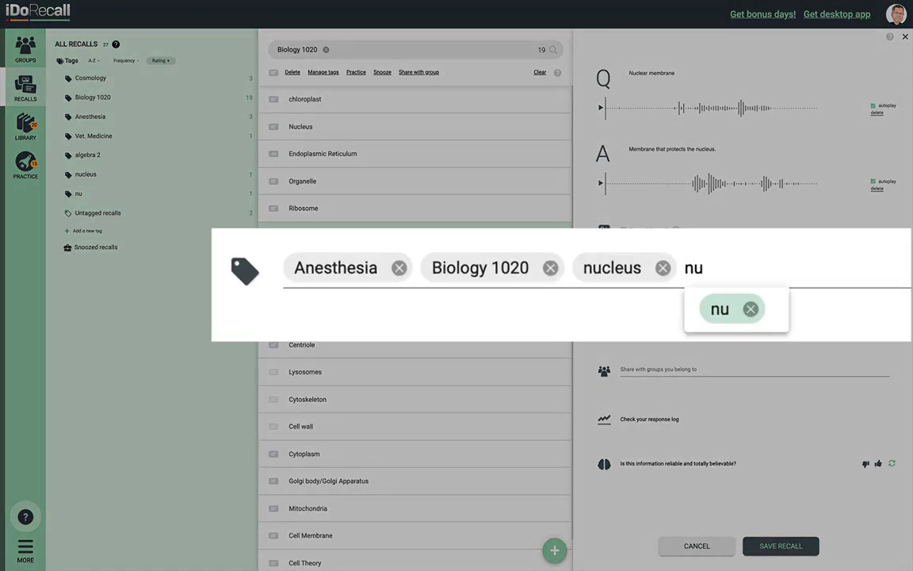
left_click(752, 311)
left_click(718, 267)
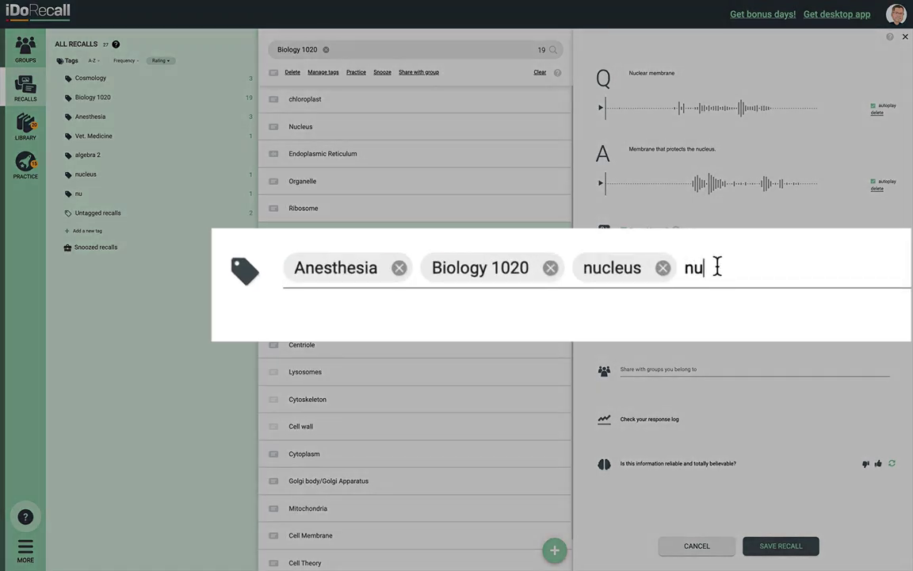
key("BackSpace")
key("BackSpace")
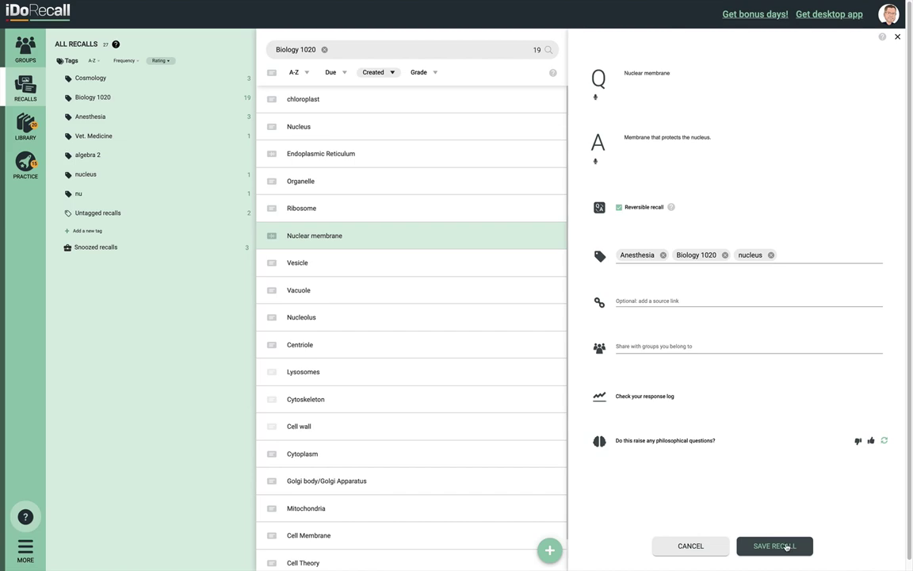
left_click(806, 546)
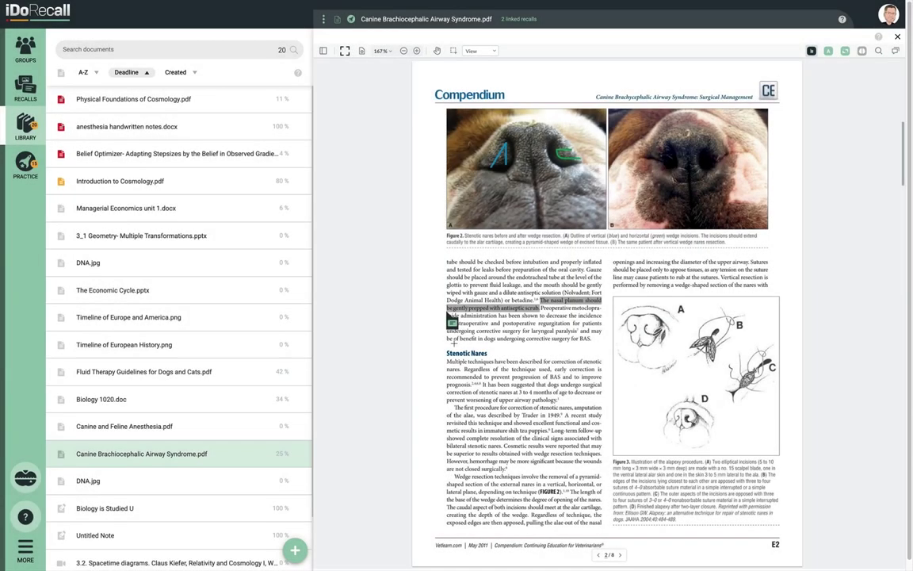
Step: Try to delete the recall linked to the nasal planum sentence, and open the details of Canine Brachiocephalic Airway Syndrome.pdf
mouse_move(452, 322)
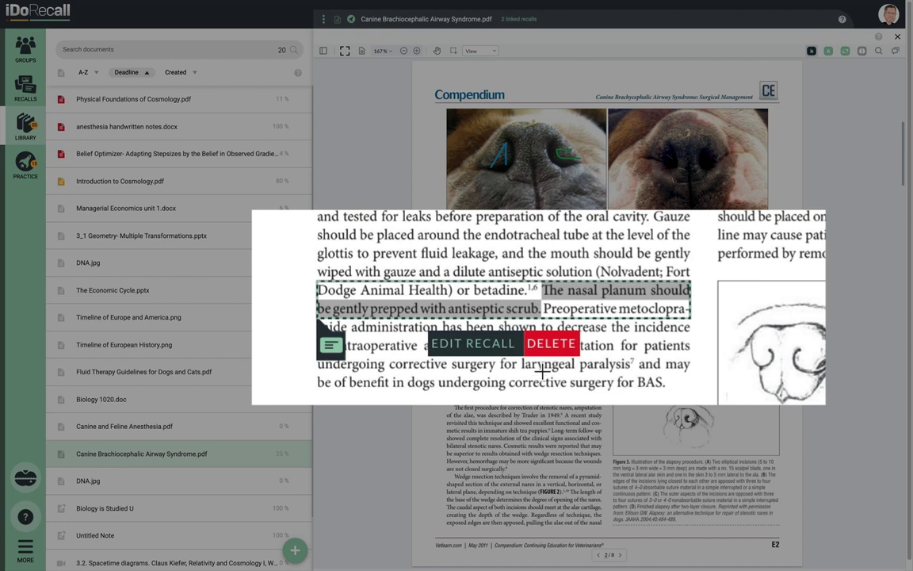
left_click(554, 345)
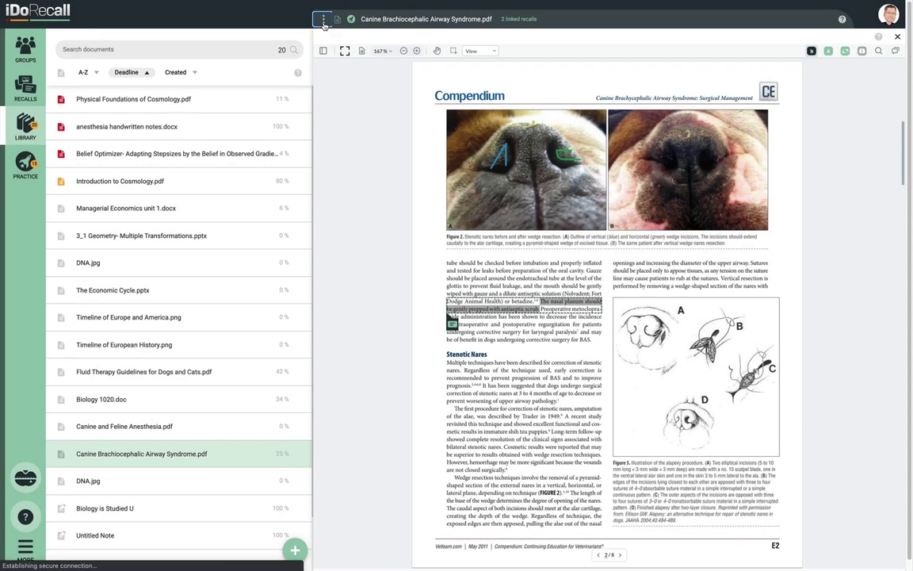
left_click(322, 31)
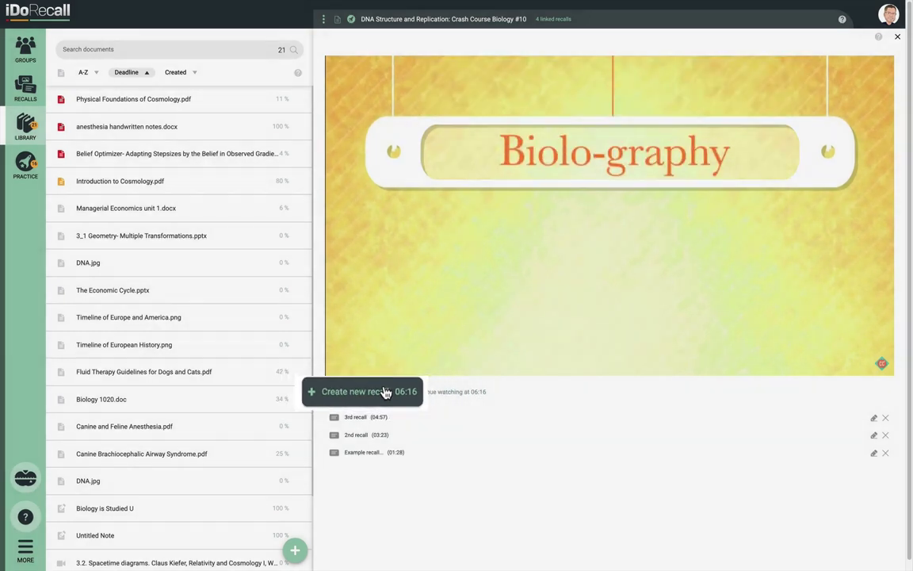
Step: Create a recall at 06:17 of the DNA Structure and Replication video with question "4th recall" and answer "test", and resume playback
left_click(376, 393)
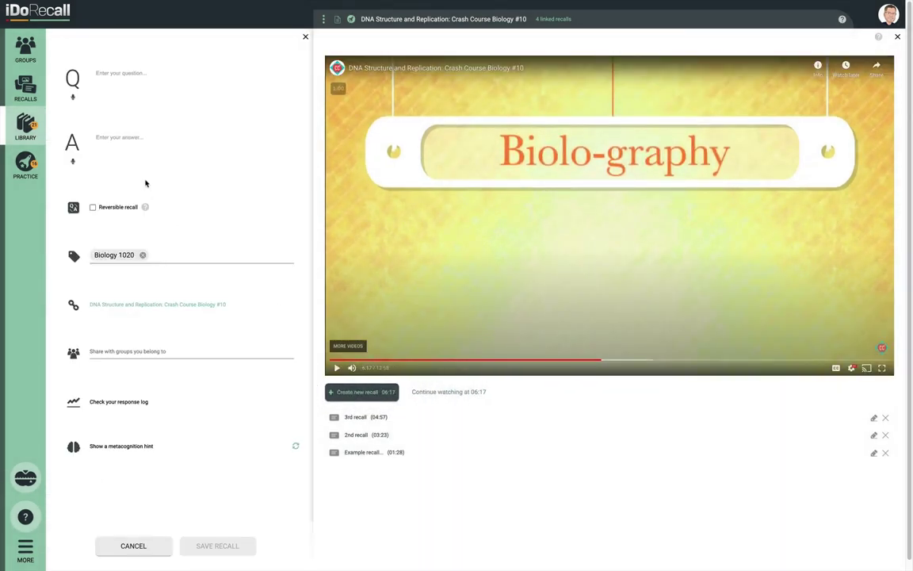
left_click(117, 75)
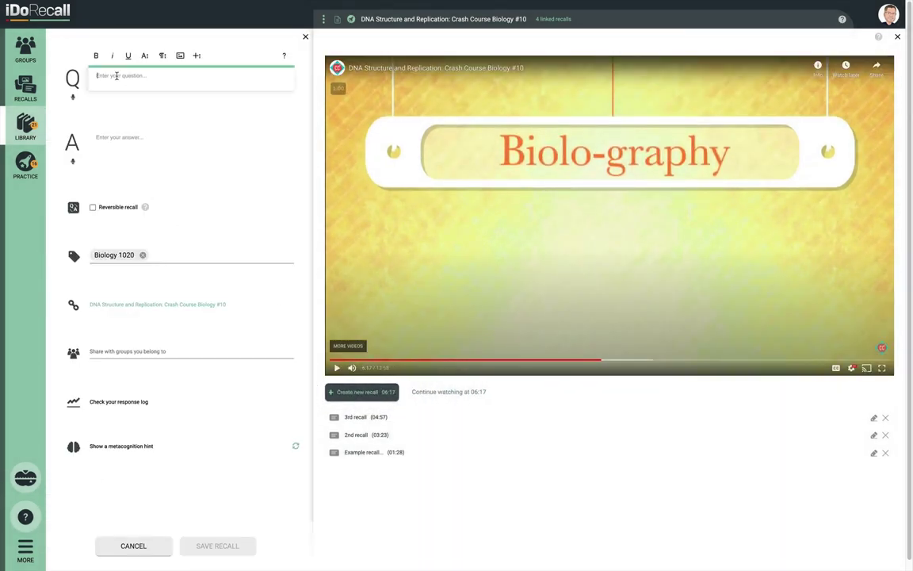
type("4th recall")
left_click(110, 136)
type("ten")
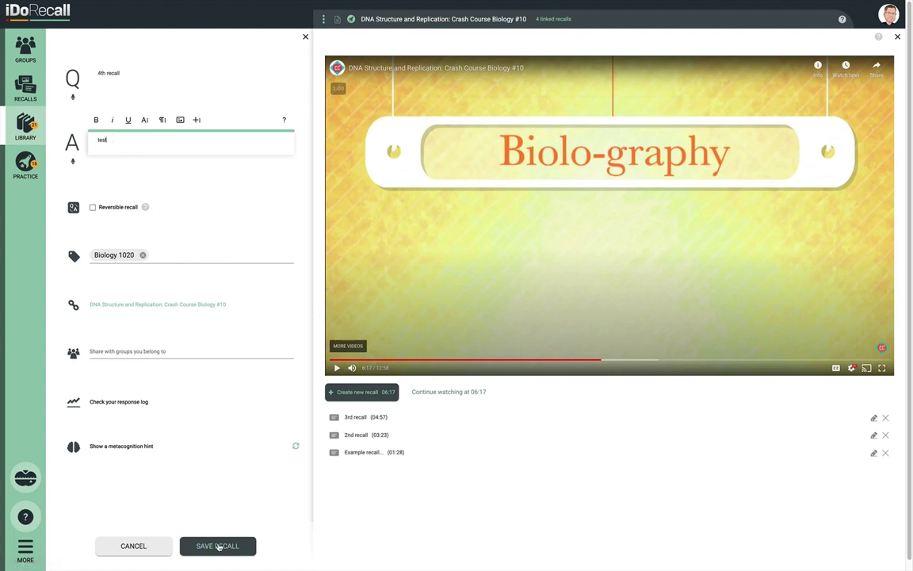
left_click(217, 546)
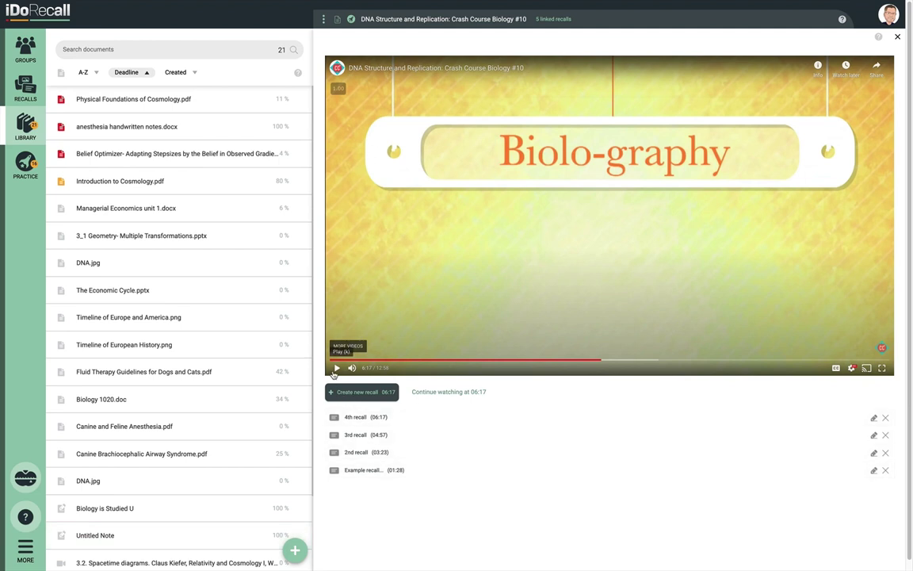
left_click(335, 369)
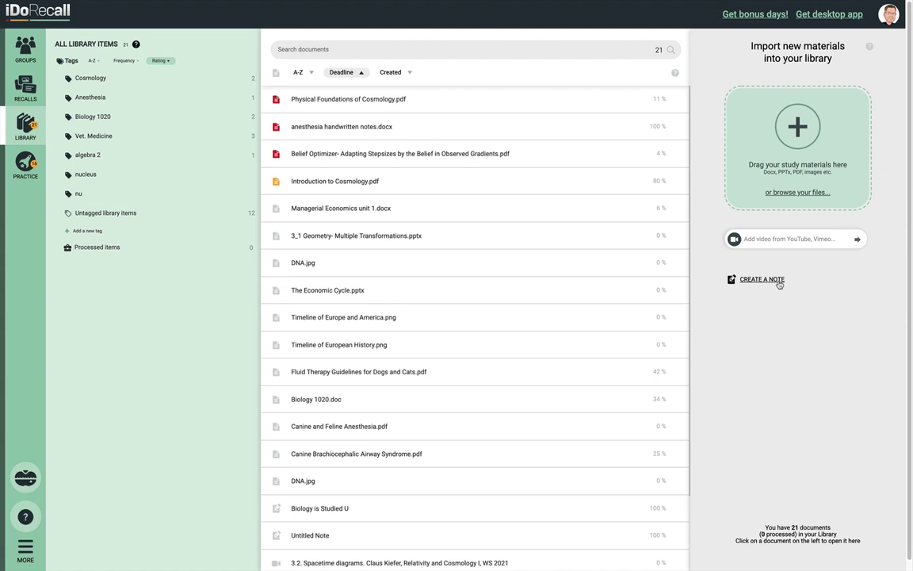
Step: Create a note from the copied spaced repetition text, close it, and open Introduction to Cosmology.pdf
left_click(778, 281)
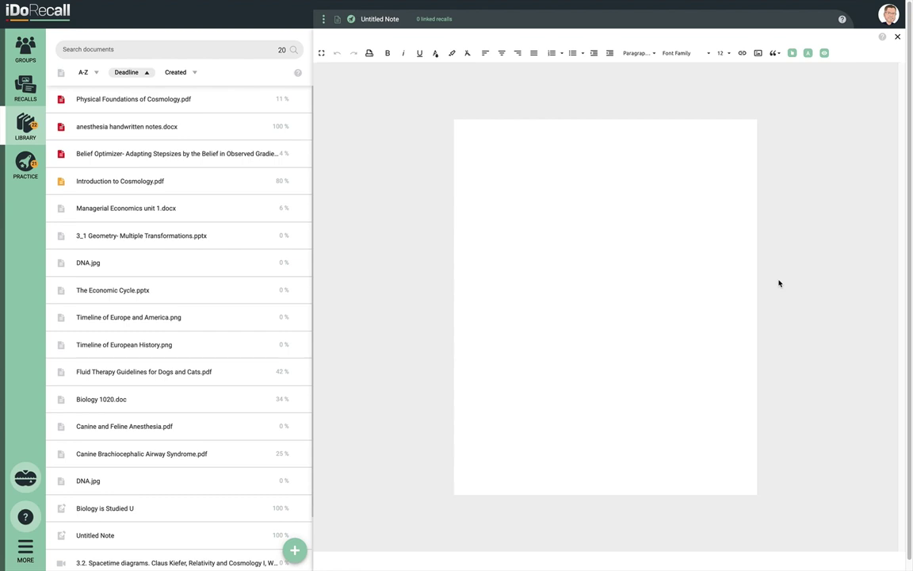
left_click(497, 149)
key("ctrl+v")
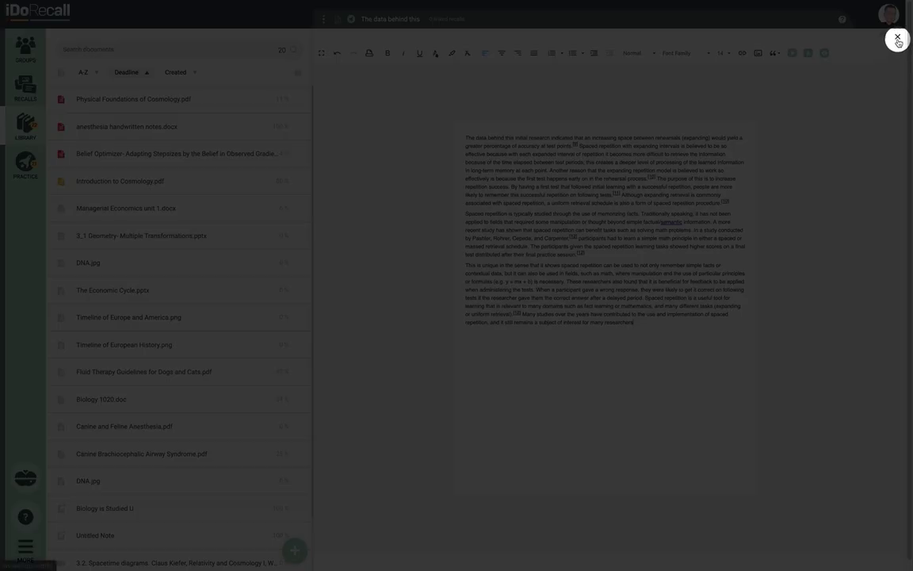
left_click(897, 38)
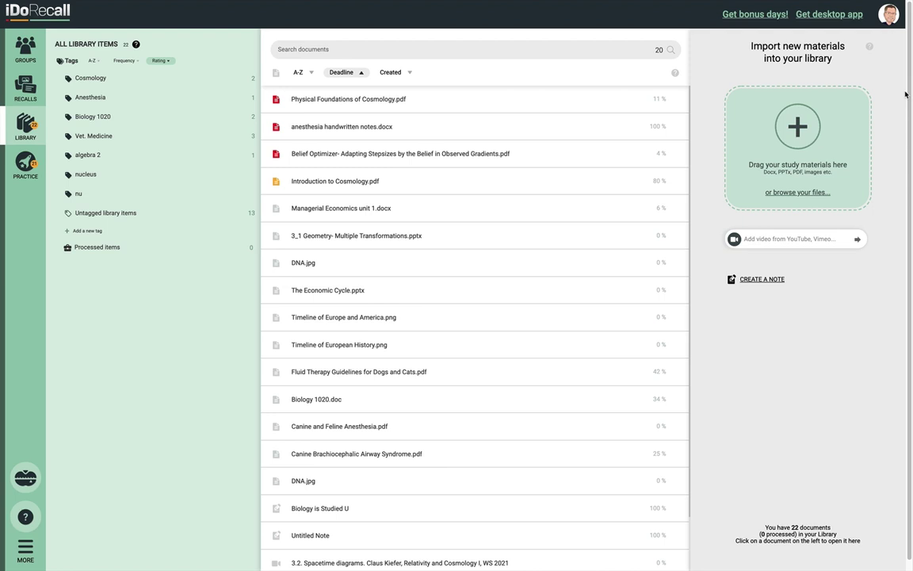
left_click(373, 183)
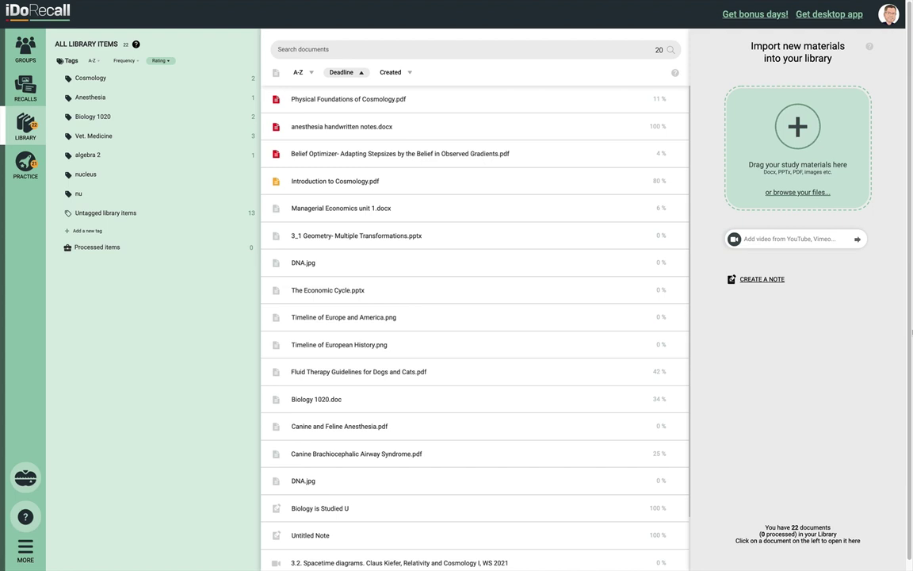
Step: Open the details of anesthesia handwritten notes.docx and try to mark the document as processed from there
left_click(340, 126)
left_click(323, 21)
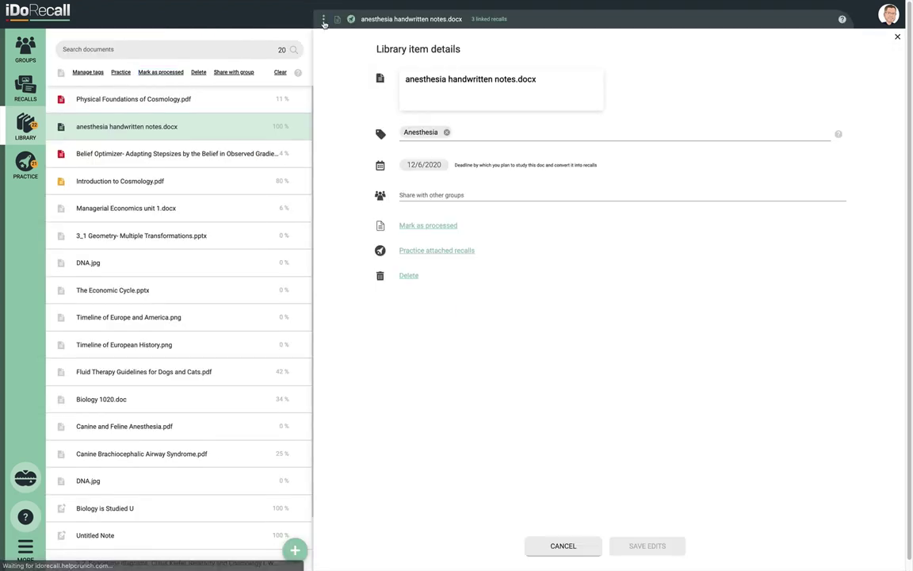
left_click(447, 225)
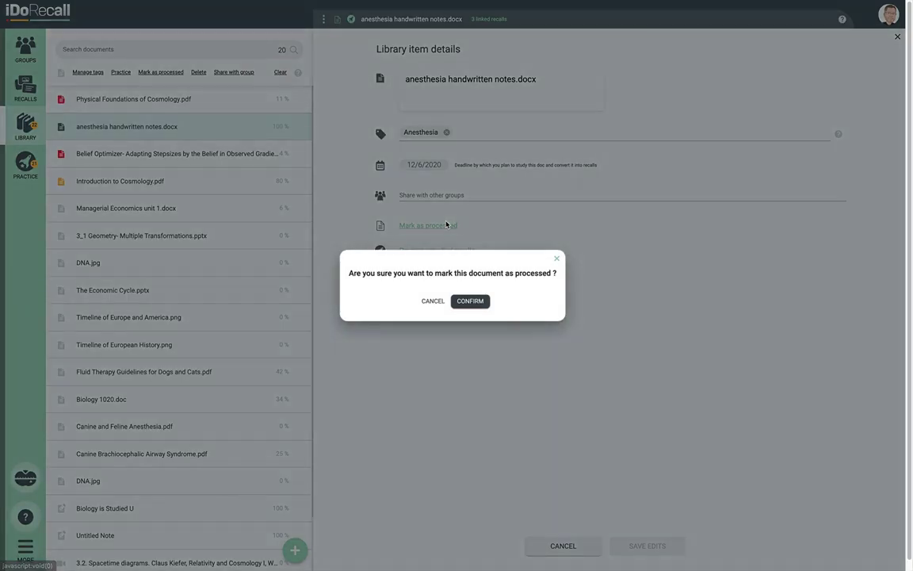
left_click(412, 245)
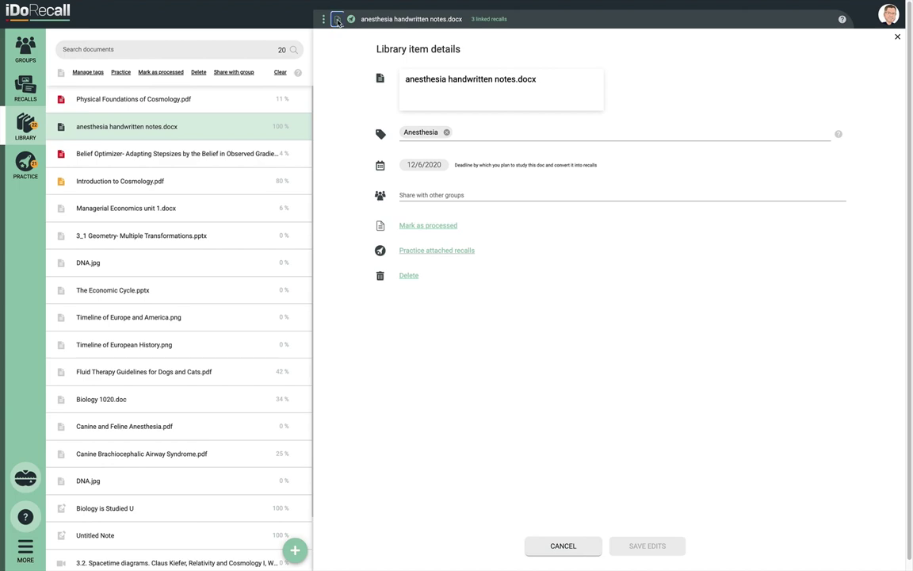
left_click(337, 20)
left_click(473, 302)
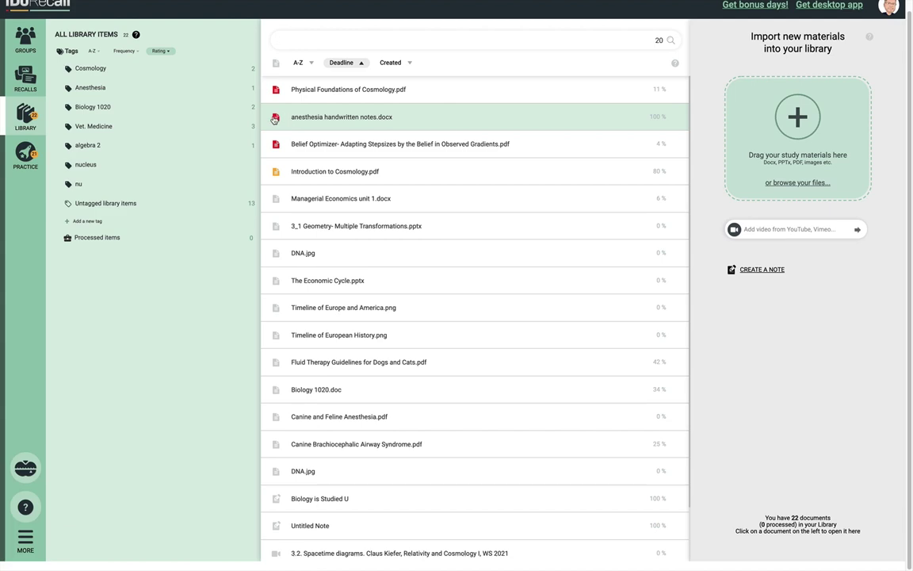
Step: Select anesthesia handwritten notes.docx in the library list and mark it as processed
left_click(274, 118)
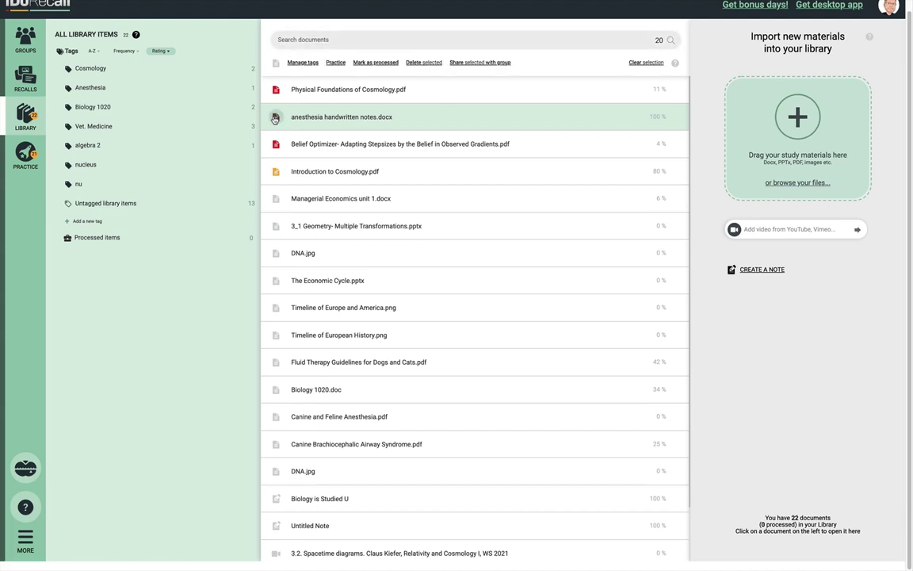
left_click(378, 63)
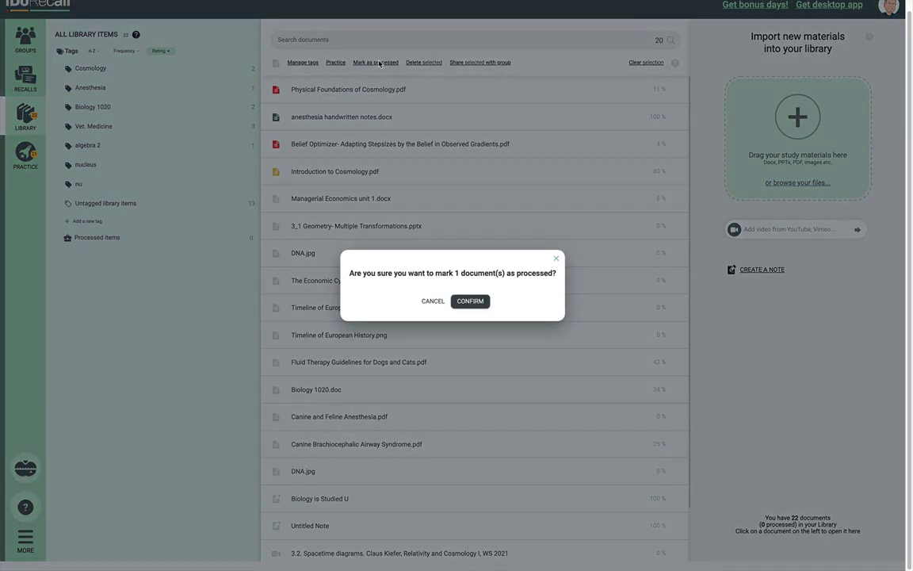
key("Return")
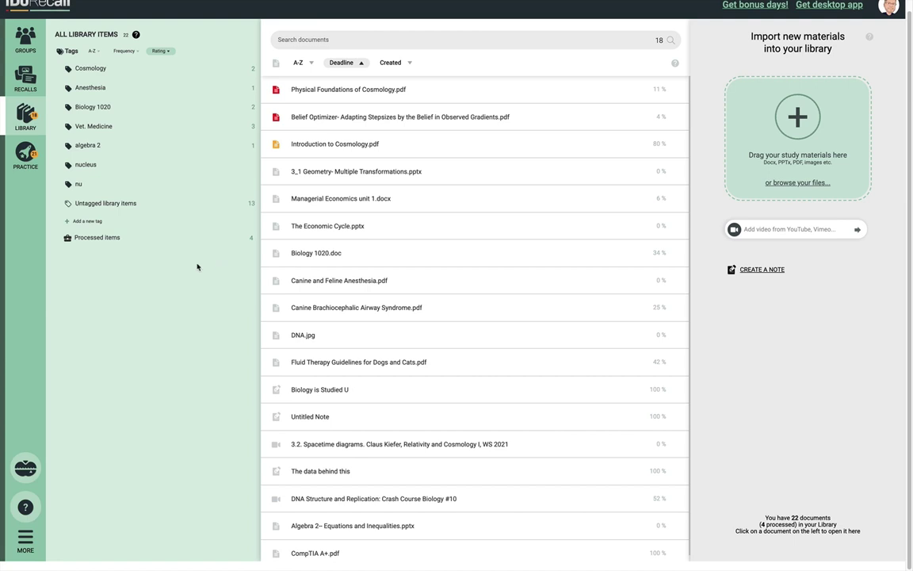
Step: Filter the library to processed items and mark anesthesia handwritten notes.docx as unprocessed
left_click(119, 242)
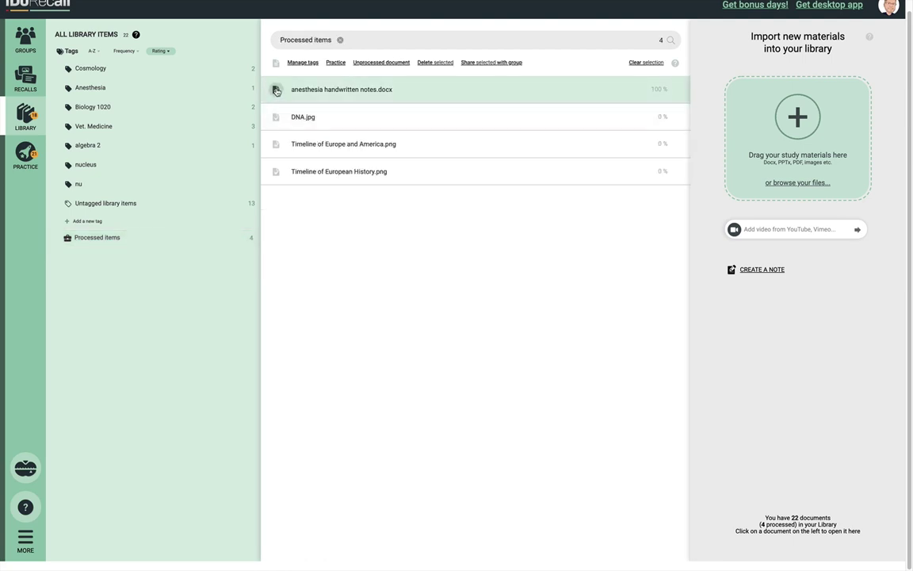
left_click(388, 63)
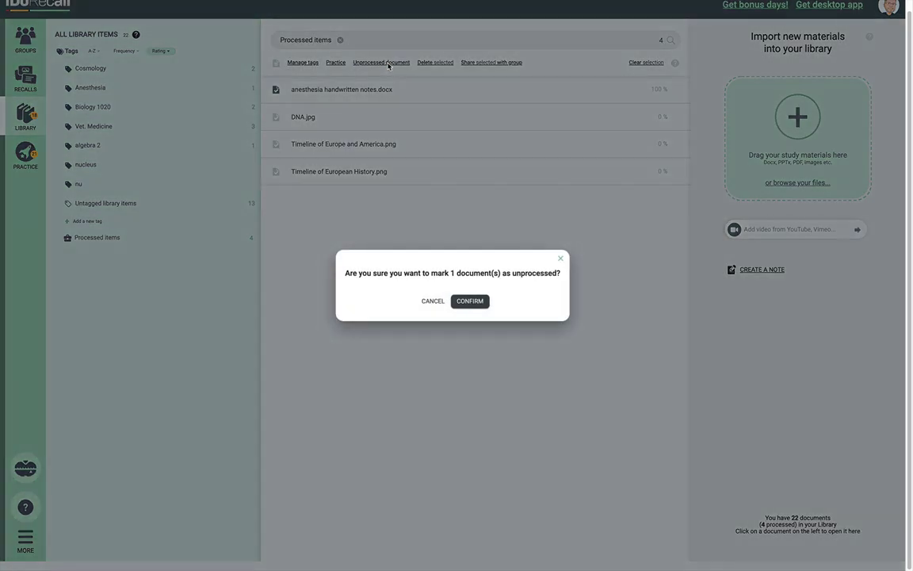
left_click(468, 302)
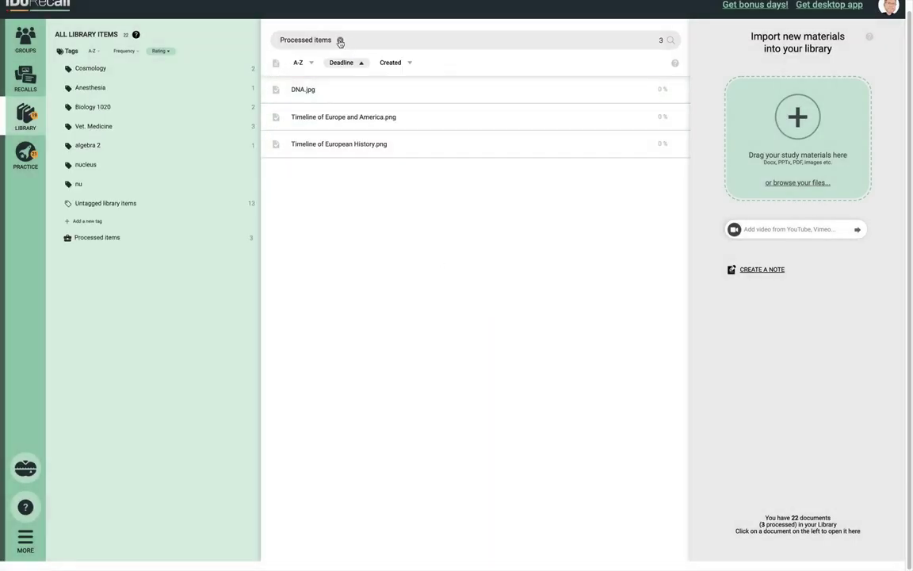
Step: Clear the Processed items filter and search the library documents for "euro"
left_click(339, 40)
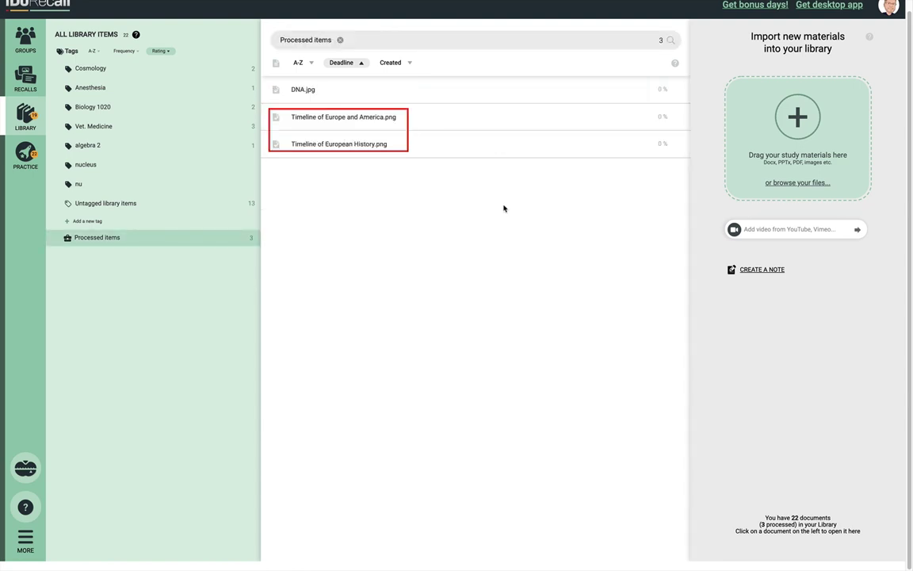
left_click(341, 41)
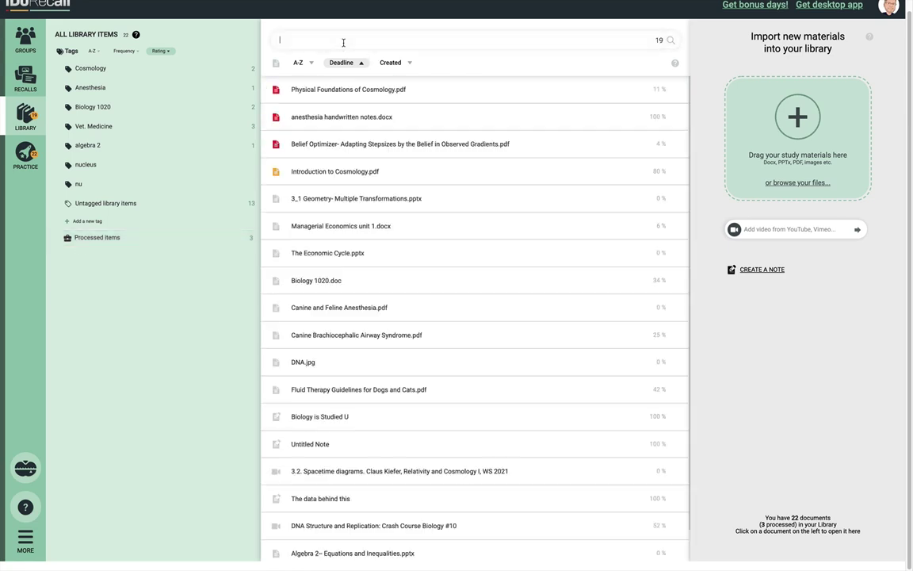
type("euro")
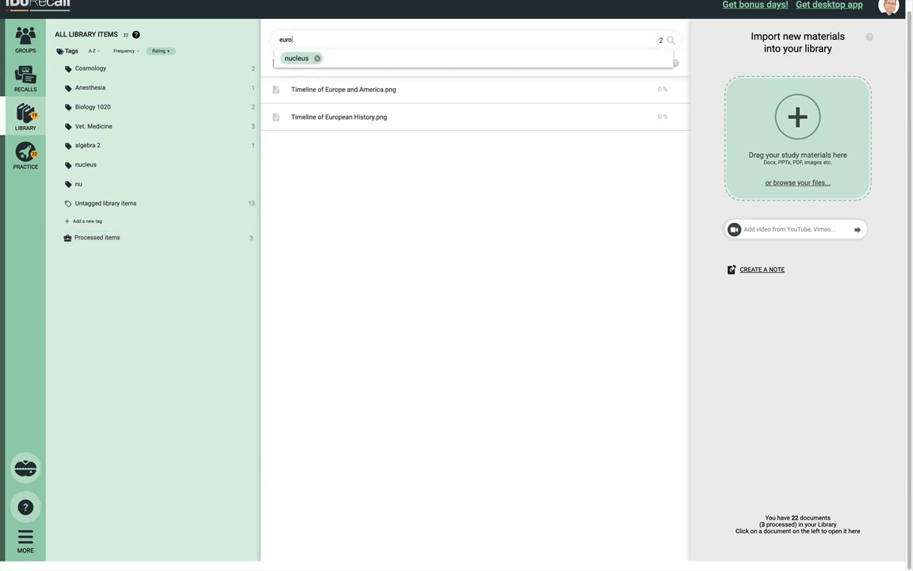
Step: Finish the "euro" library search, start a practice session and snooze the Ribosome recall for 1 day
key("Return")
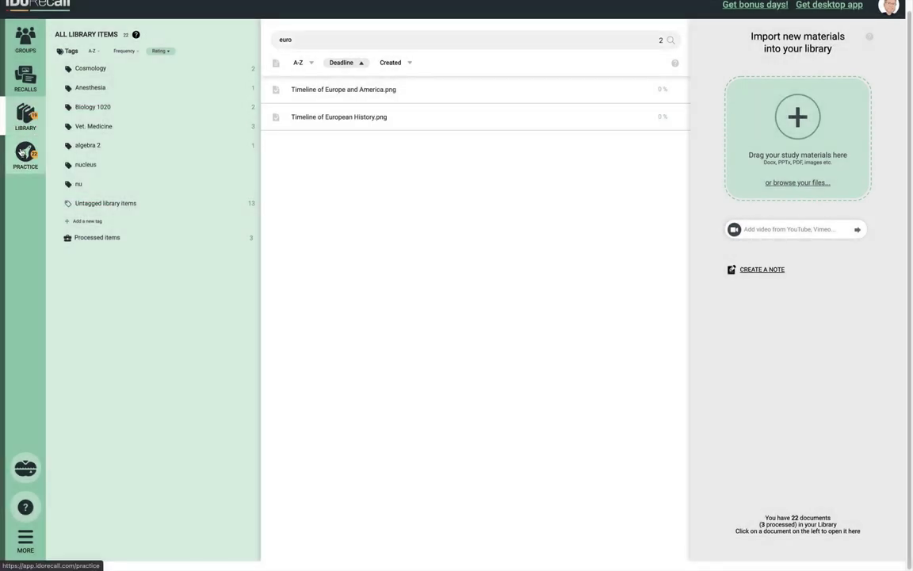
left_click(22, 151)
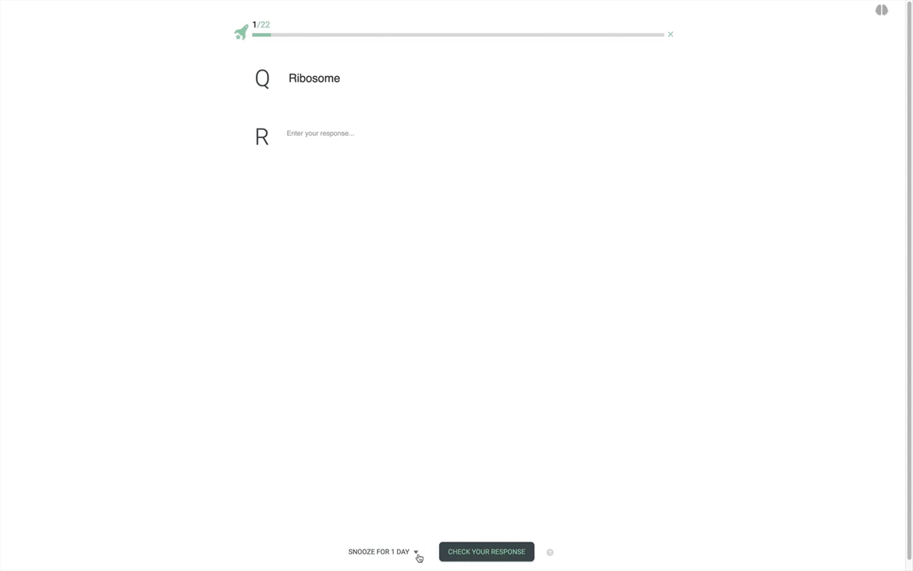
left_click(416, 552)
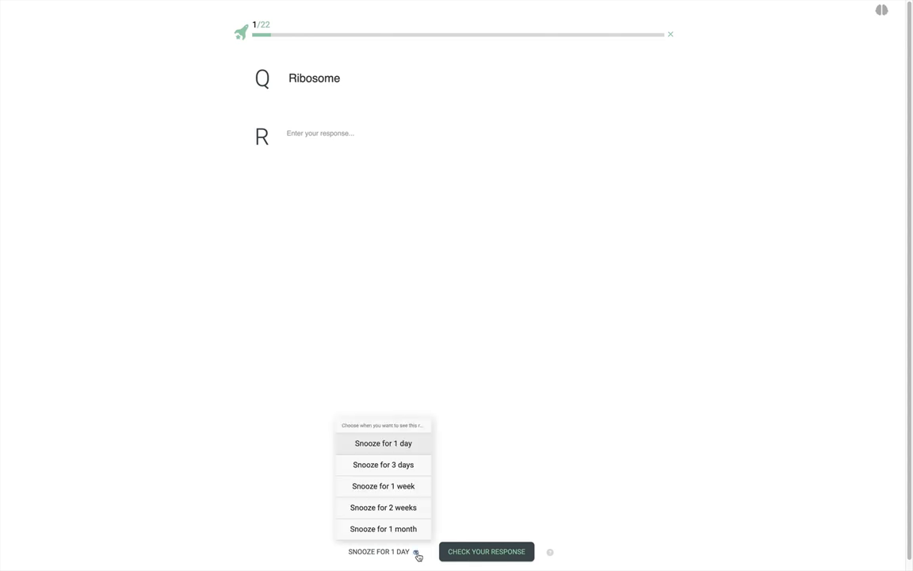
left_click(417, 555)
left_click(397, 557)
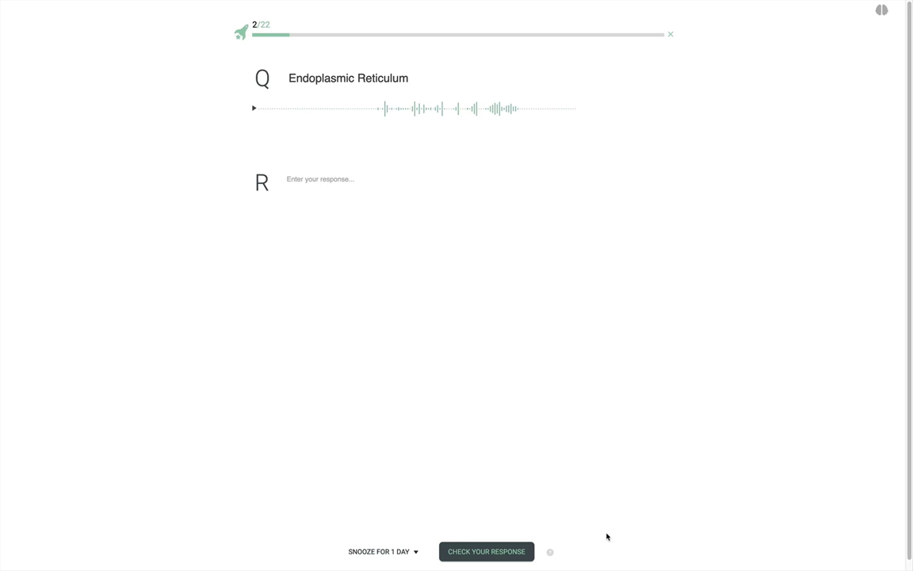
Step: Check the Endoplasmic Reticulum recall's answer without rating it, skip it, and check the response to the 4th recall
left_click(508, 550)
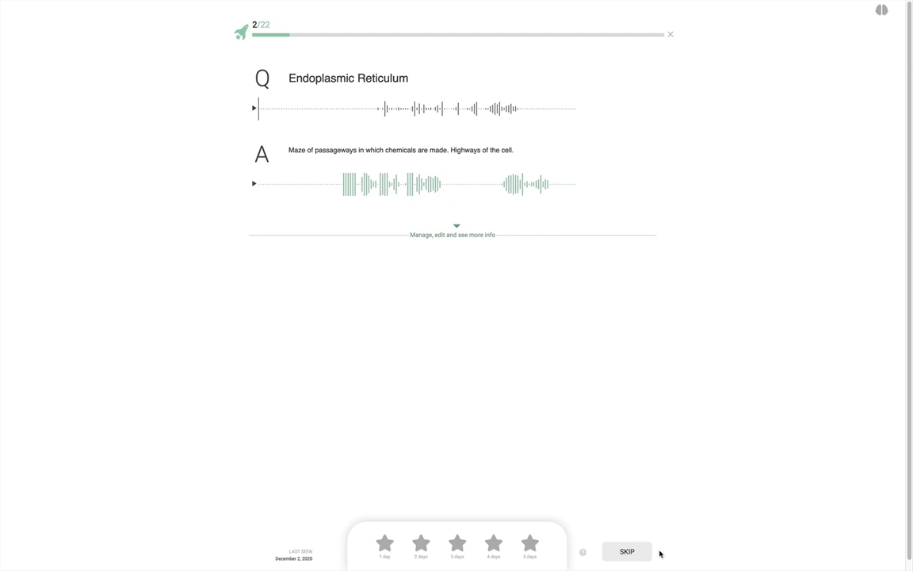
left_click(628, 551)
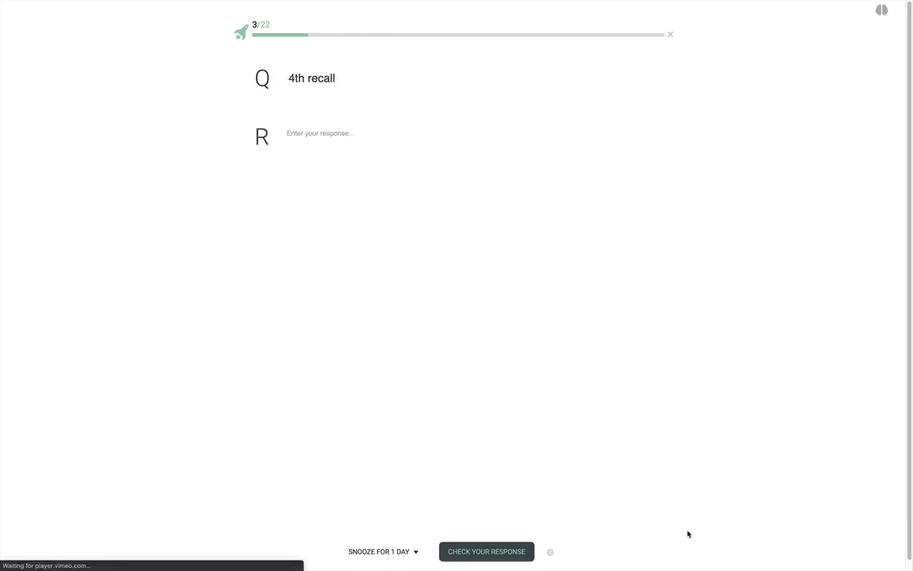
left_click(517, 555)
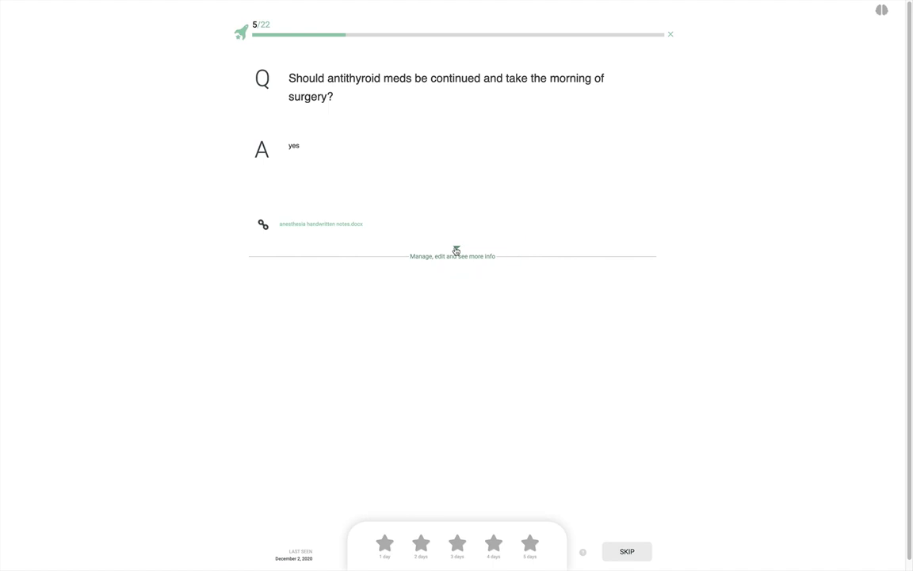
Step: Change the answer of the antithyroid meds recall to "yes!" during practice and save the recall
left_click(456, 252)
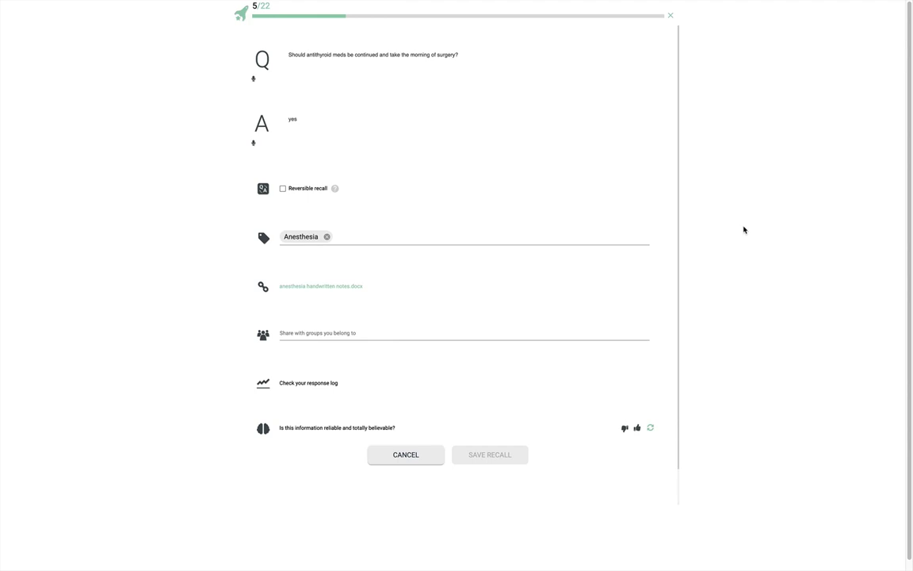
left_click(295, 119)
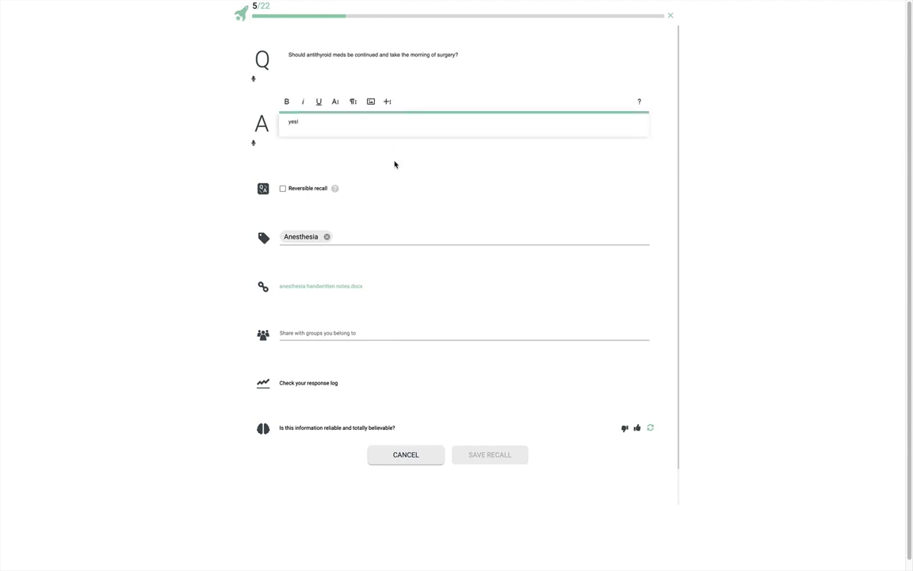
type("!")
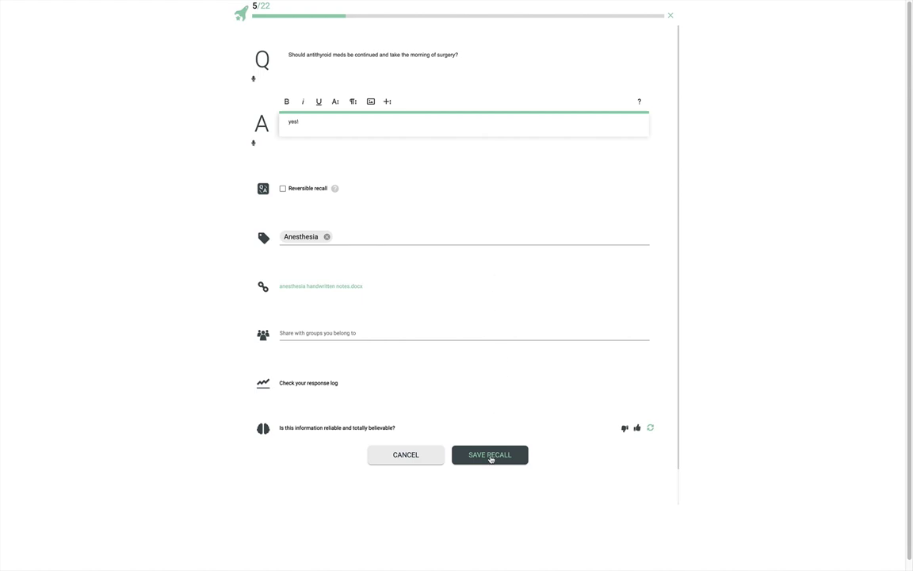
left_click(490, 457)
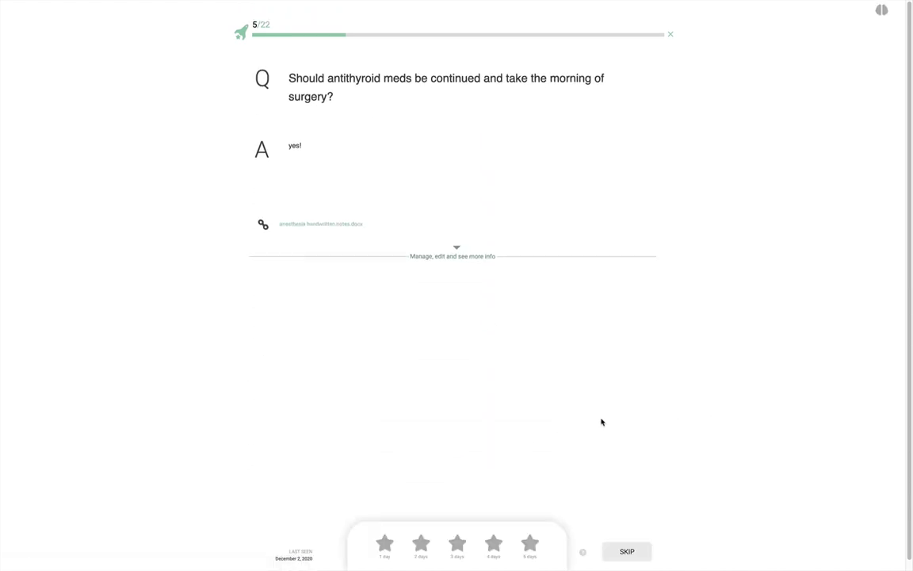
Step: Rate the antithyroid meds response four stars, exit the practice session and dismiss the Welcome back notice
left_click(493, 543)
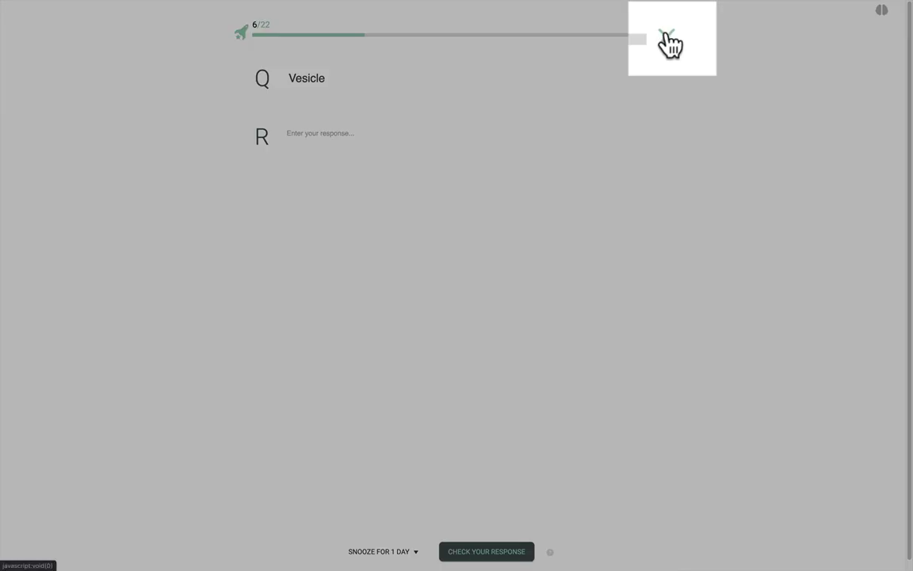
left_click(667, 34)
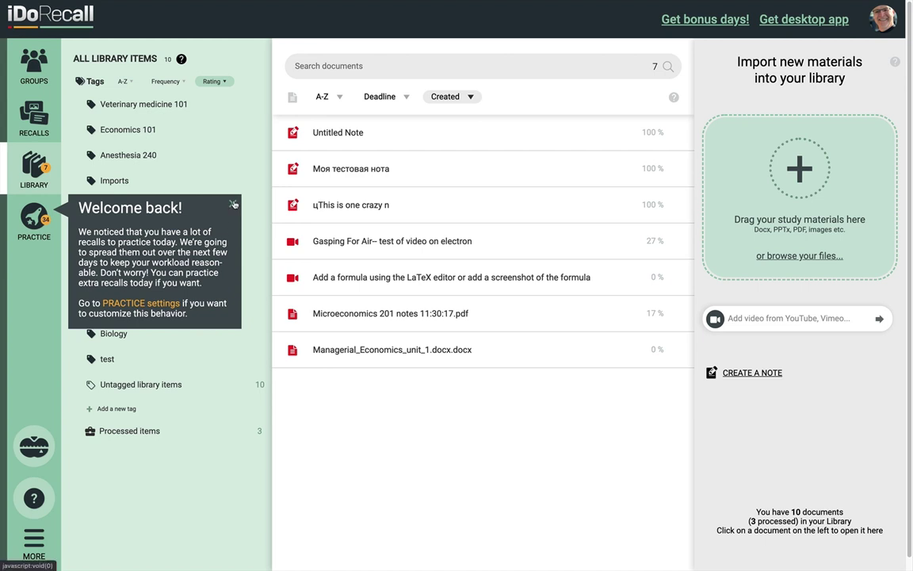
left_click(233, 204)
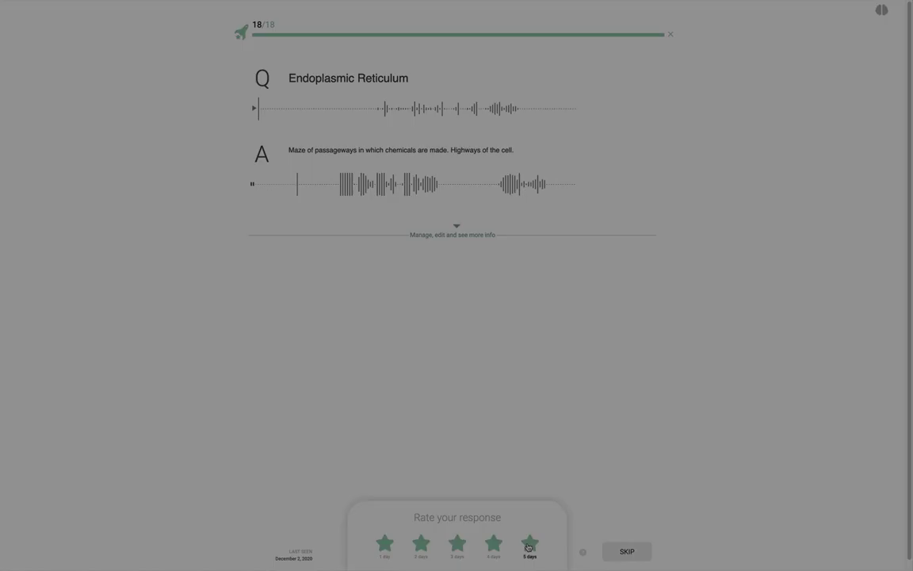
Step: Rate the Endoplasmic Reticulum response five stars and choose to practice more recalls
left_click(528, 545)
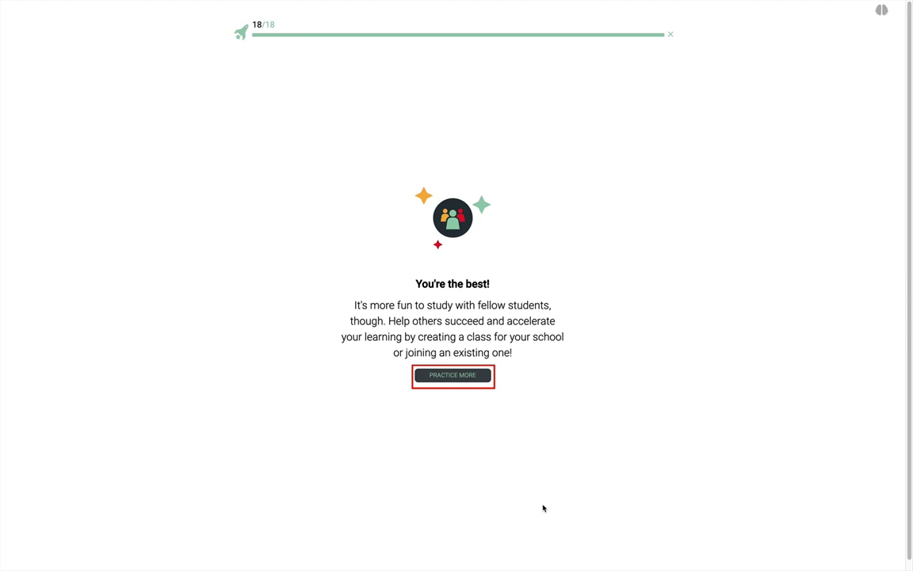
left_click(461, 377)
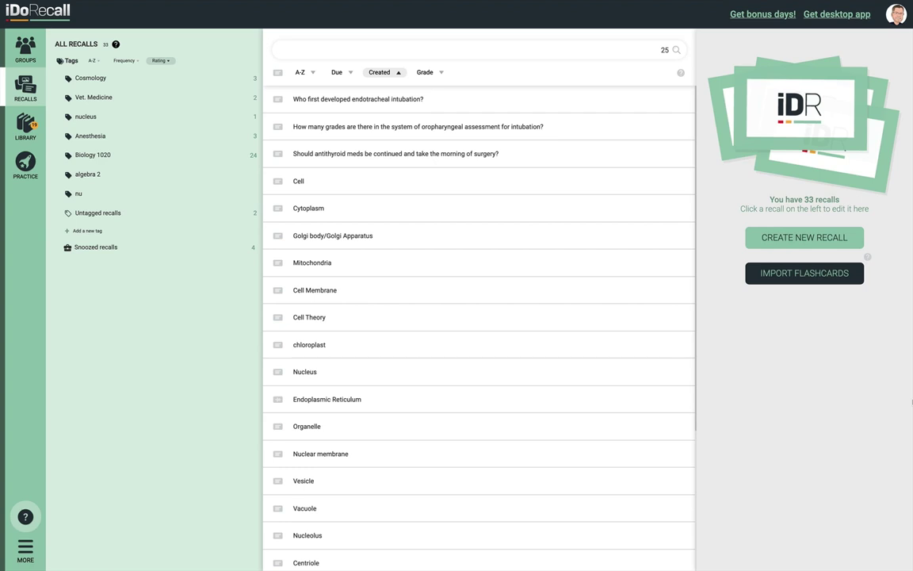
Step: Open the recall "Who first developed endotracheal intubation?" and examine the question's text, paragraph, rich content and image insertion options
left_click(390, 99)
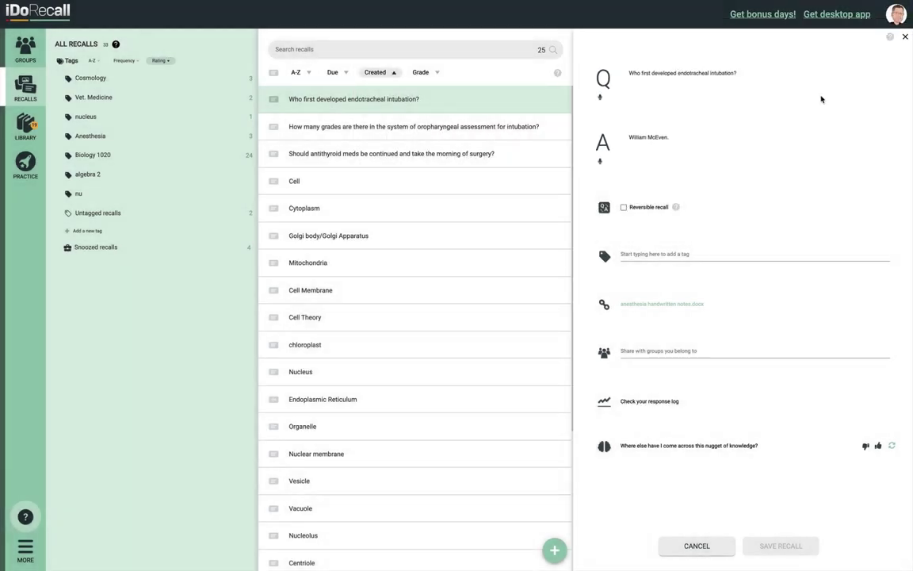
left_click(744, 71)
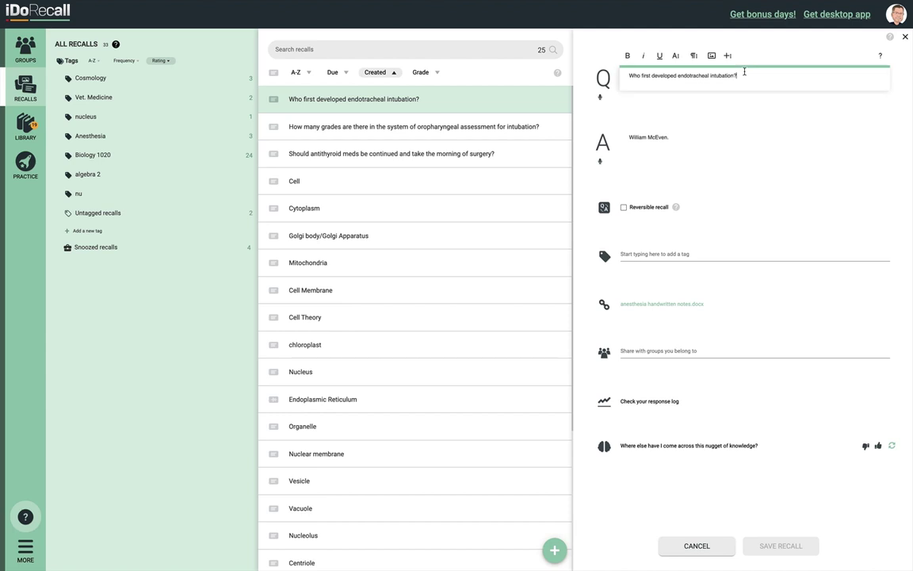
left_click(675, 57)
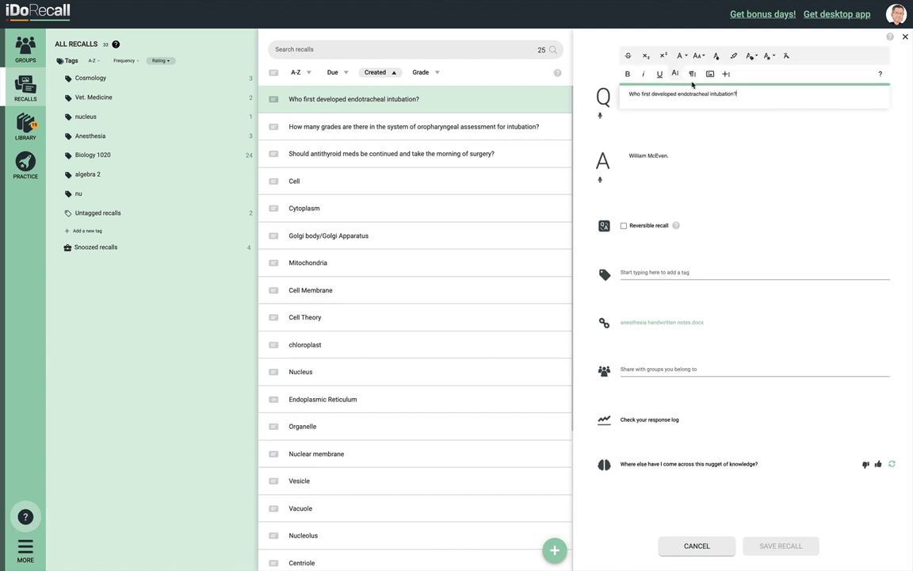
left_click(692, 74)
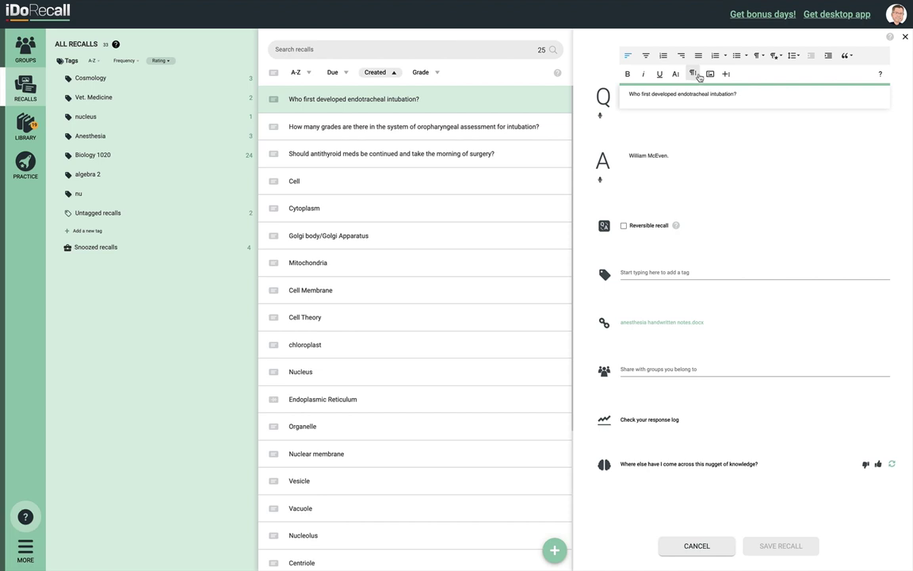
left_click(727, 73)
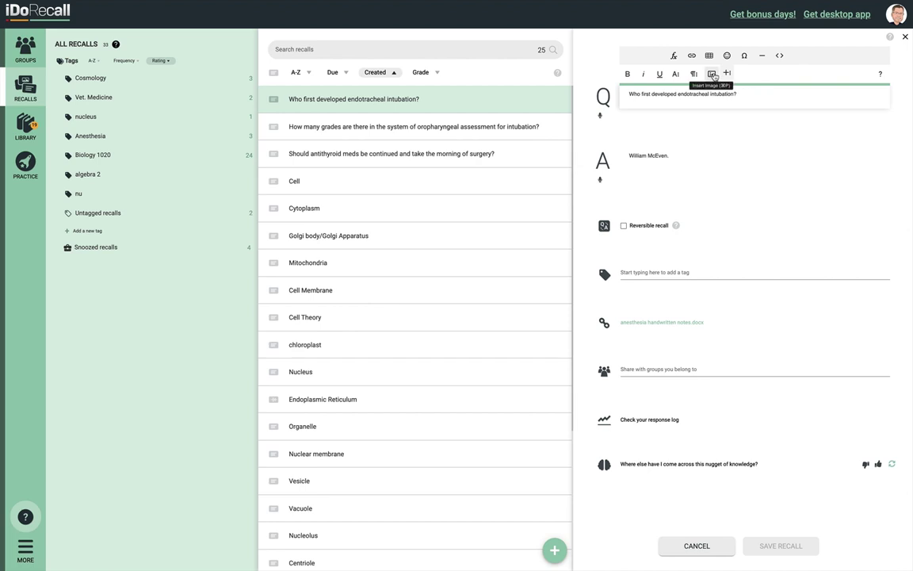
left_click(713, 74)
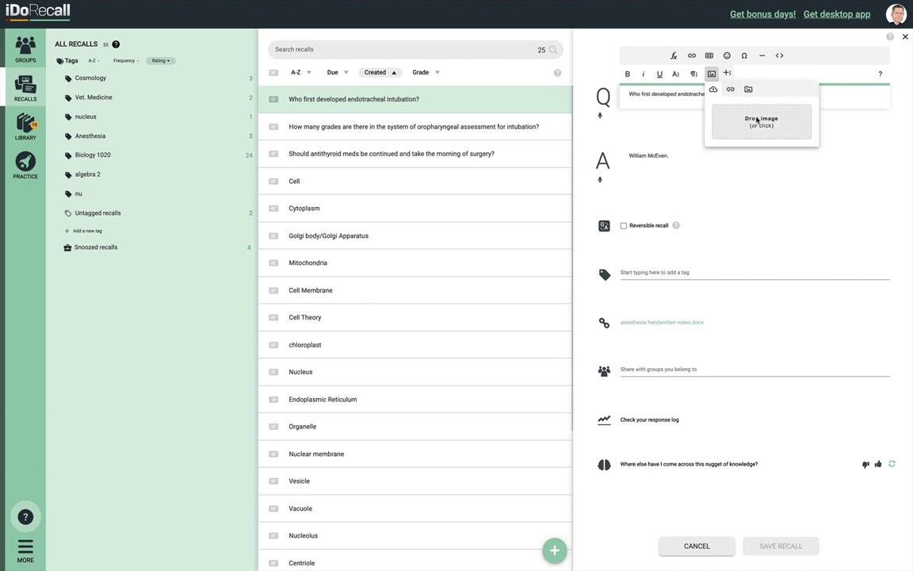
left_click(757, 120)
left_click(821, 517)
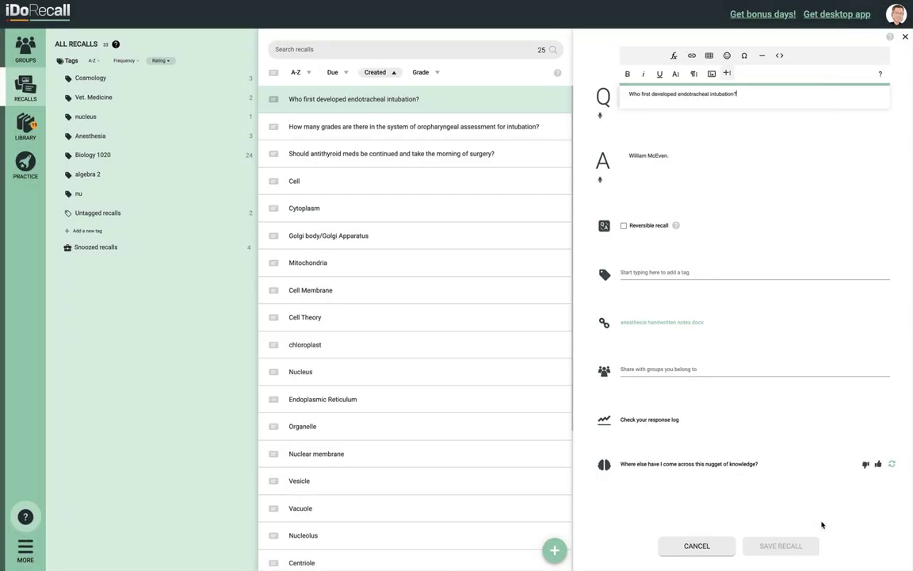
left_click(729, 158)
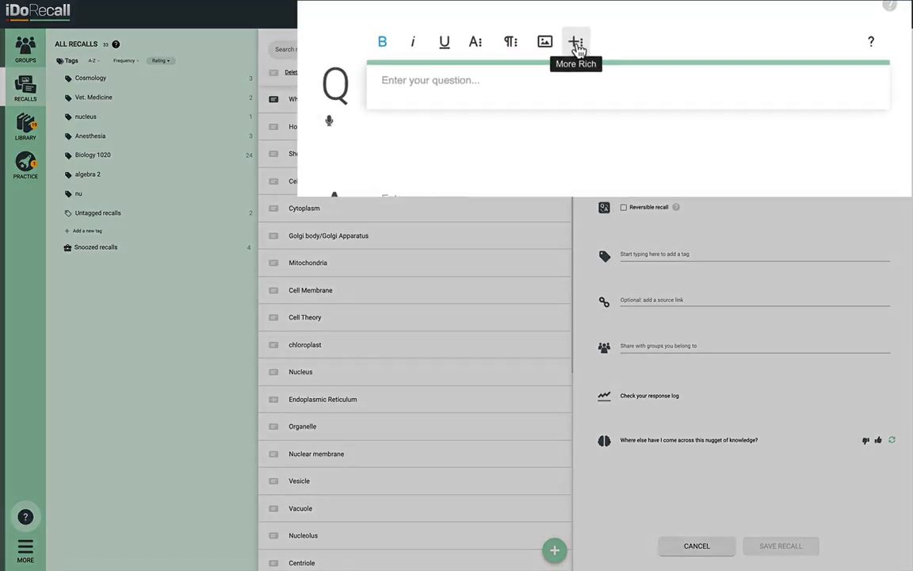
Step: Insert the LaTeX formula \sum_{n=1}^{\infty} 2^{-n} = 1 into the question of the new recall
left_click(578, 50)
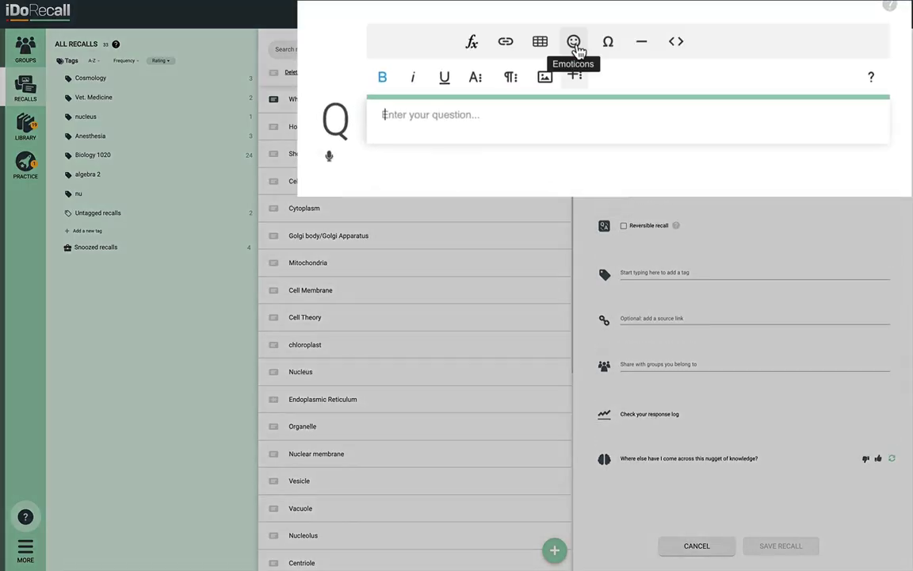
left_click(473, 41)
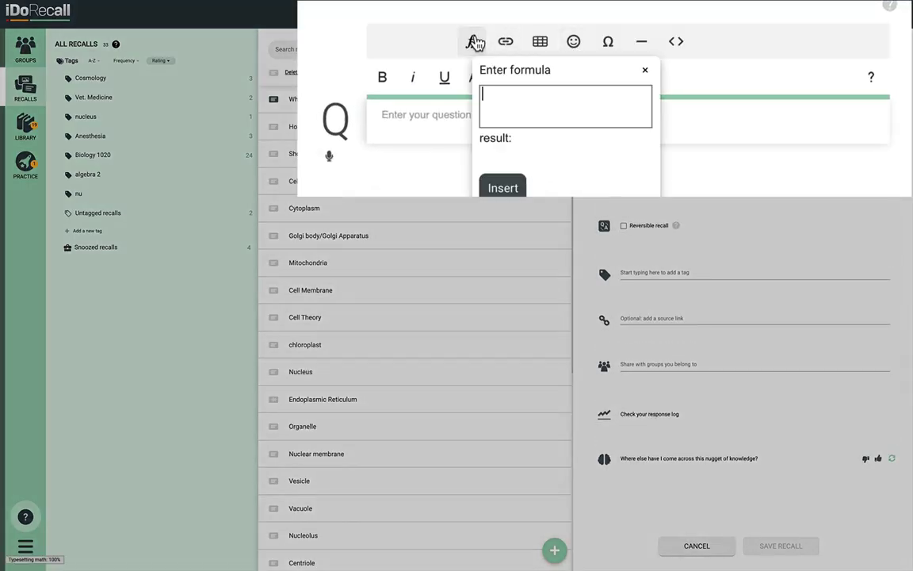
type("\\sum_{n=1}^{\\infty} 2^{-n} = 1")
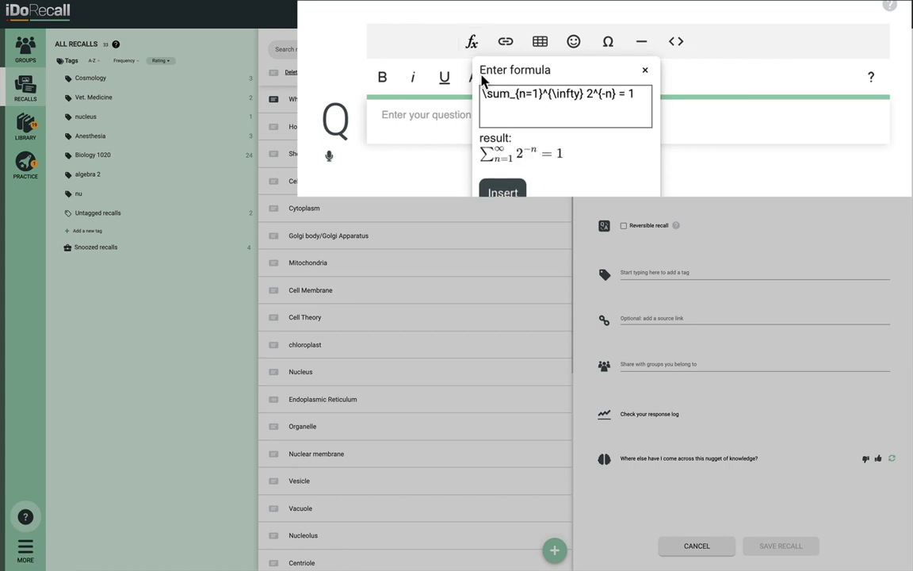
left_click(503, 192)
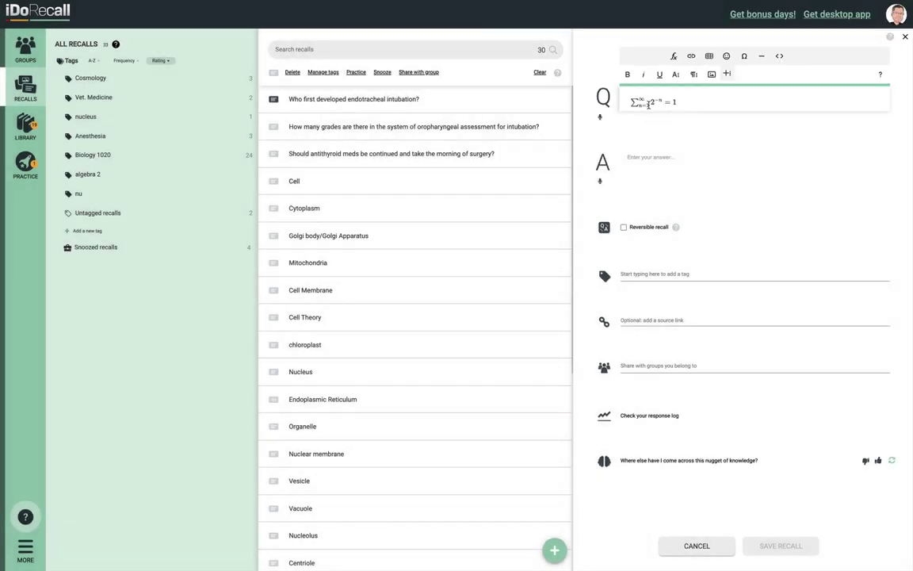
type("00")
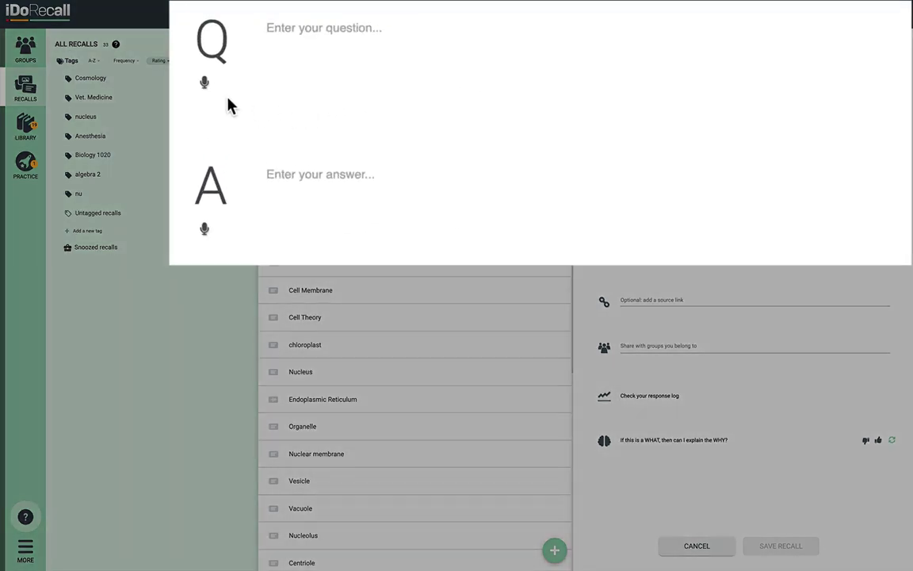
Step: Record an audio clip for the new recall's question and read the help on reversible recalls
left_click(204, 84)
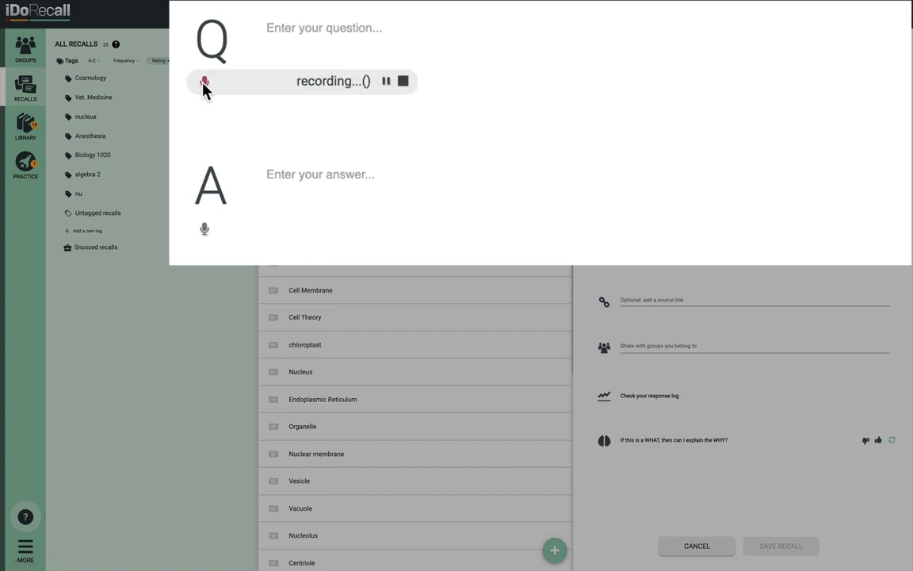
left_click(402, 81)
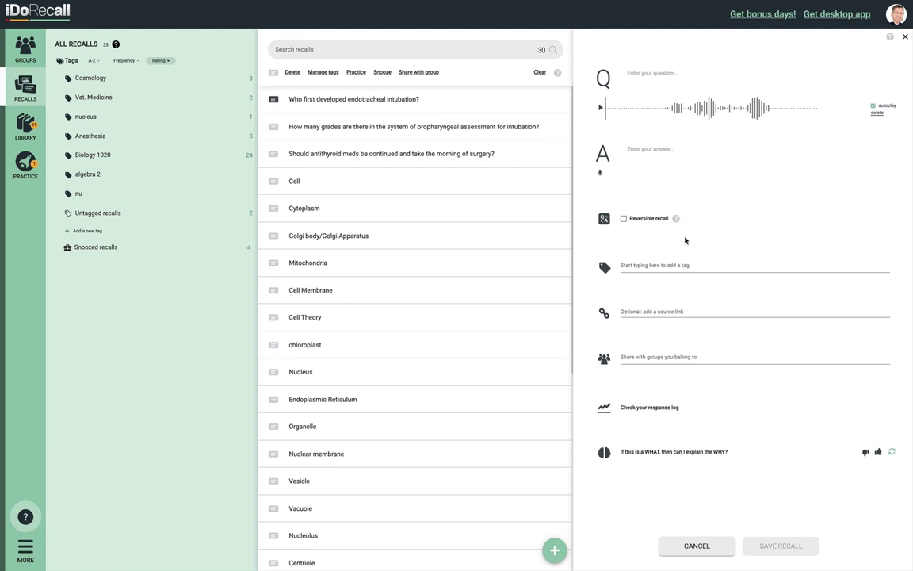
left_click(676, 218)
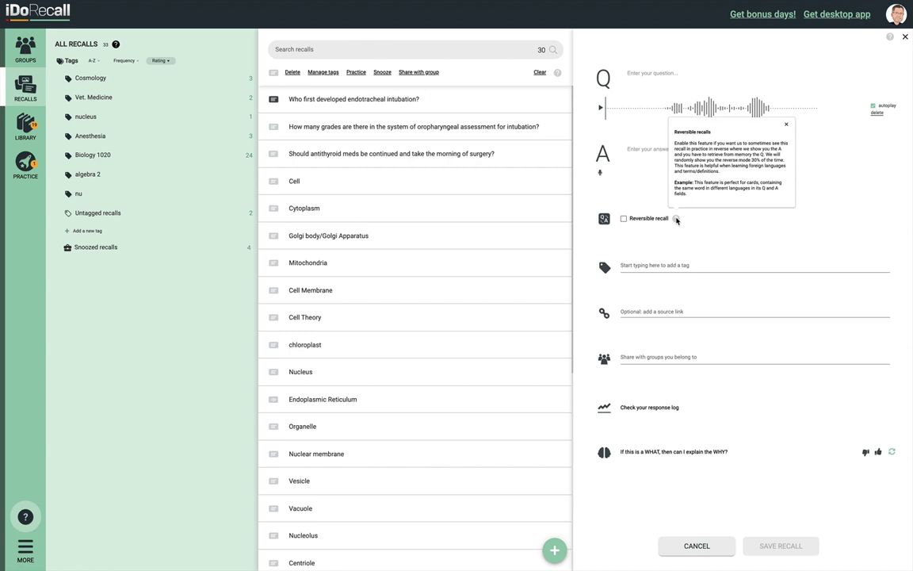
left_click(676, 219)
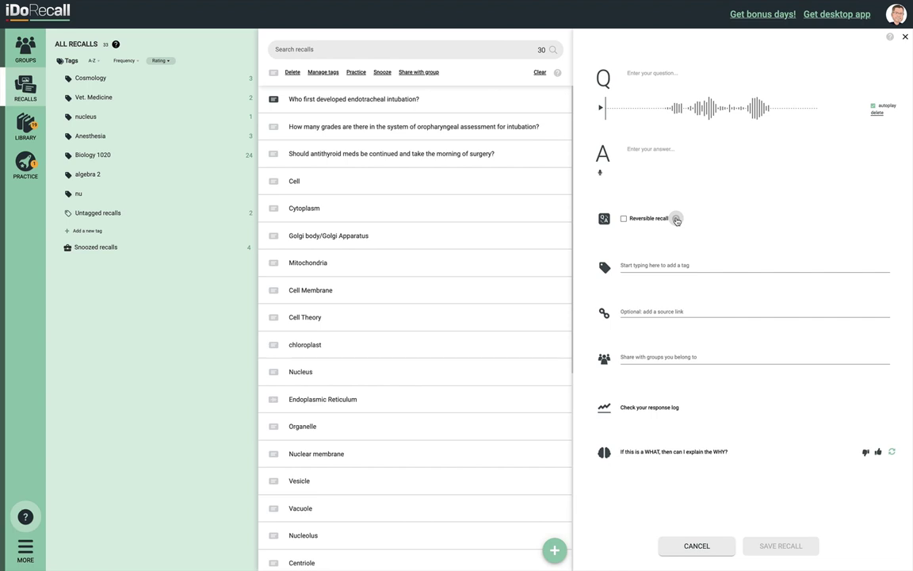
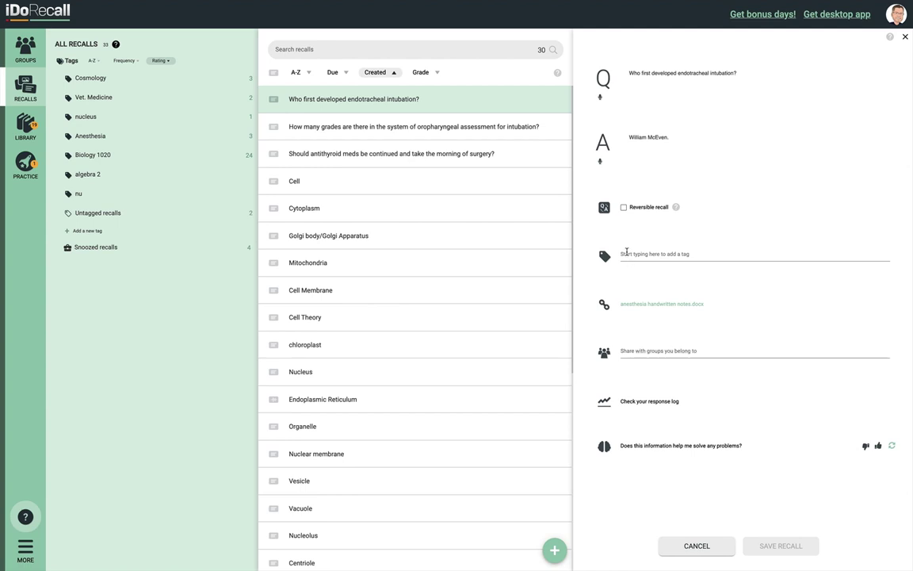
Step: Tag the recall "Who first developed endotracheal intubation?" with Anesthesia and intubation, and open its linked source "anesthesia handwritten notes.docx"
left_click(626, 253)
type("an")
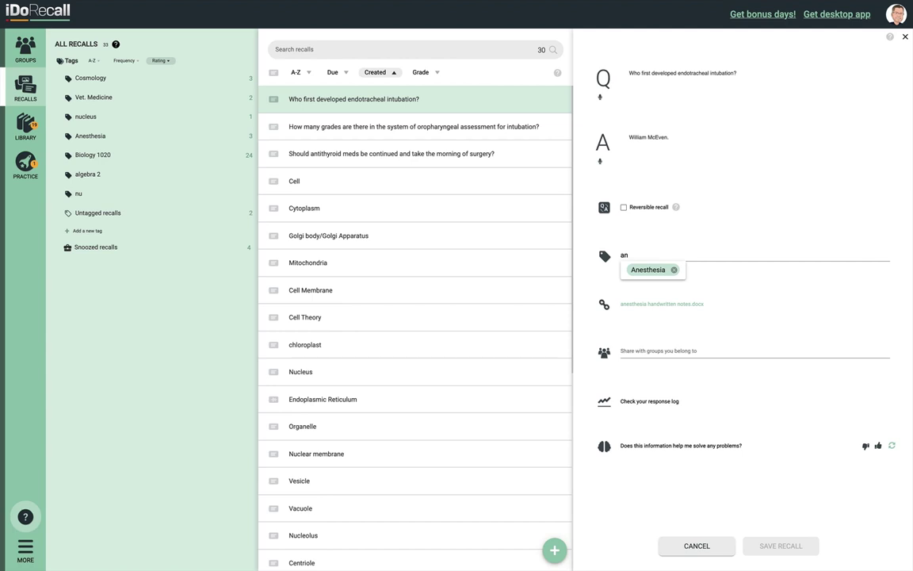
left_click(646, 270)
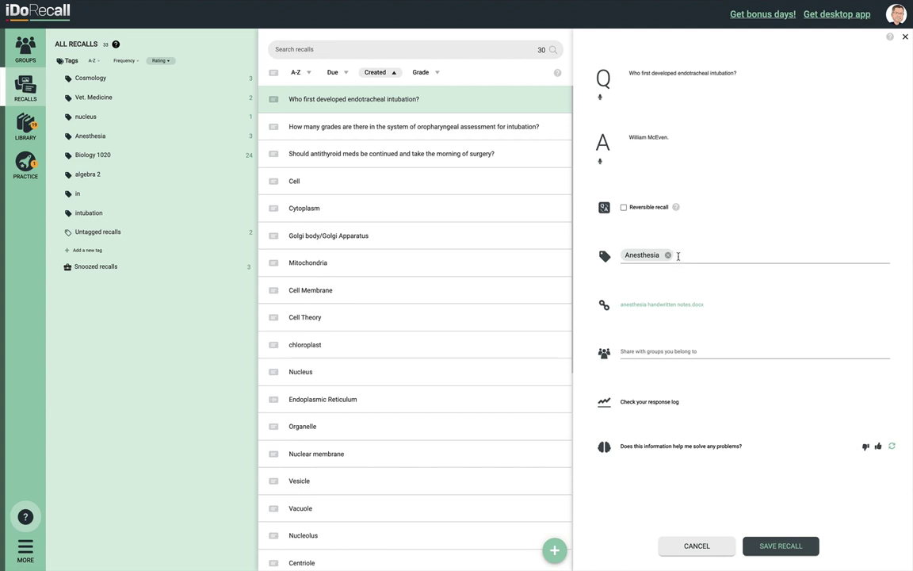
left_click(678, 255)
type("in")
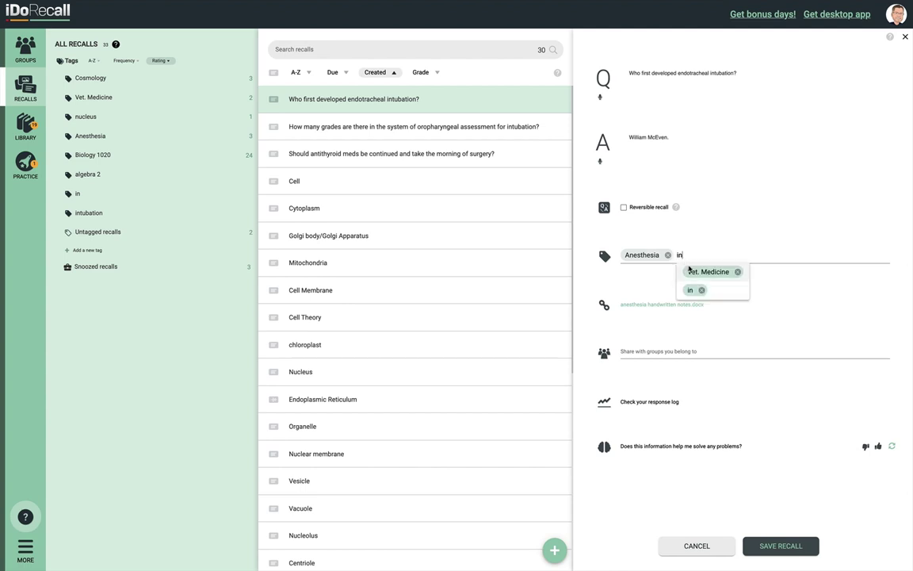
left_click(692, 290)
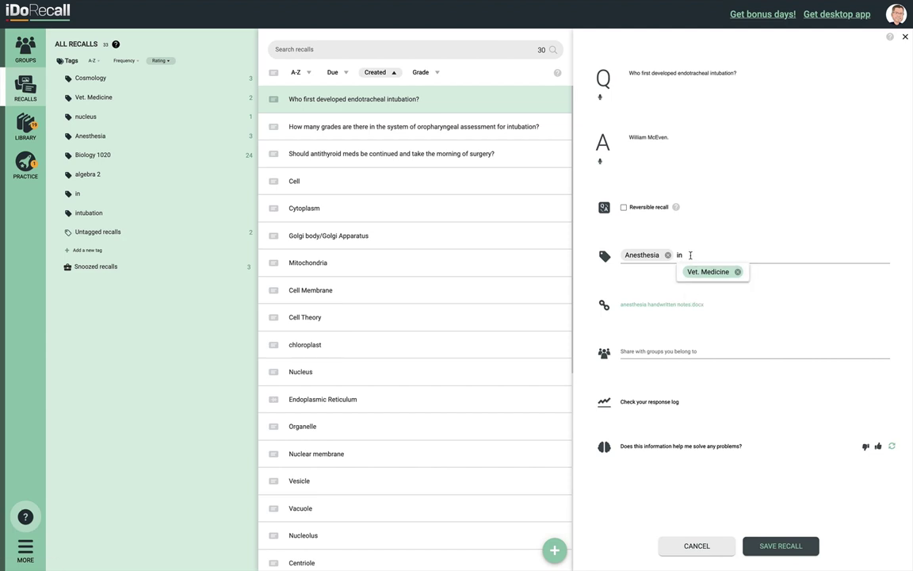
key("BackSpace")
key("BackSpace")
type("intubation")
key("Return")
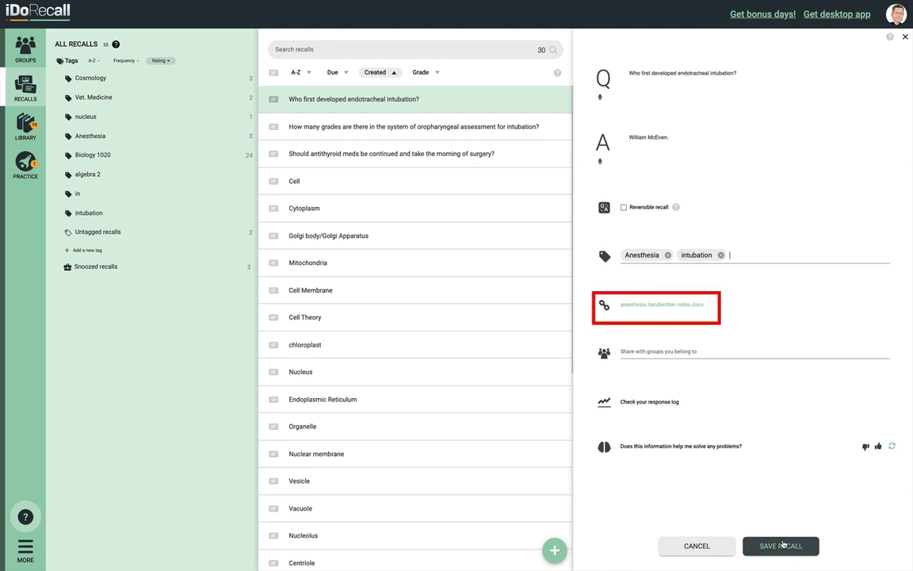
left_click(644, 305)
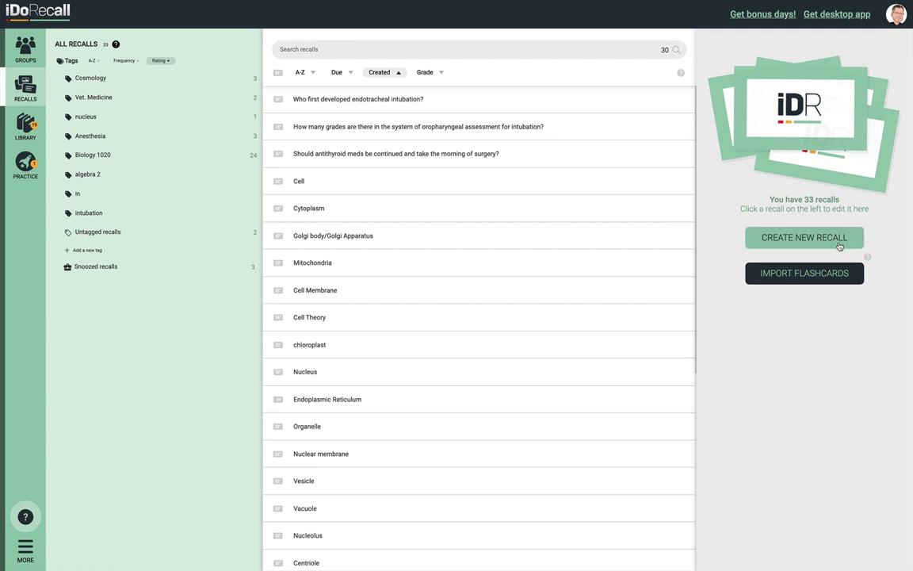
left_click(781, 239)
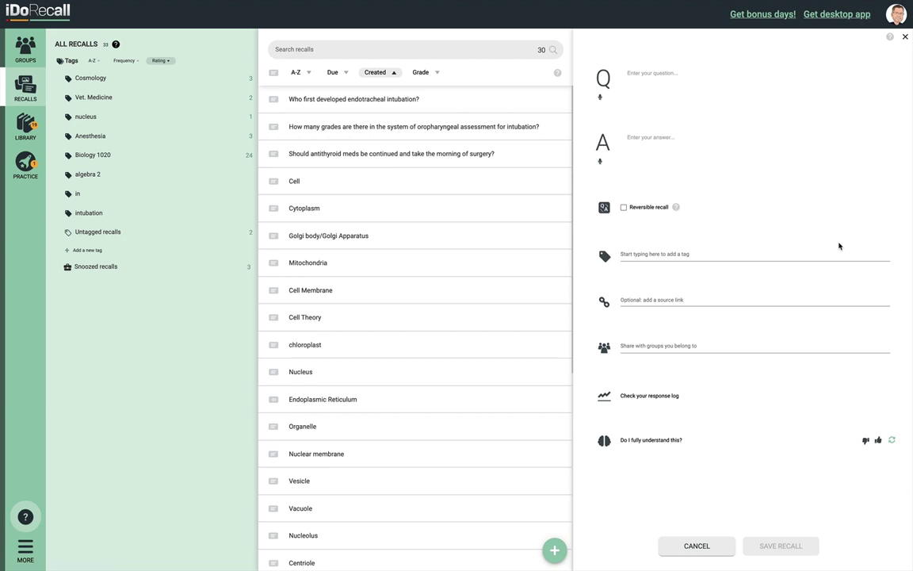
left_click(625, 299)
type("https://en.wikipedia.org/wiki/Spaced_repetition")
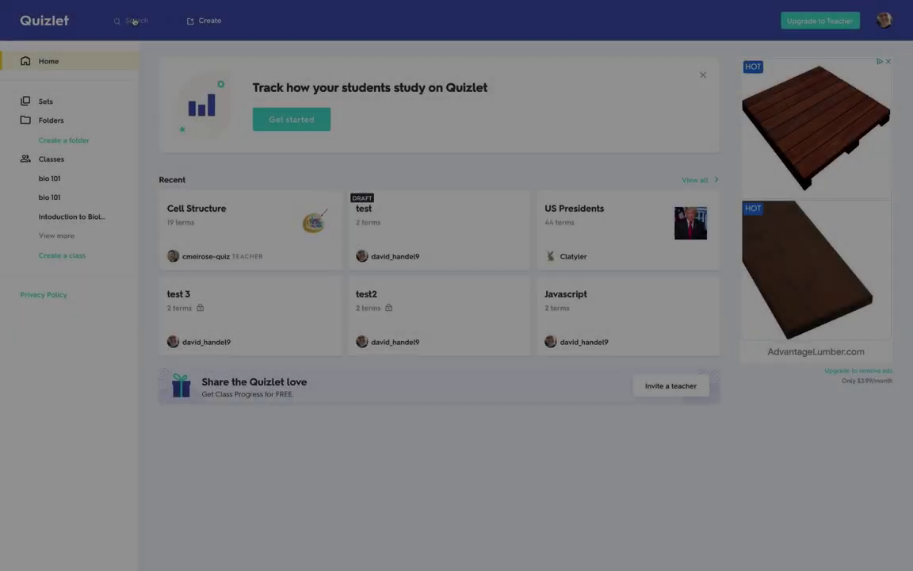
Step: Switch to Quizlet, search for "star types", and copy the export text of the Star Types set
left_click(135, 22)
type("star type")
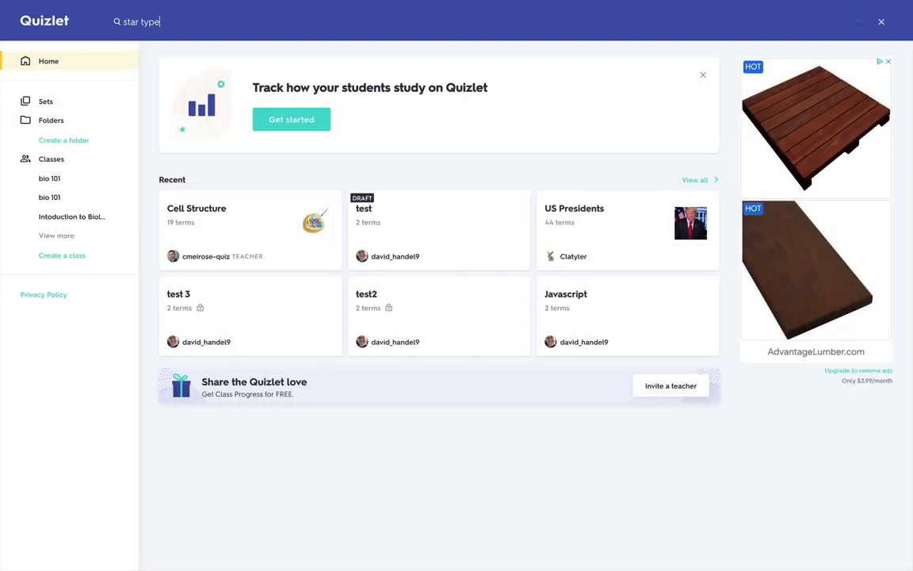
type("s")
key("Return")
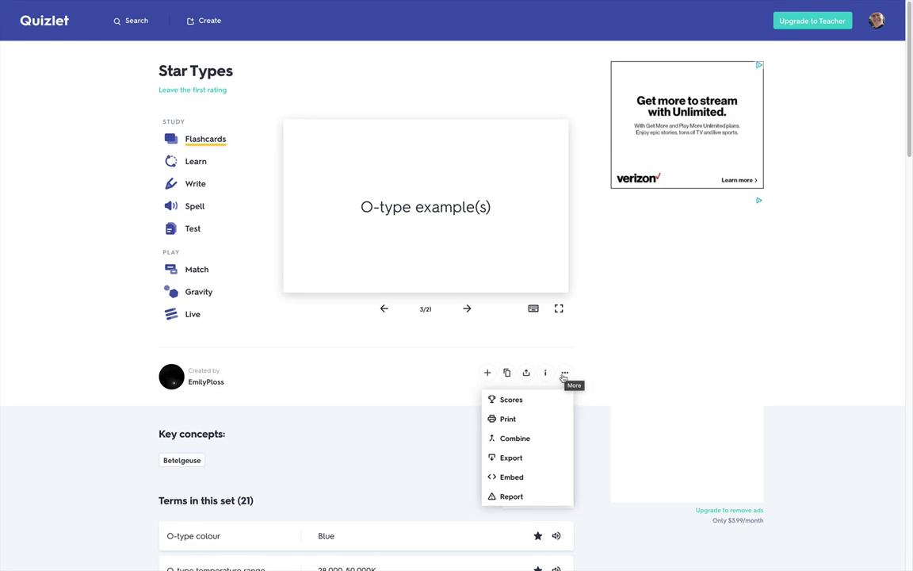
left_click(518, 459)
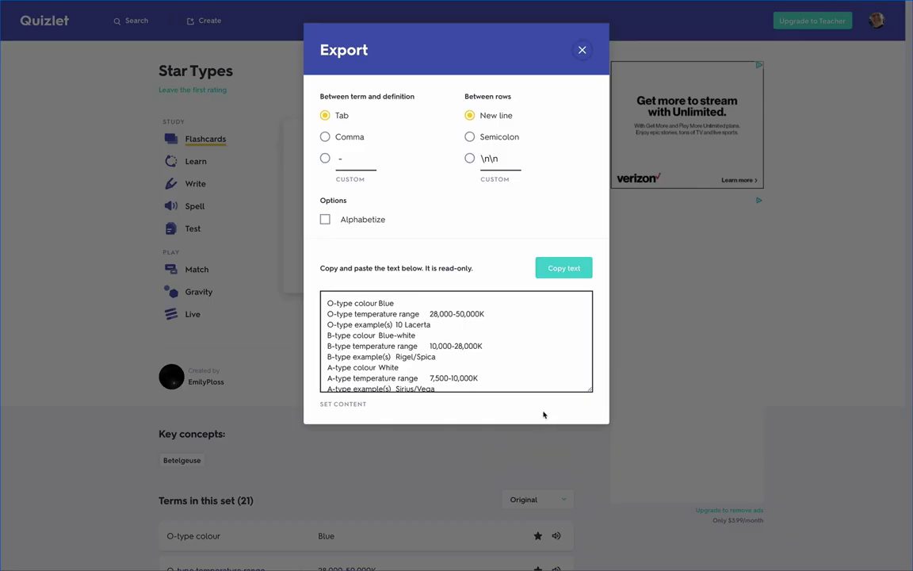
left_click(564, 270)
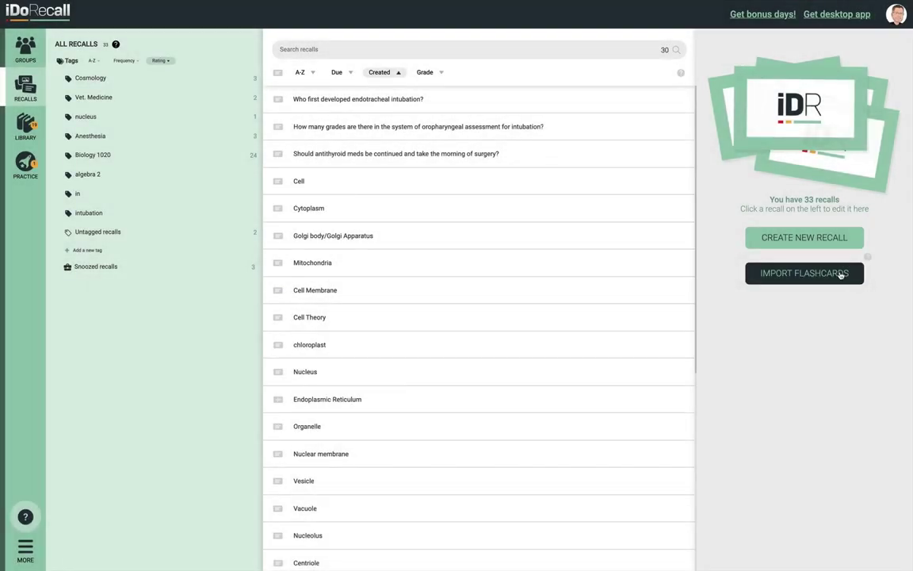
Step: Import the copied Star Types flashcards into iDoRecall with the tag "star types"
left_click(842, 274)
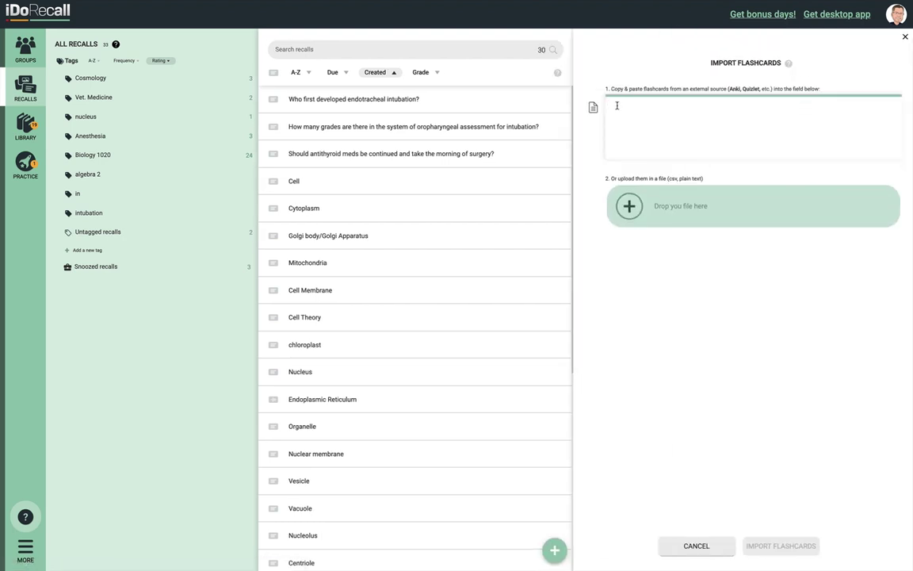
key("ctrl+v")
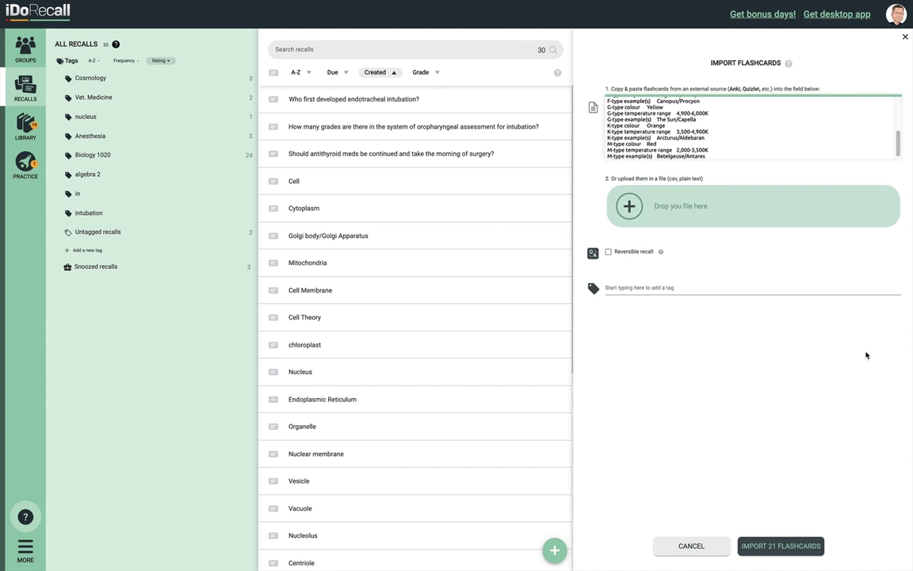
left_click(673, 288)
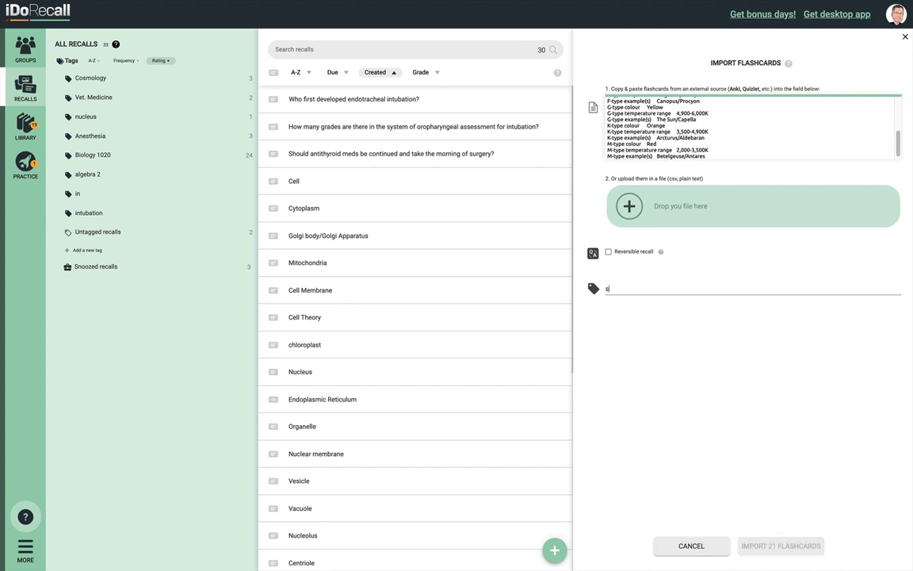
type("star types")
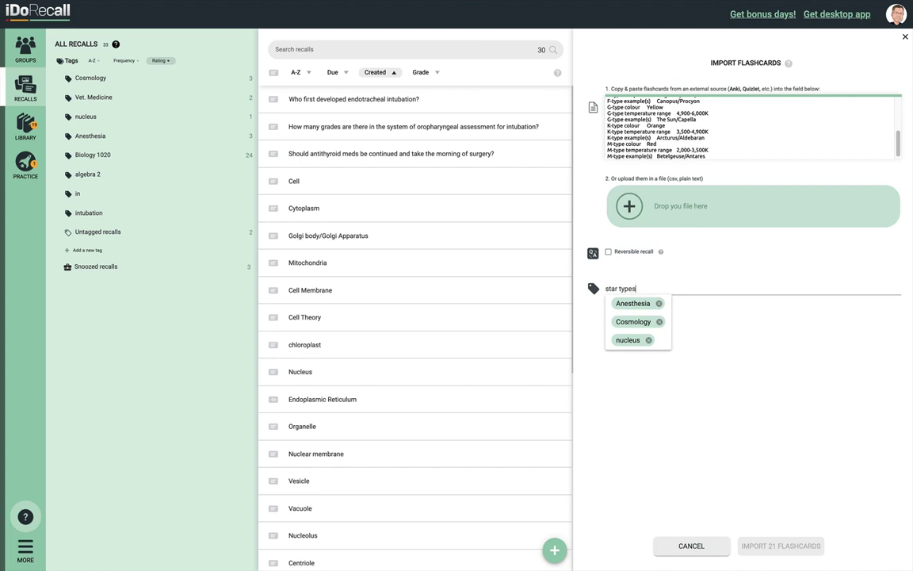
key("Return")
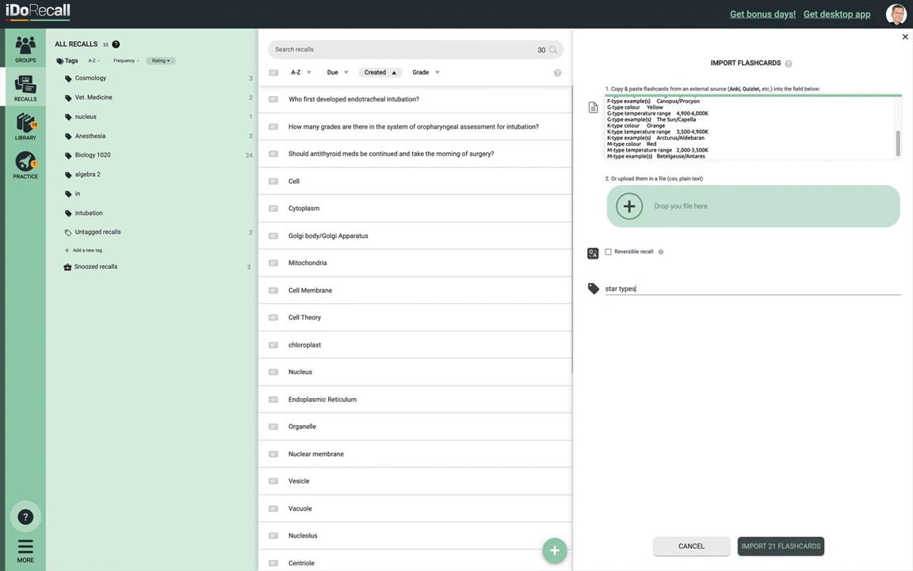
key("Return")
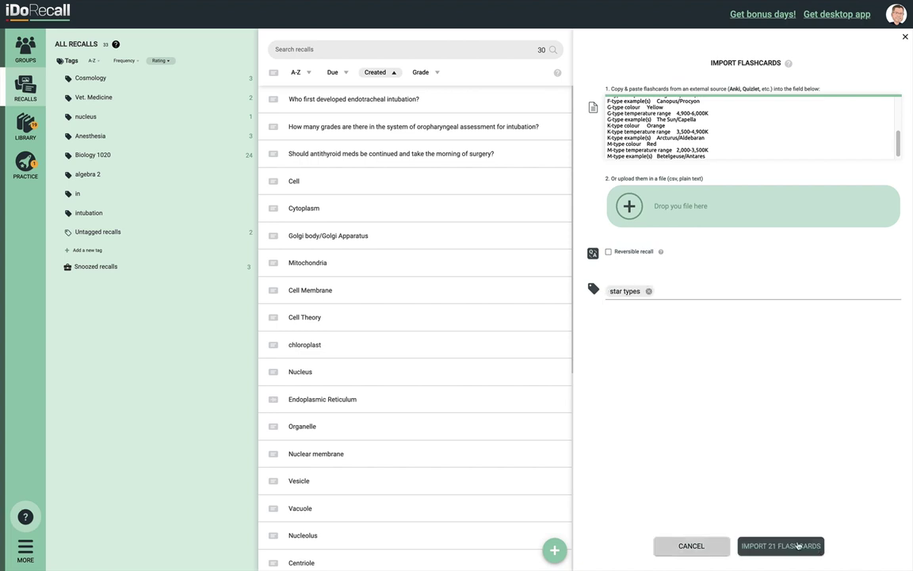
left_click(798, 546)
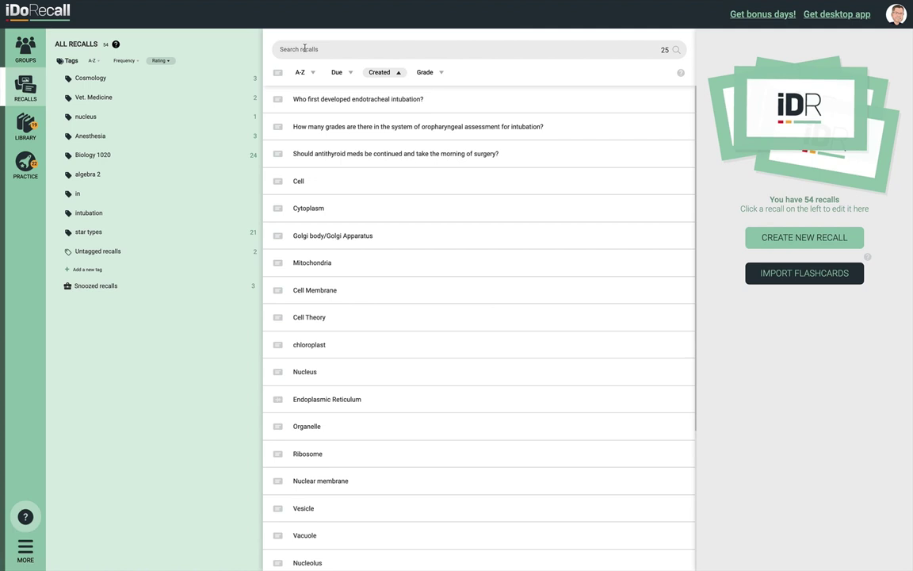
Step: Filter the recalls by the Biology 1020 tag and search within them for "ves"
left_click(113, 154)
left_click(369, 47)
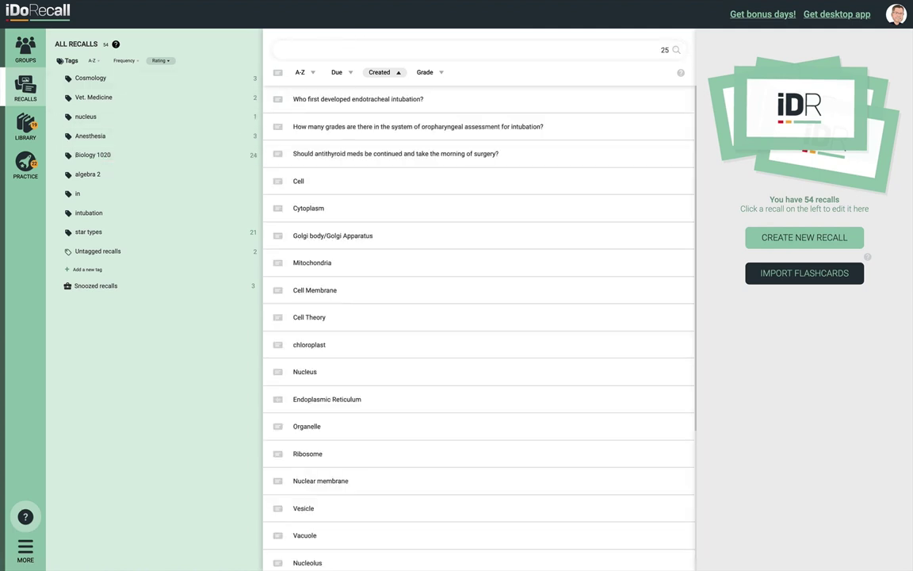
type("golg")
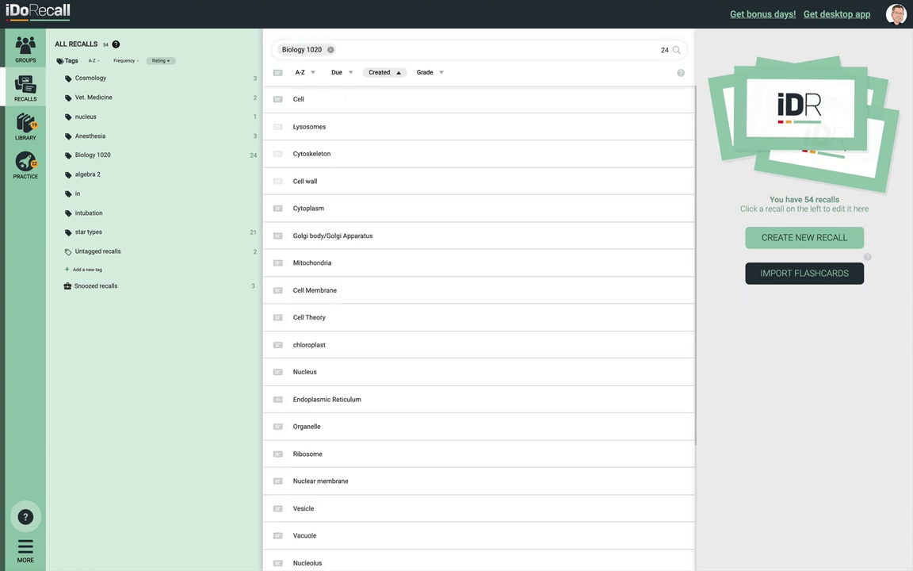
type("ves")
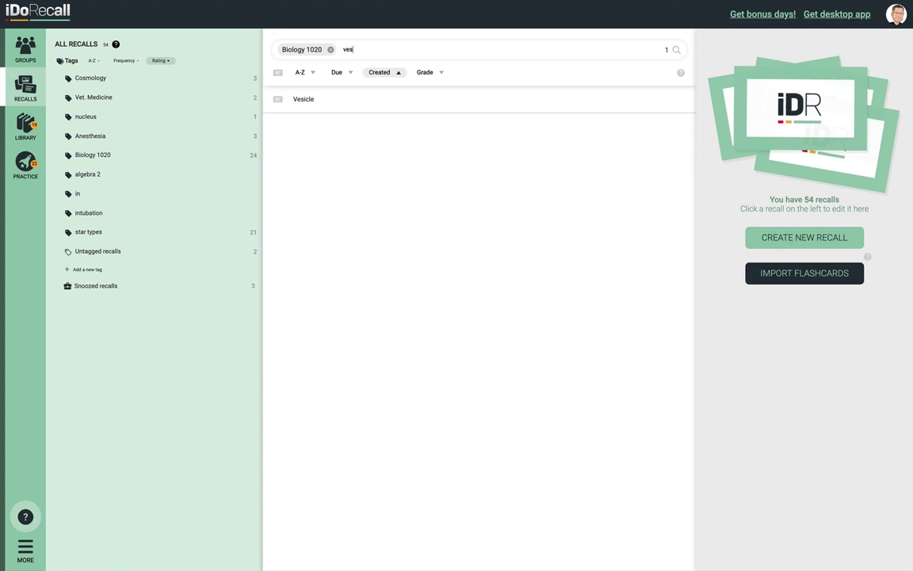
Step: Clear the current search and filter the recalls by both the Biology 1020 and nucleus tags
left_click(330, 49)
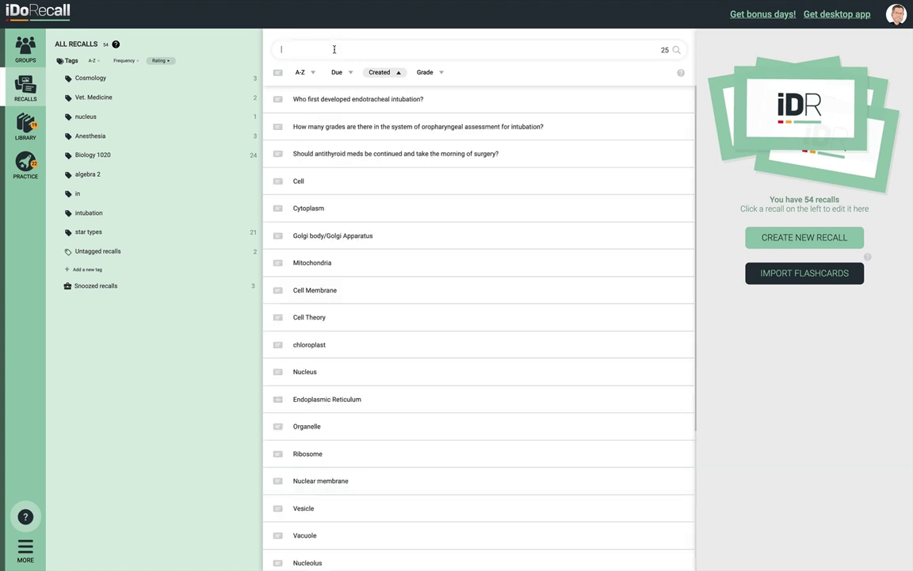
type("bi")
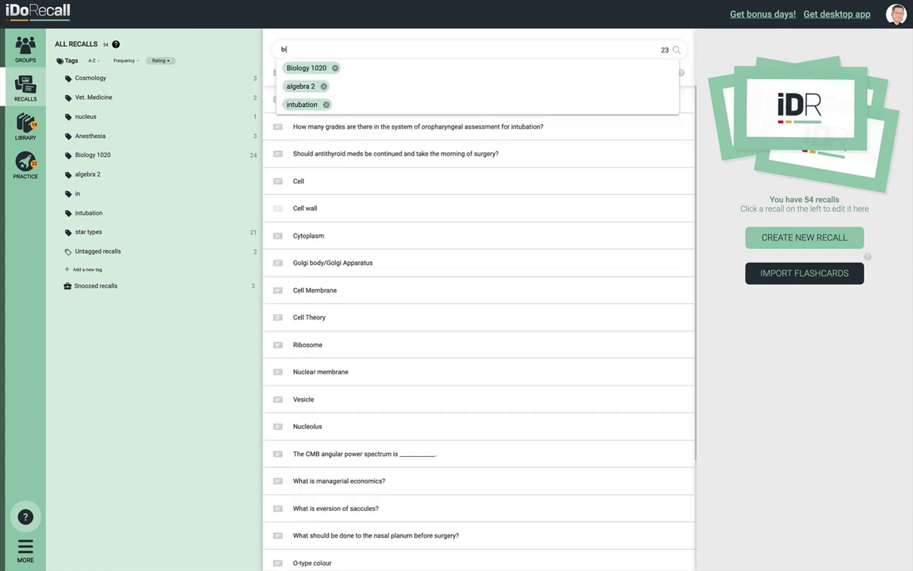
left_click(314, 69)
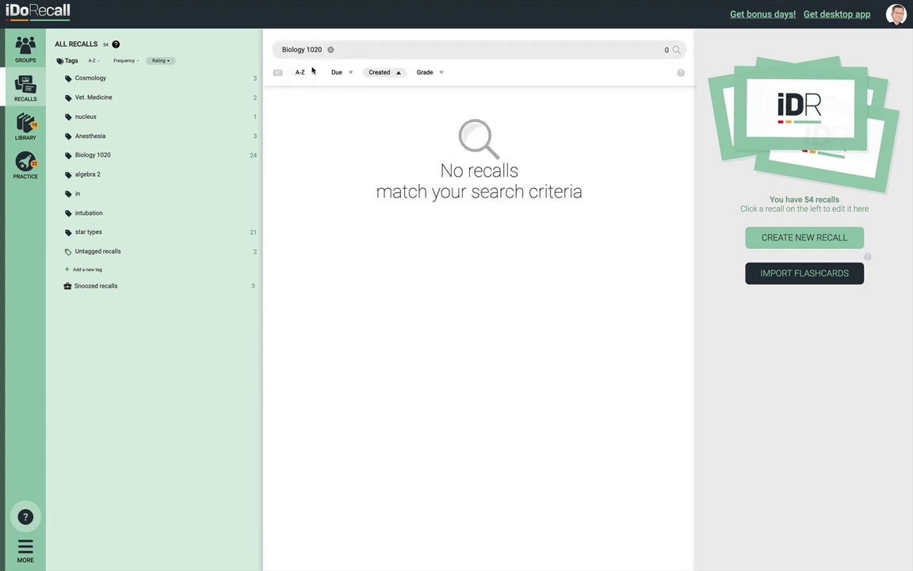
left_click(358, 49)
type("nu")
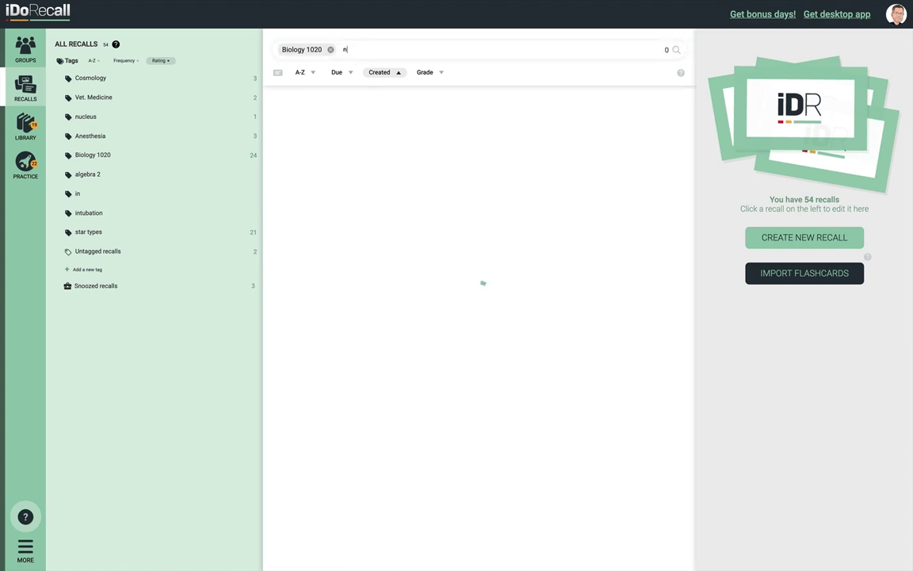
left_click(290, 67)
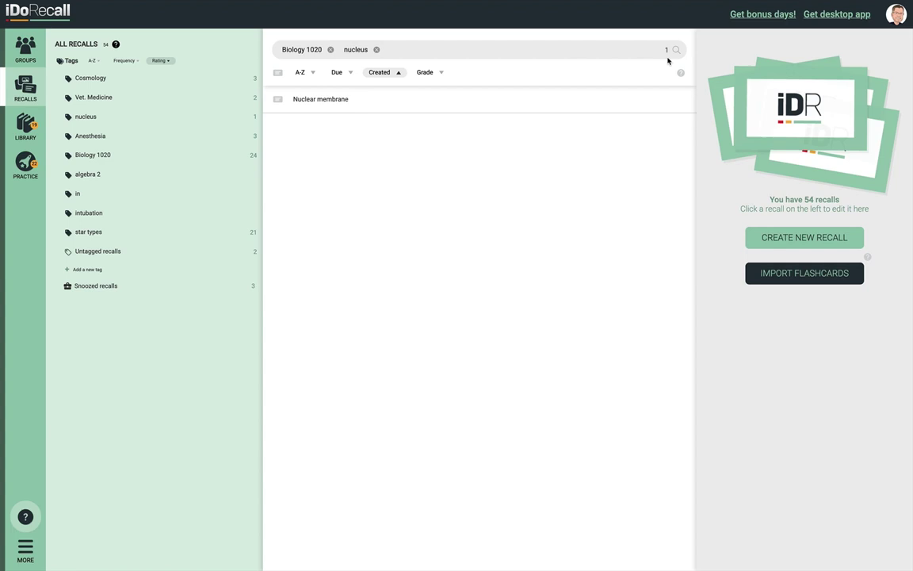
Step: Remove the nucleus and Biology 1020 tag filters and look through the full list of recalls
left_click(377, 50)
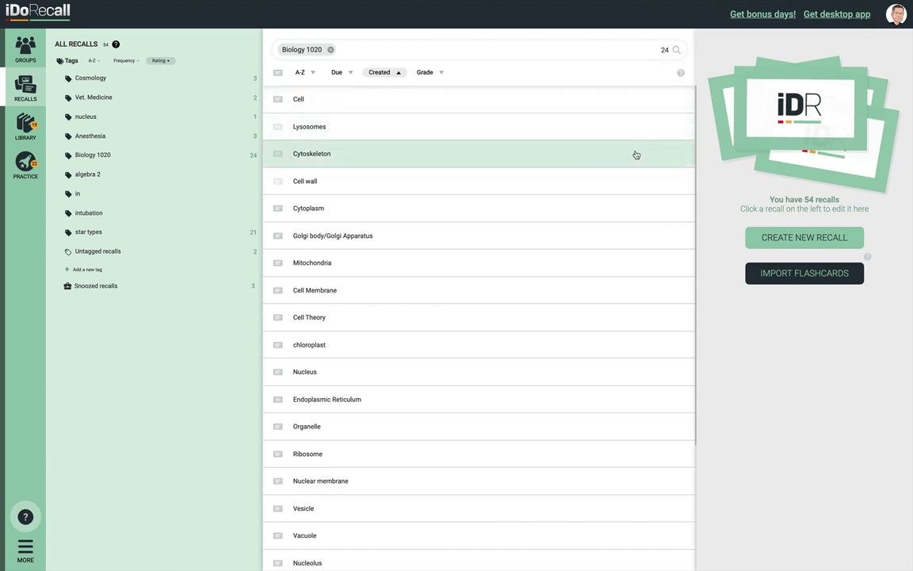
scroll(635, 154, "down", 3)
scroll(636, 154, "down", 2)
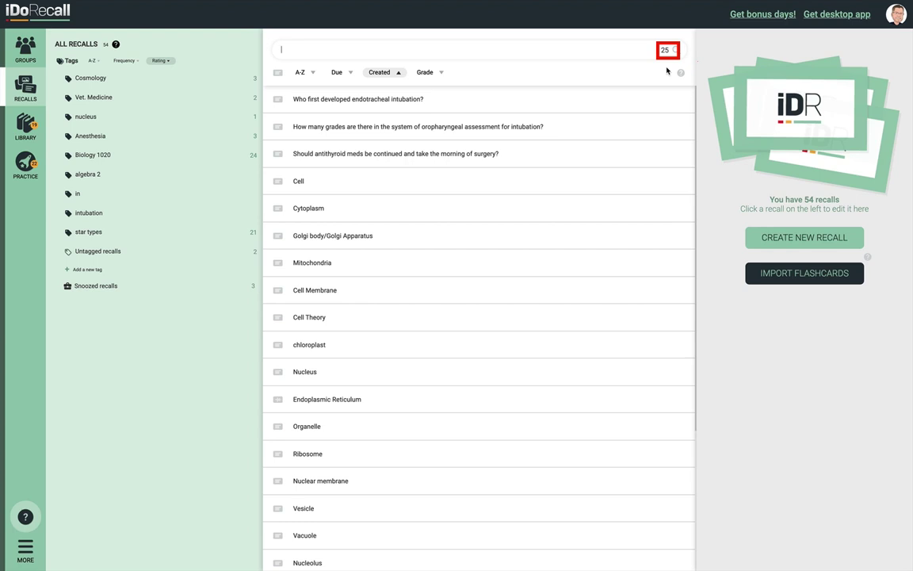
scroll(663, 496, "down", 4)
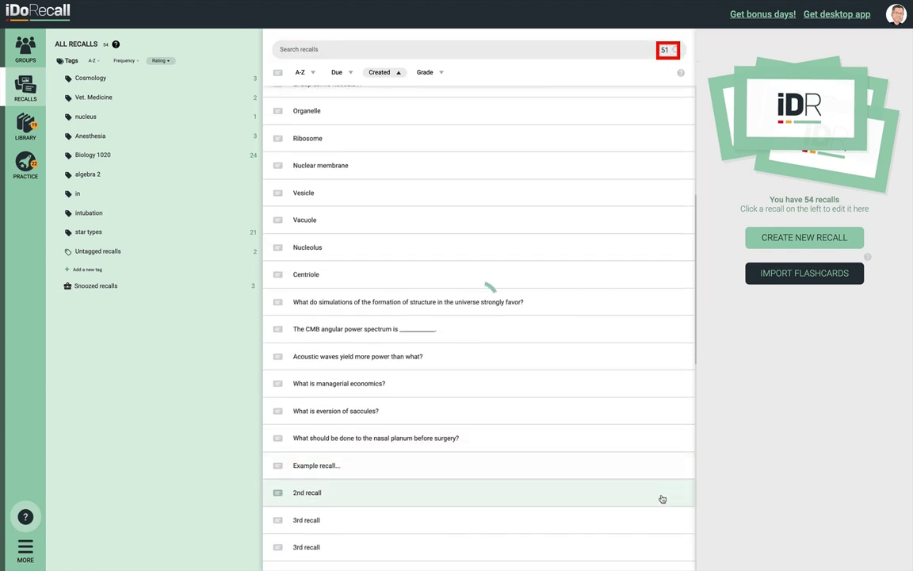
scroll(663, 498, "down", 10)
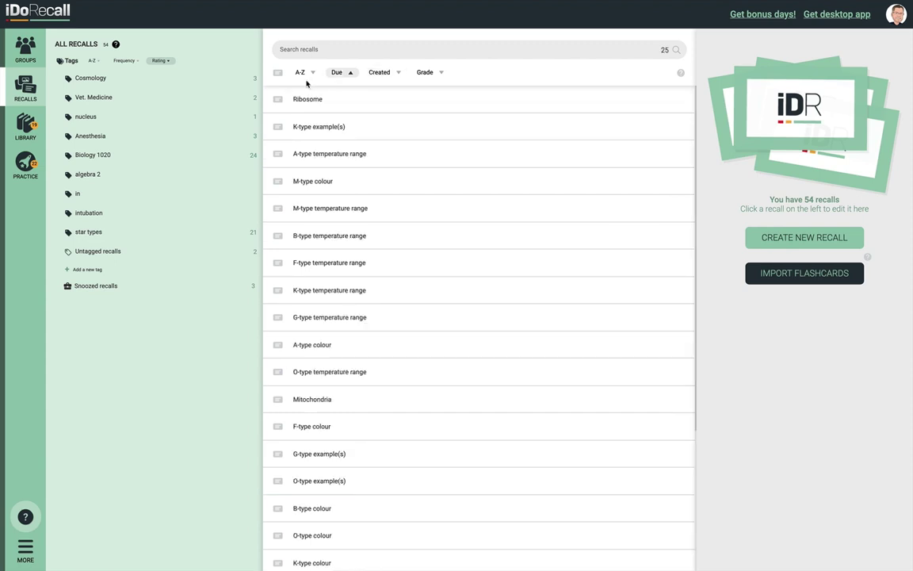
Step: Sort the recalls alphabetically, switching between ascending and descending order and leaving them in descending order
left_click(301, 72)
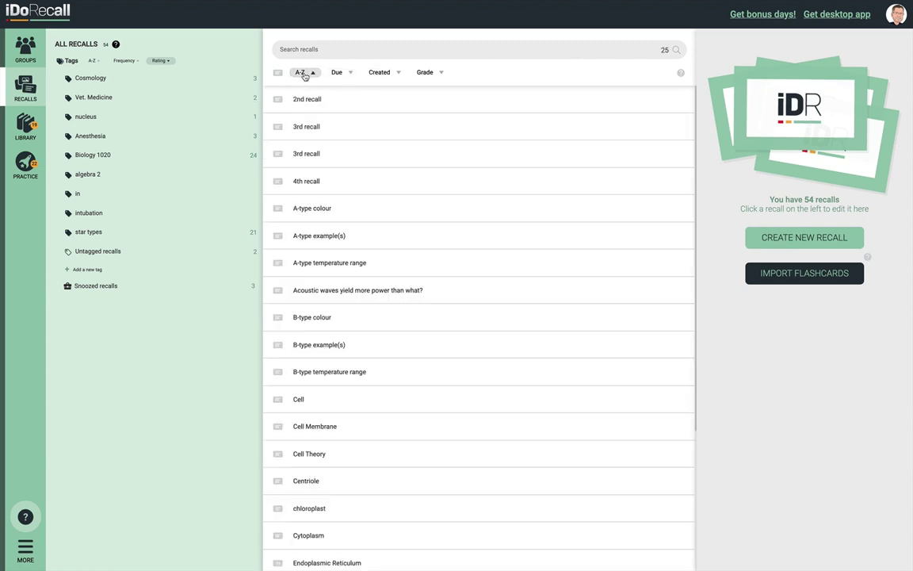
left_click(302, 72)
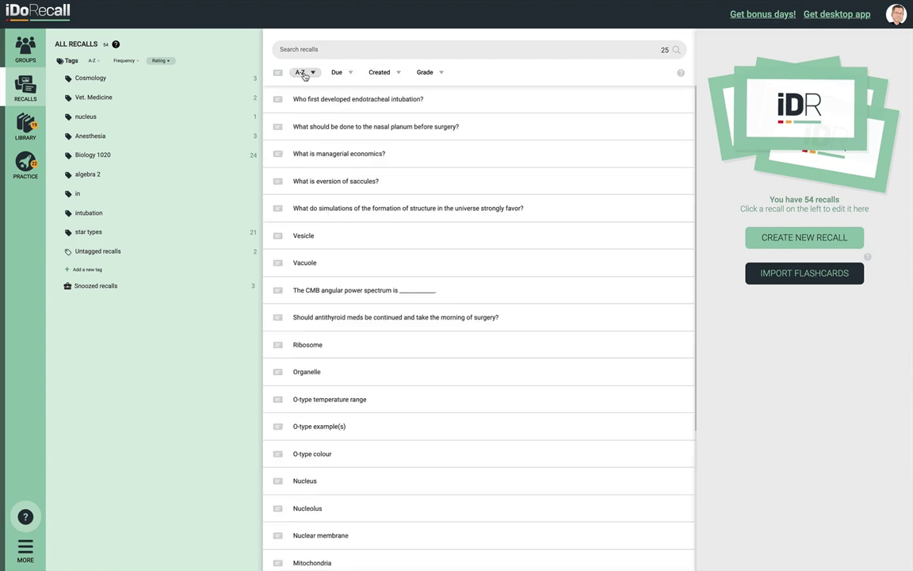
left_click(302, 72)
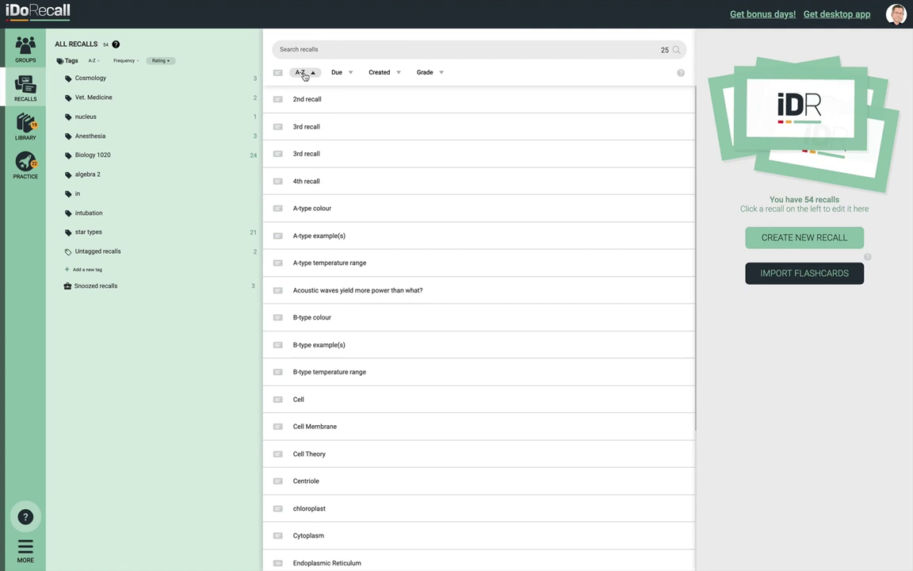
left_click(304, 73)
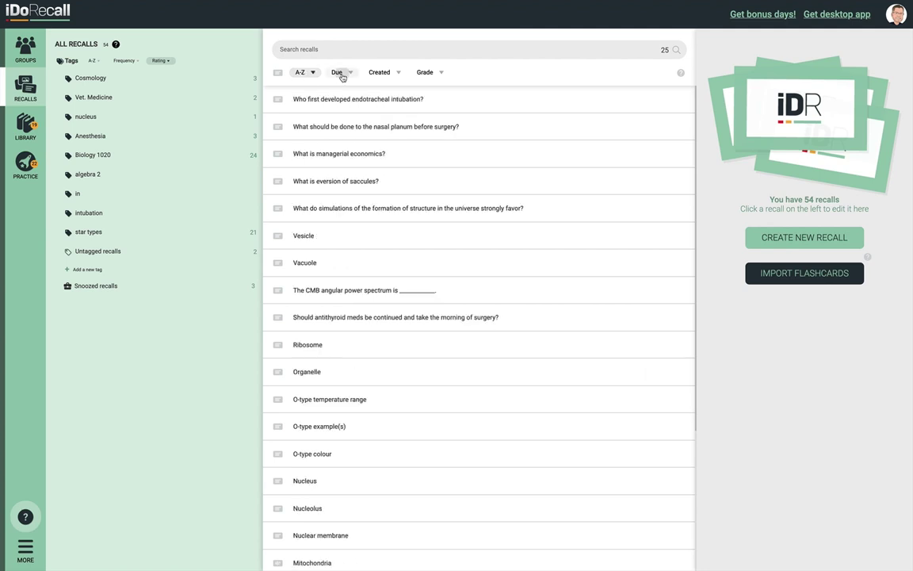
Step: Sort the recalls by due date, creation date and grade in turn, trying both directions and leaving them in descending grade order
left_click(339, 72)
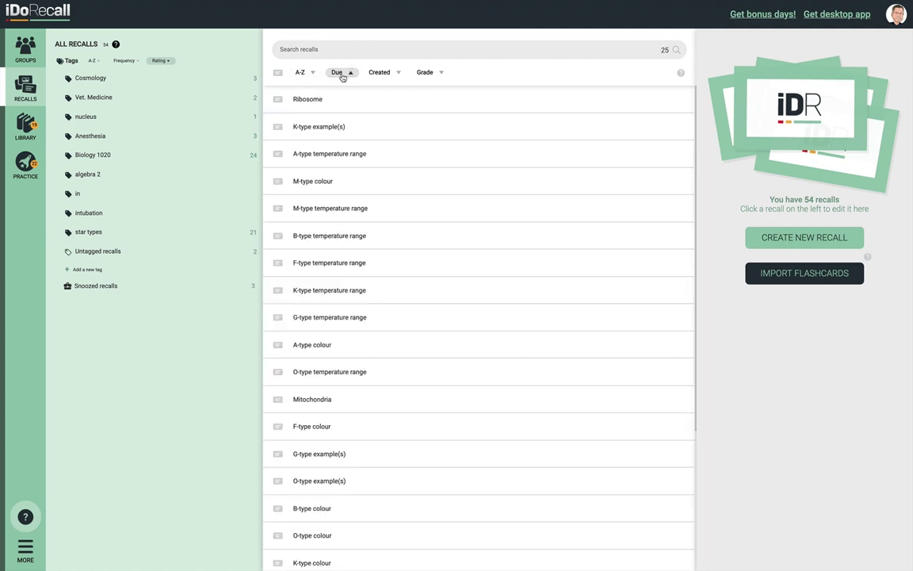
left_click(339, 72)
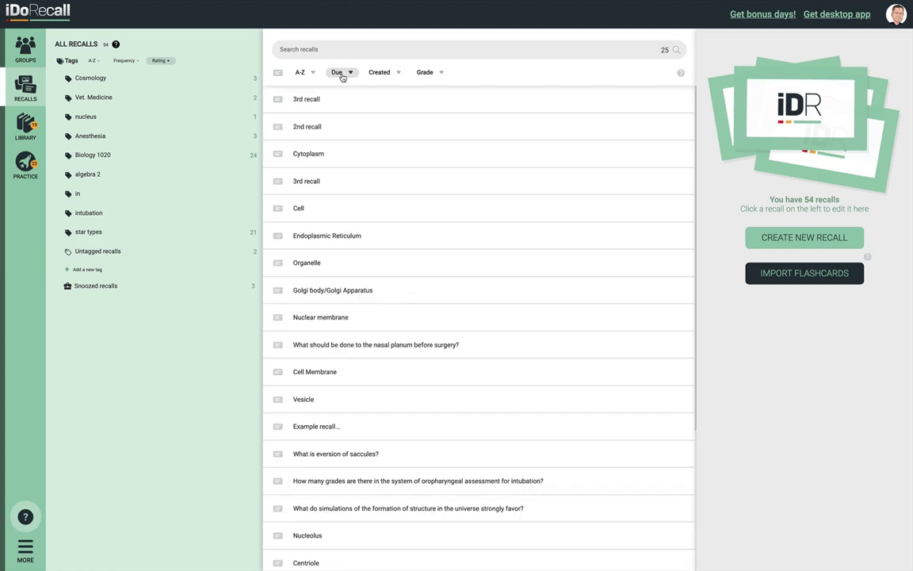
left_click(383, 73)
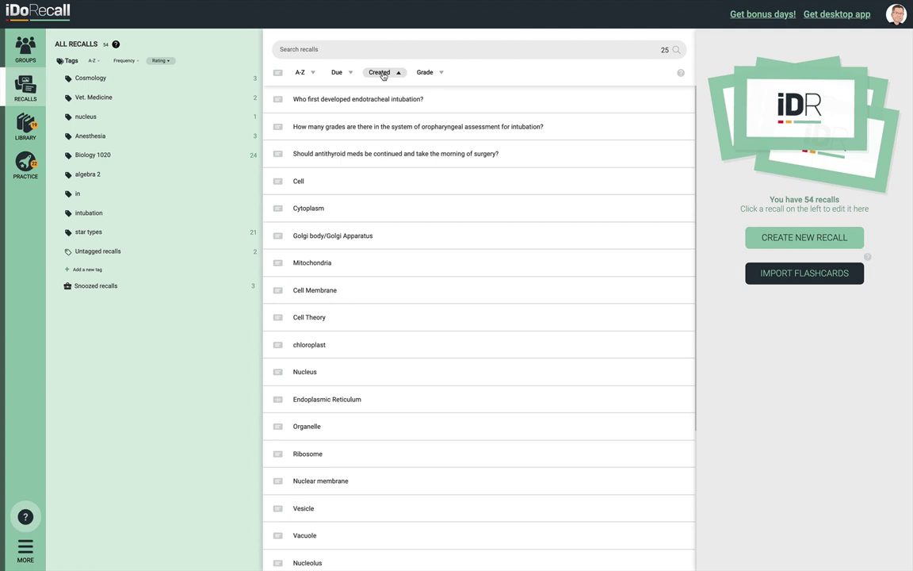
left_click(384, 73)
left_click(425, 72)
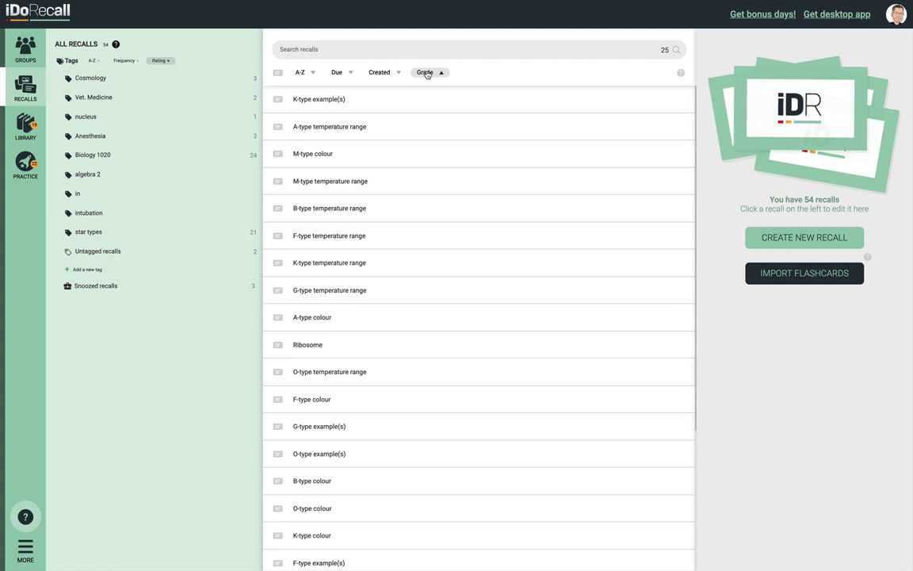
left_click(425, 73)
Step: Select the range of recalls from the first "3rd recall" through "The CMB angular power spectrum is"
left_click(277, 99)
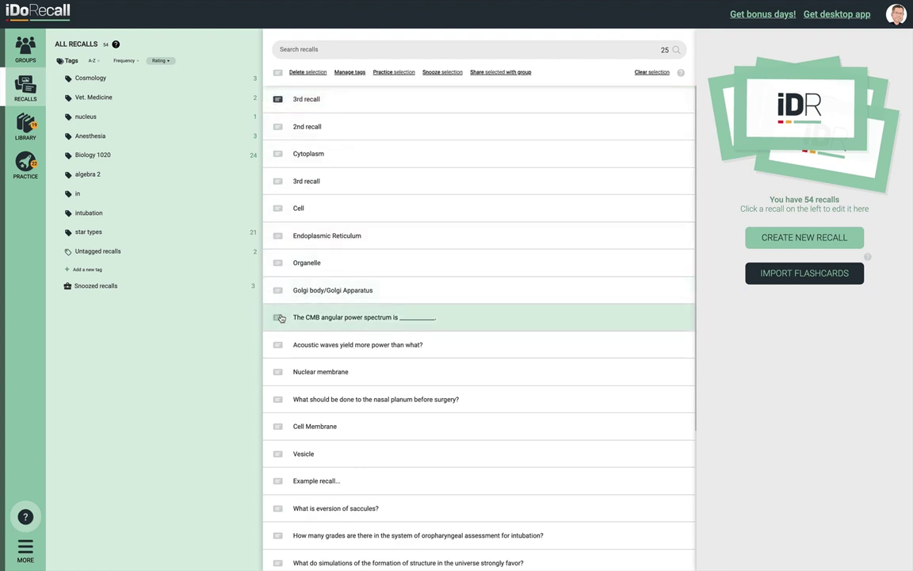
left_click(279, 317, "shift")
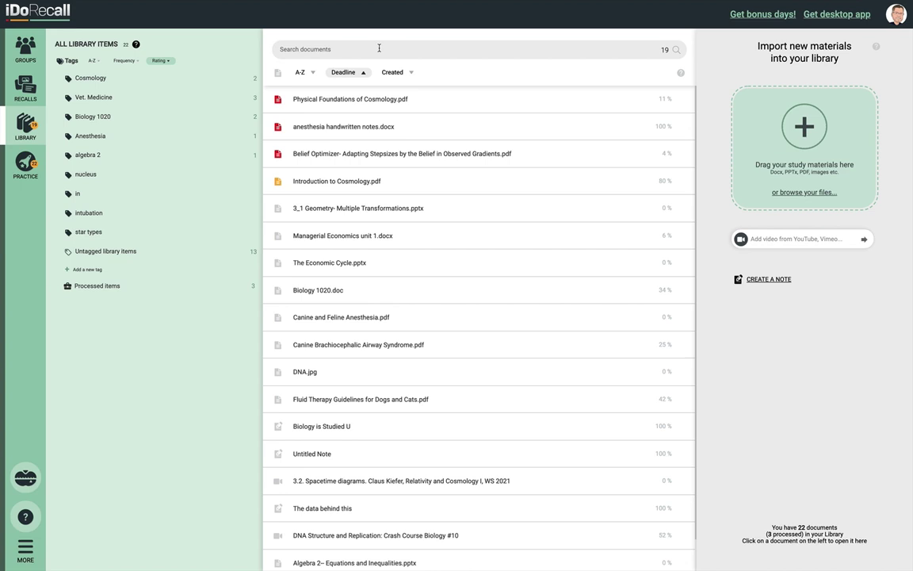
Step: Filter the library documents by the Biology 1020 tag and search within them for "dna"
left_click(379, 48)
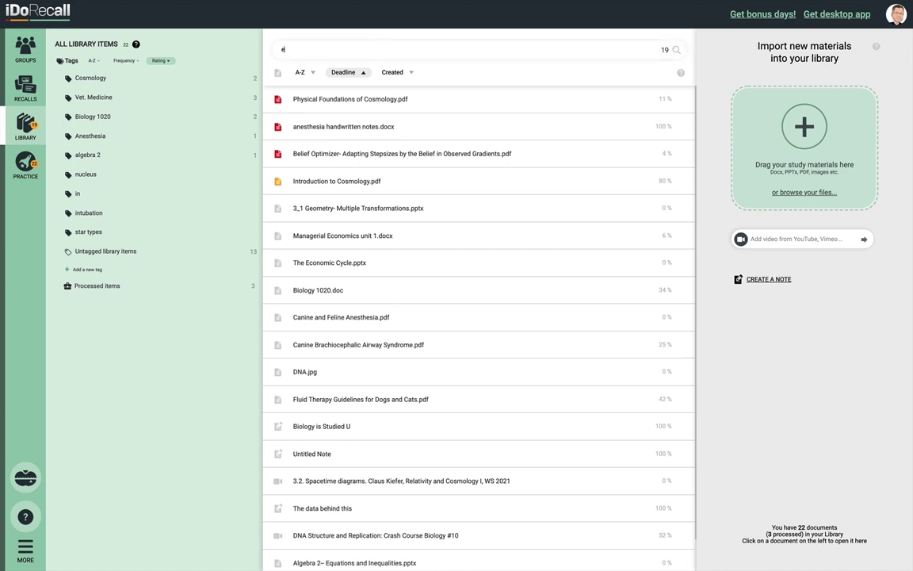
type("bio")
left_click(306, 69)
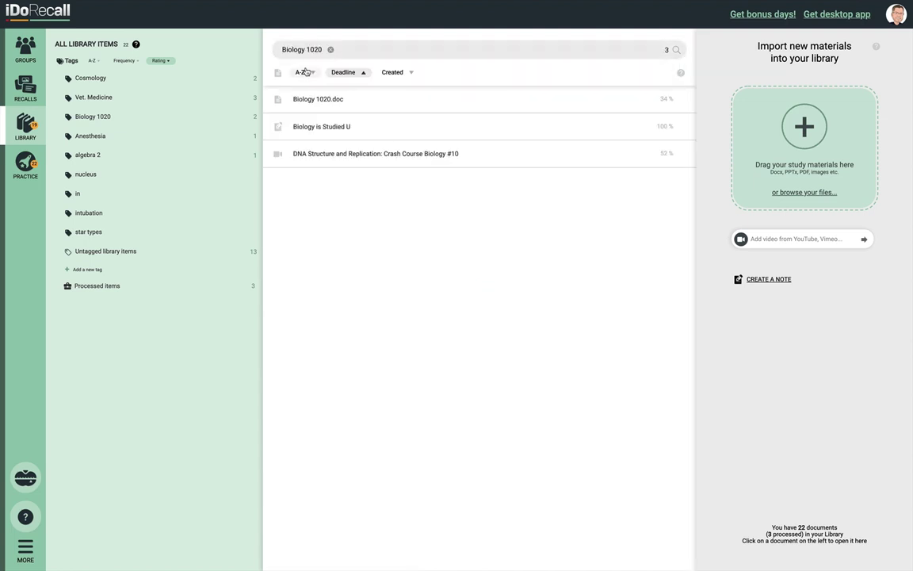
left_click(361, 49)
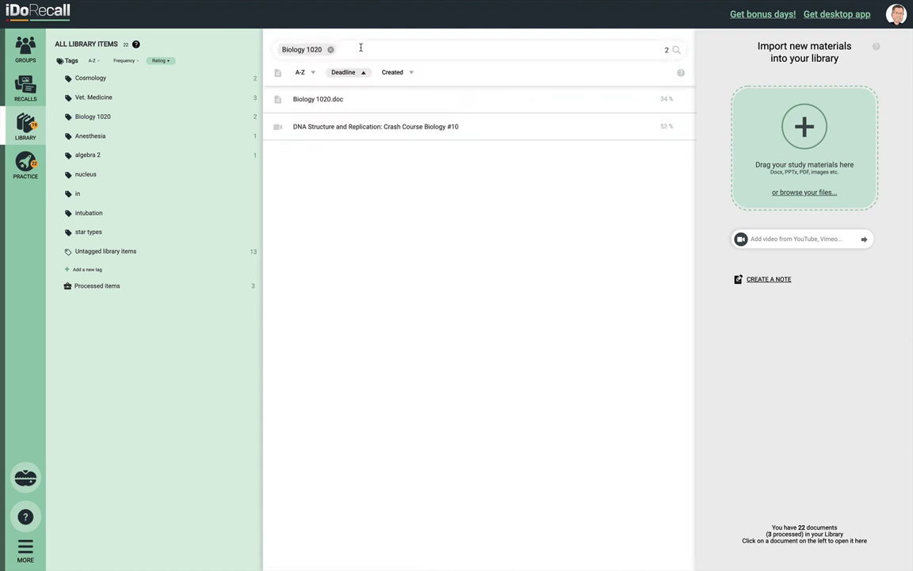
type("dna")
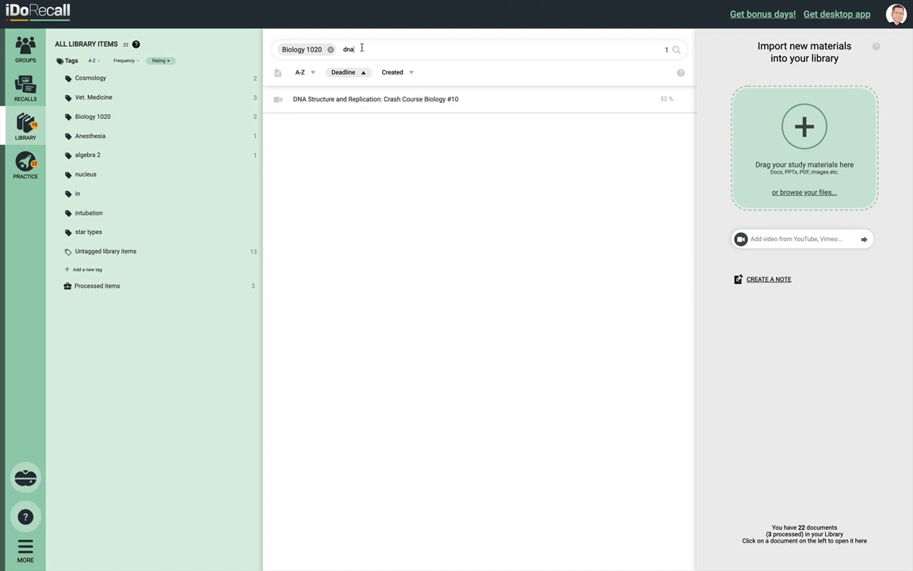
Step: Clear the "dna" search text and remove the Biology 1020 tag filter from the library search
key("BackSpace")
key("BackSpace")
key("BackSpace")
key("BackSpace")
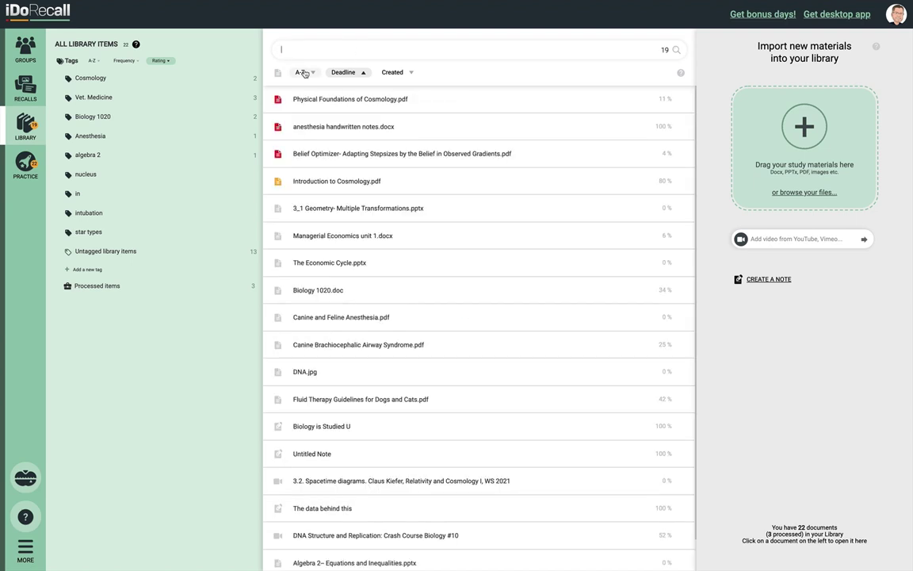
Step: Sort the library documents alphabetically in both directions, then by deadline and by creation date
left_click(304, 73)
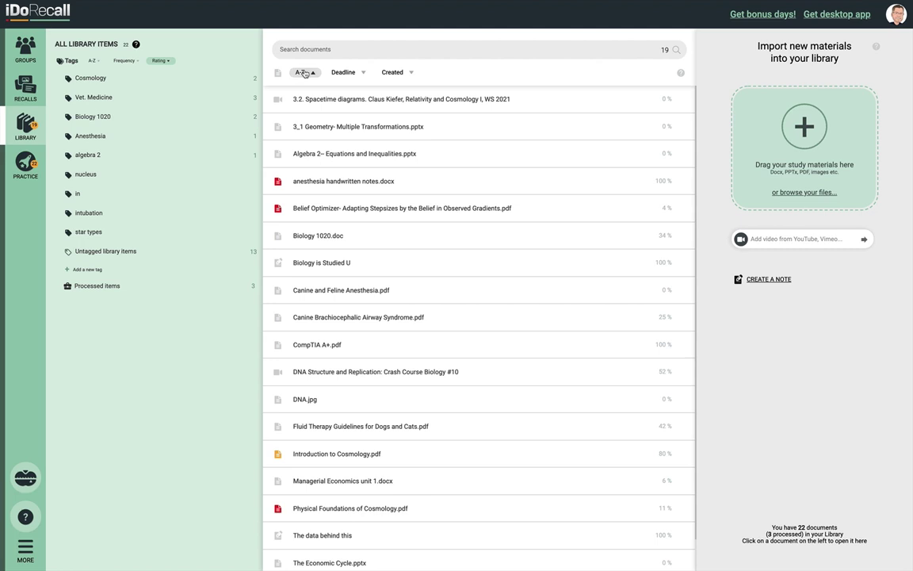
left_click(304, 73)
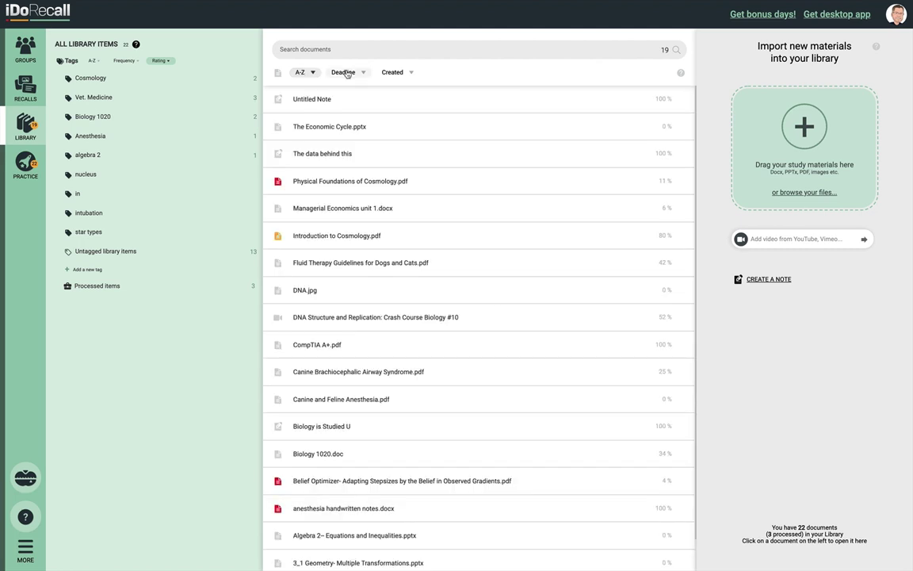
left_click(343, 72)
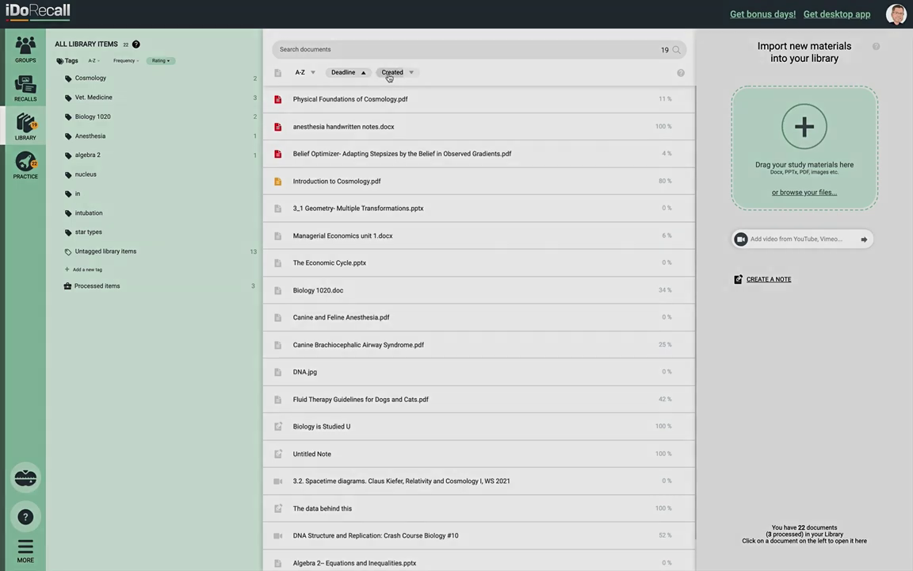
left_click(389, 74)
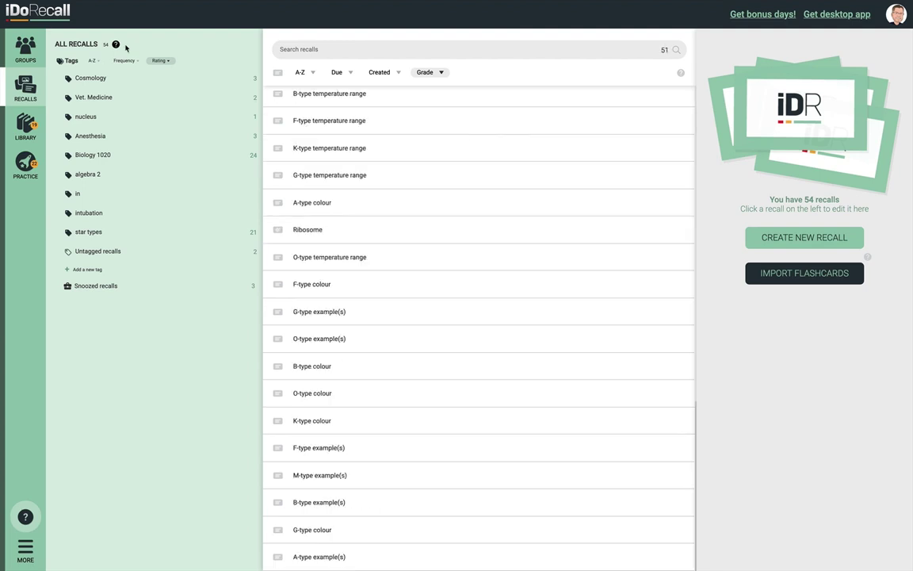
Step: Sort the recall tags alphabetically and by frequency, and finish by sorting them by rating
left_click(115, 44)
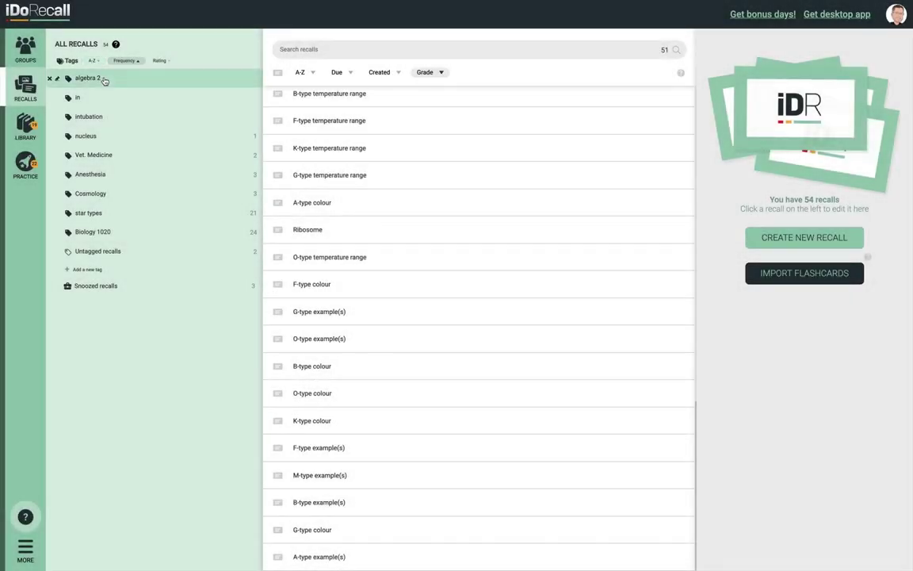
left_click(93, 61)
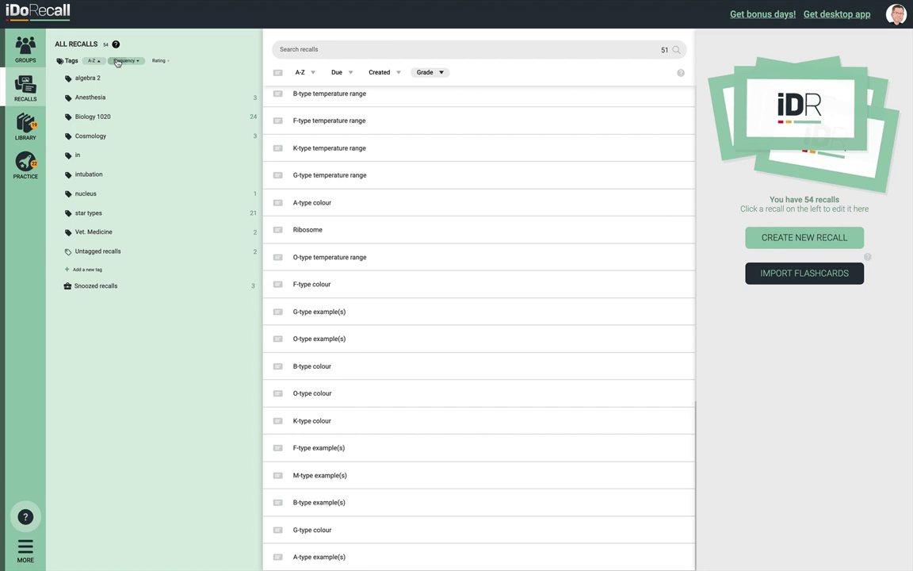
left_click(119, 61)
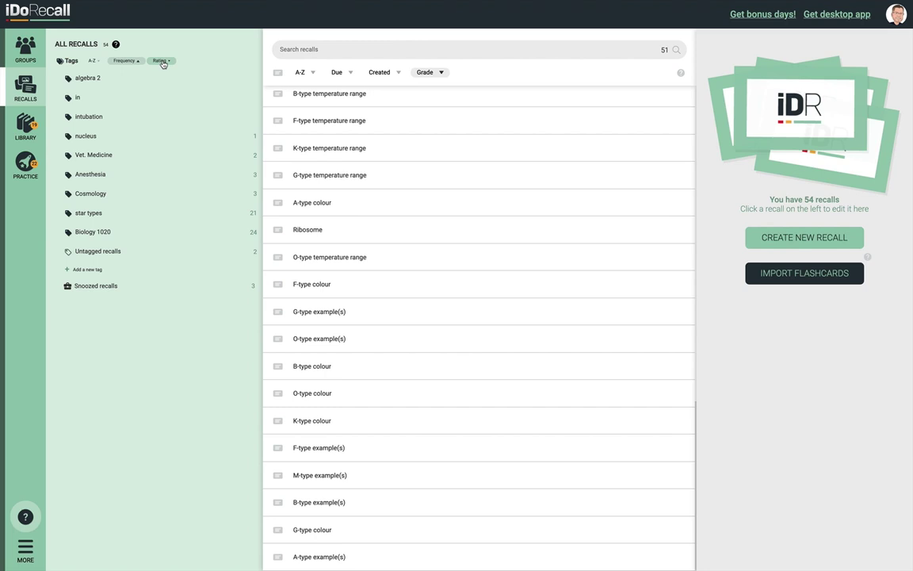
left_click(162, 61)
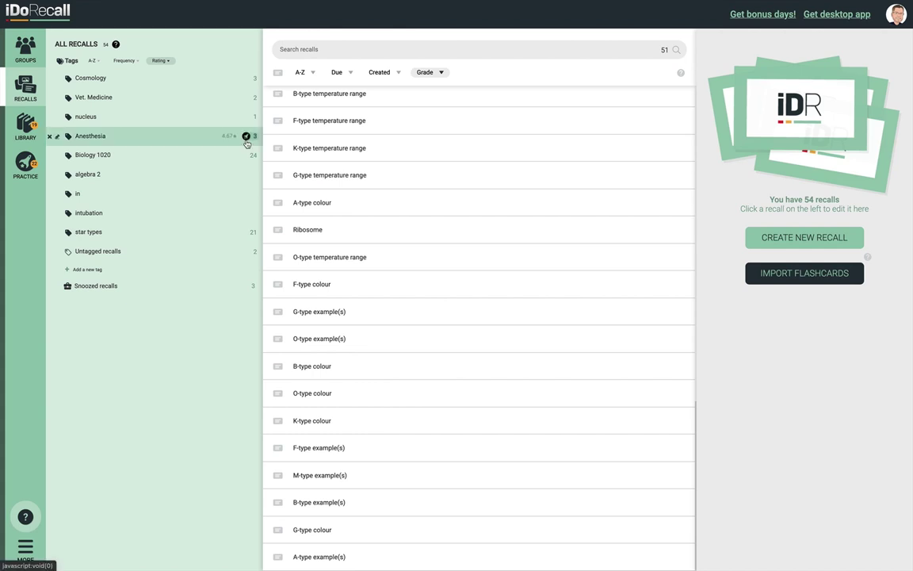
Step: Start practising the recalls tagged Anesthesia, and do the same for those tagged star types
left_click(246, 136)
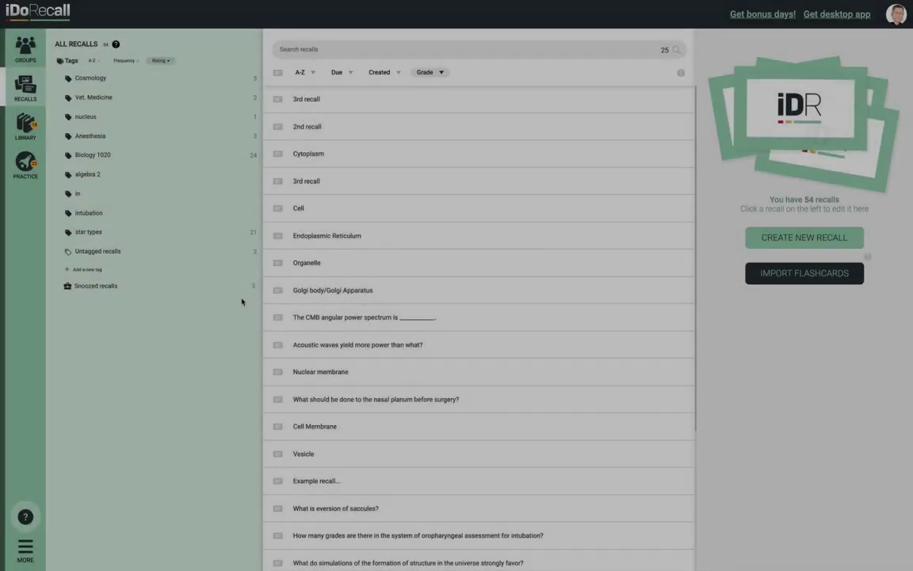
mouse_move(239, 235)
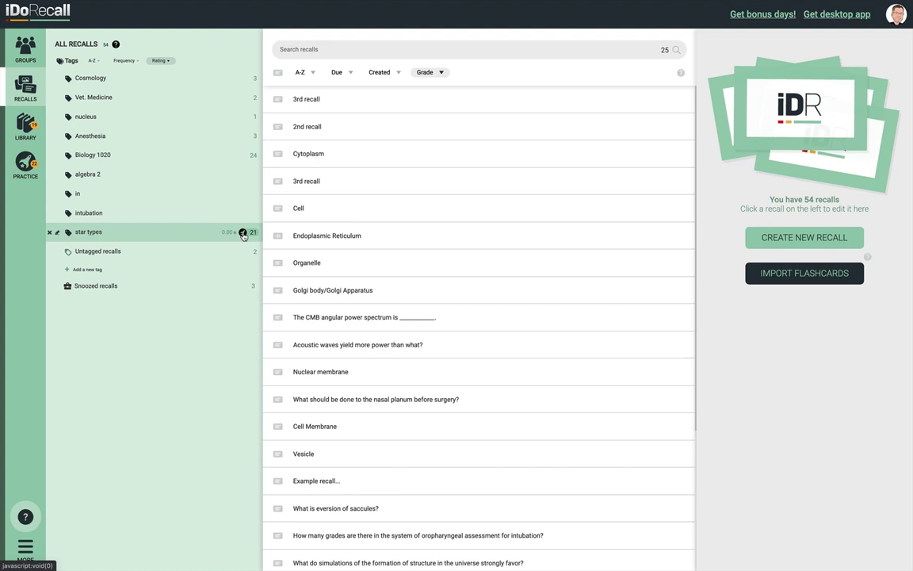
left_click(244, 235)
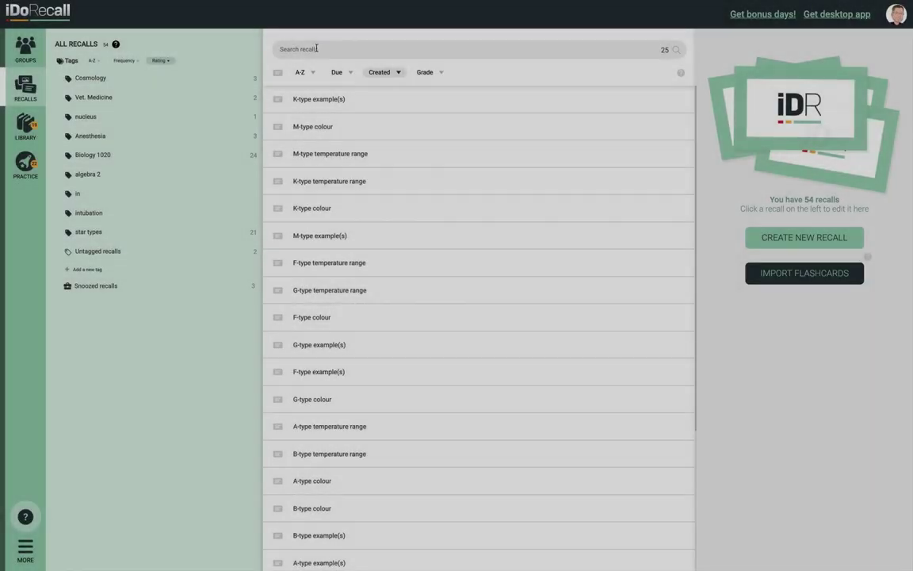
Step: Find the Anesthesia tag by searching "an" and filter by it, remove the filter, and reapply it from the tag list
left_click(310, 49)
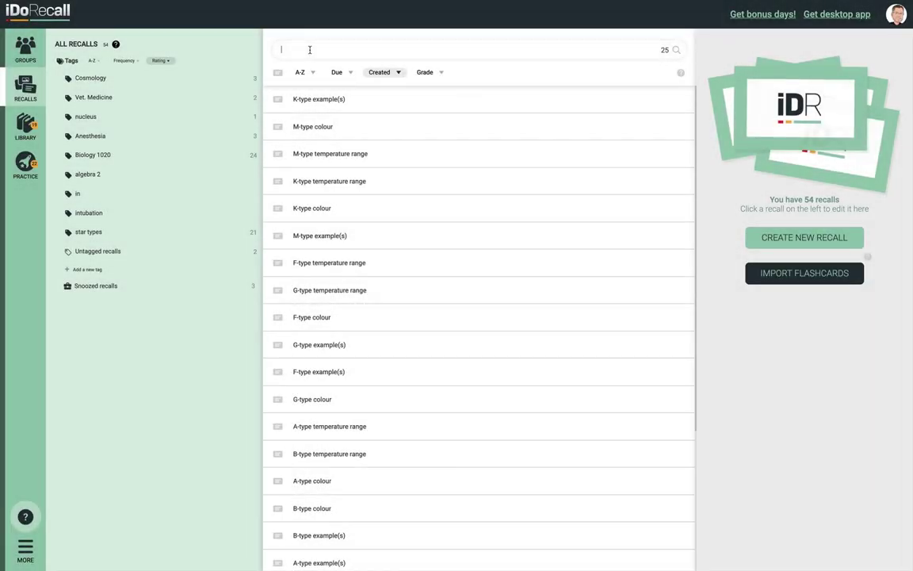
type("an")
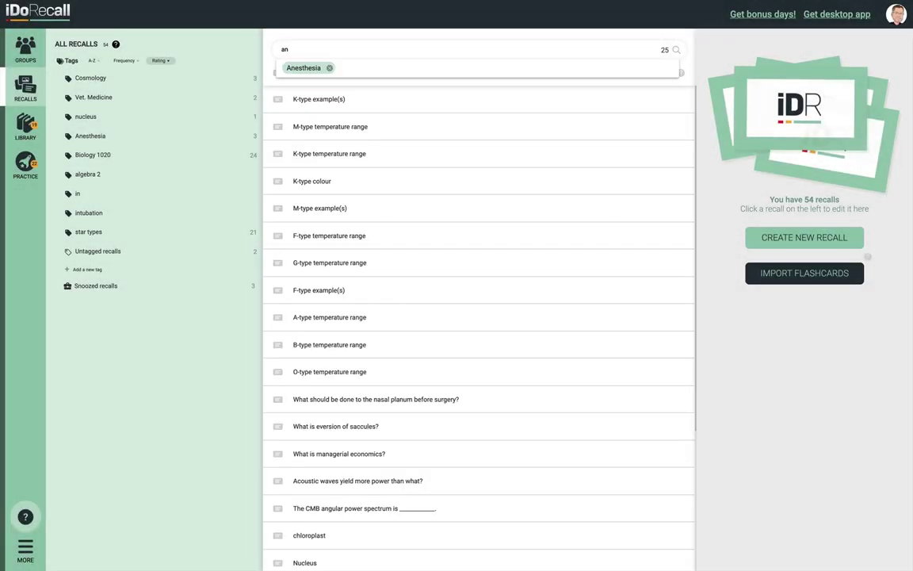
left_click(310, 68)
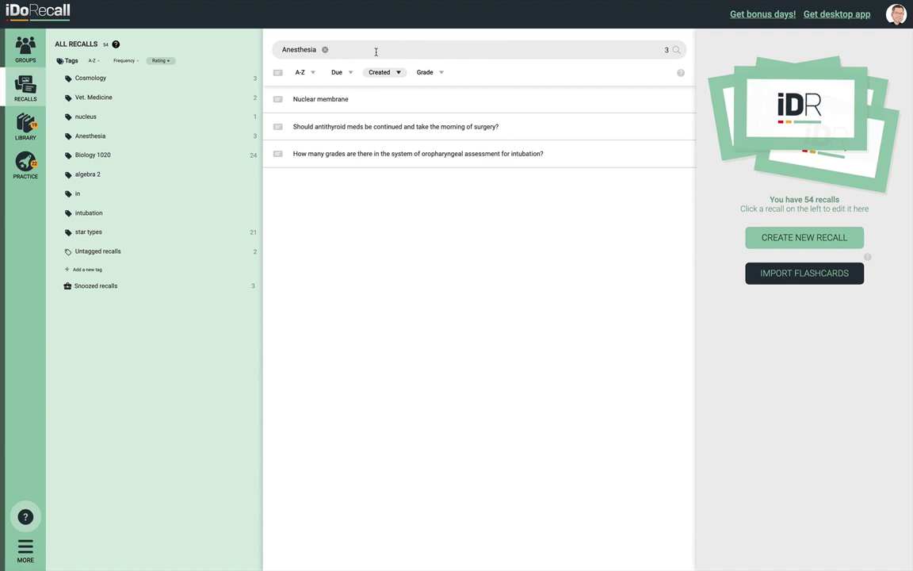
left_click(325, 50)
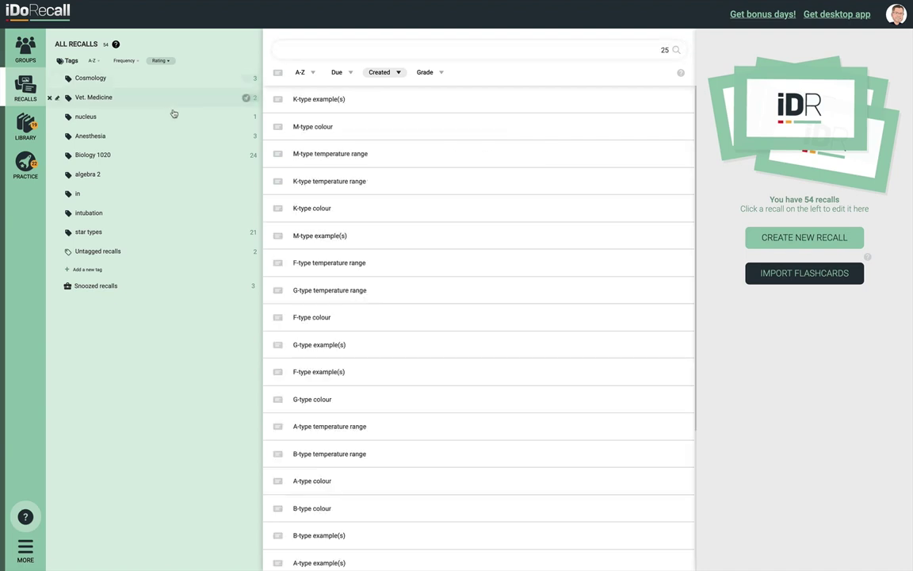
left_click(116, 137)
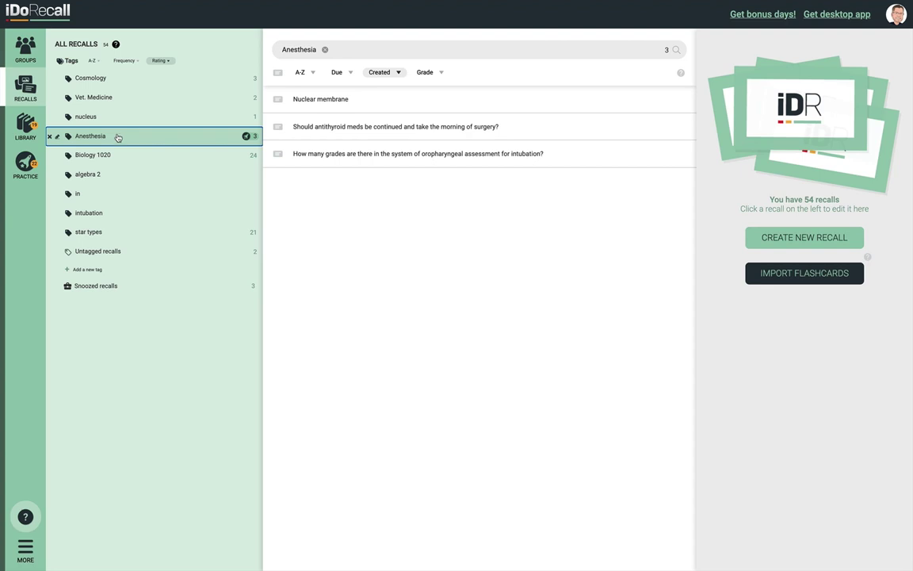
Step: Filter the recalls by Biology 1020 and search within them for "rib", then show the untagged recalls
left_click(106, 157)
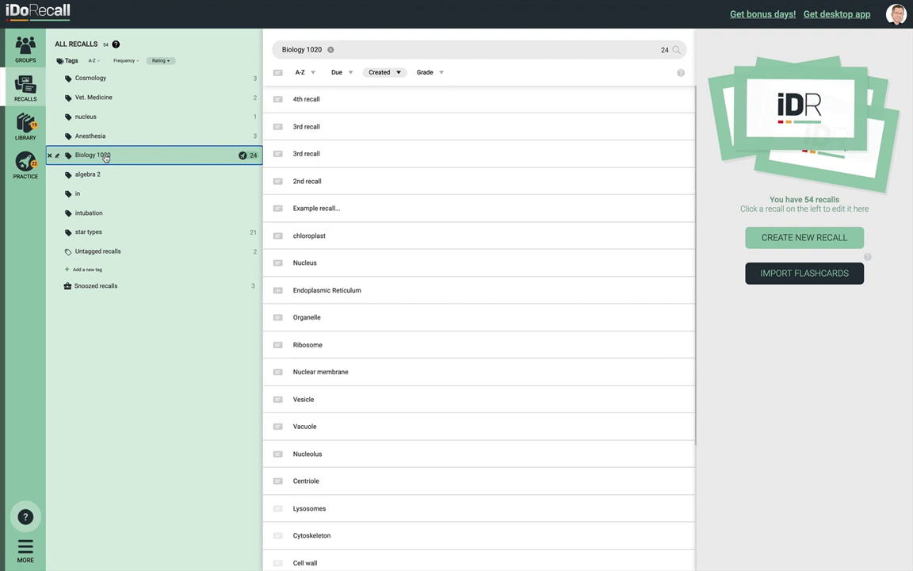
left_click(348, 49)
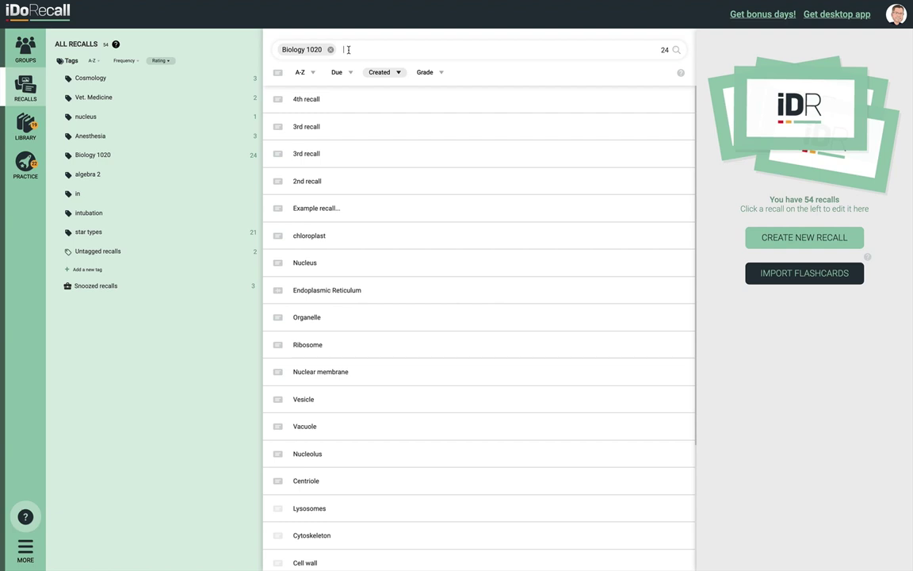
type("rib")
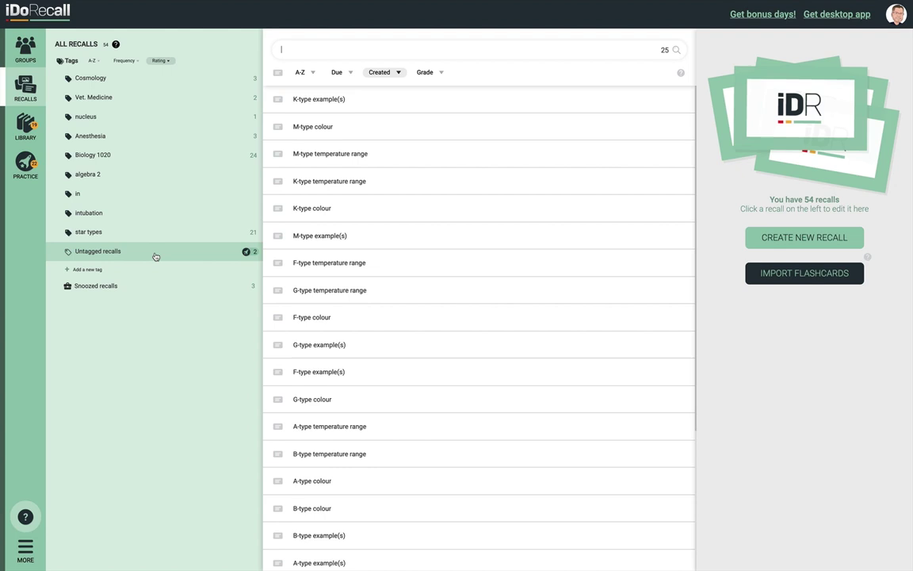
left_click(156, 254)
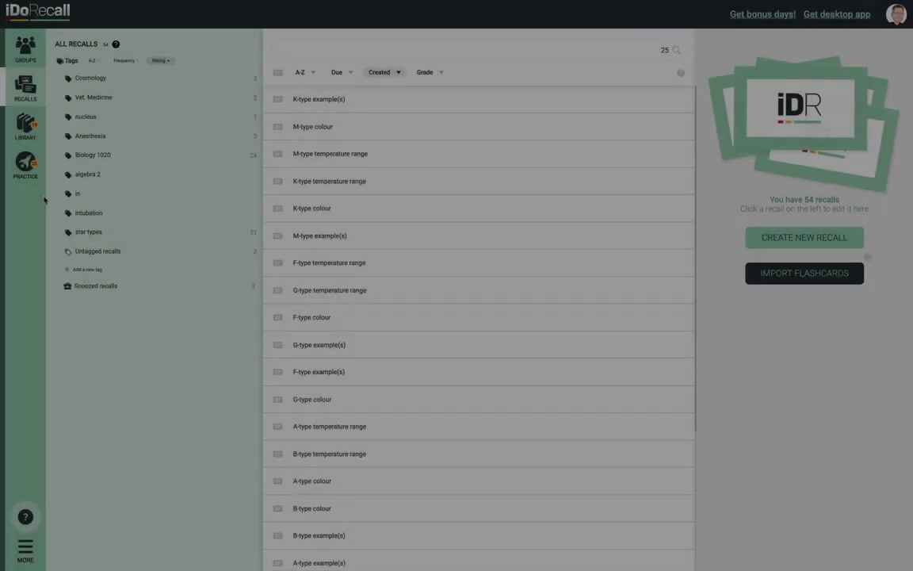
Step: Delete the tag "in" from the tag list
mouse_move(19, 204)
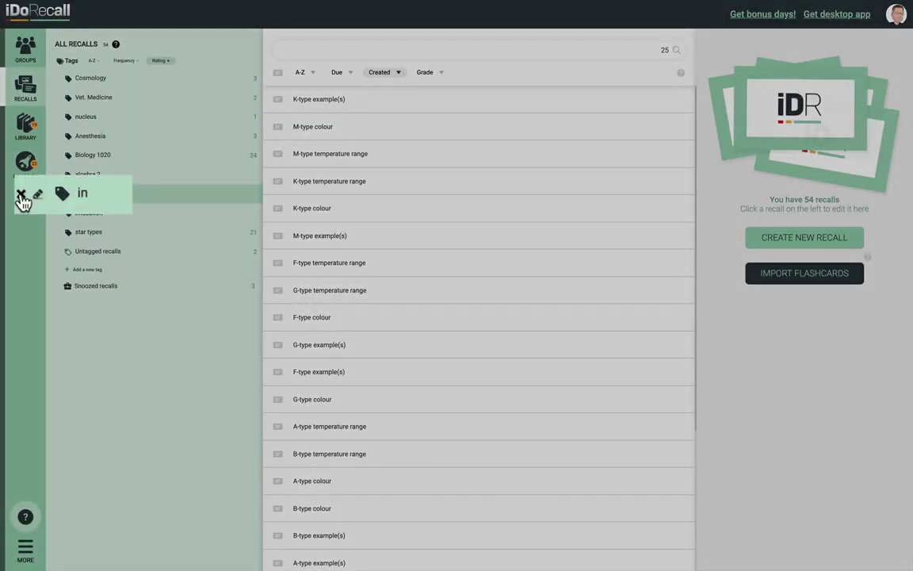
left_click(22, 195)
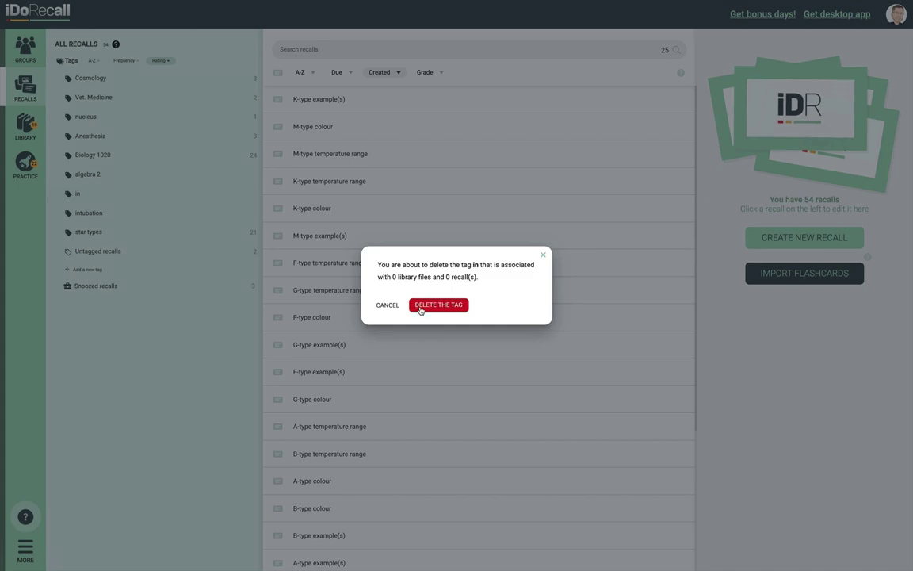
left_click(439, 305)
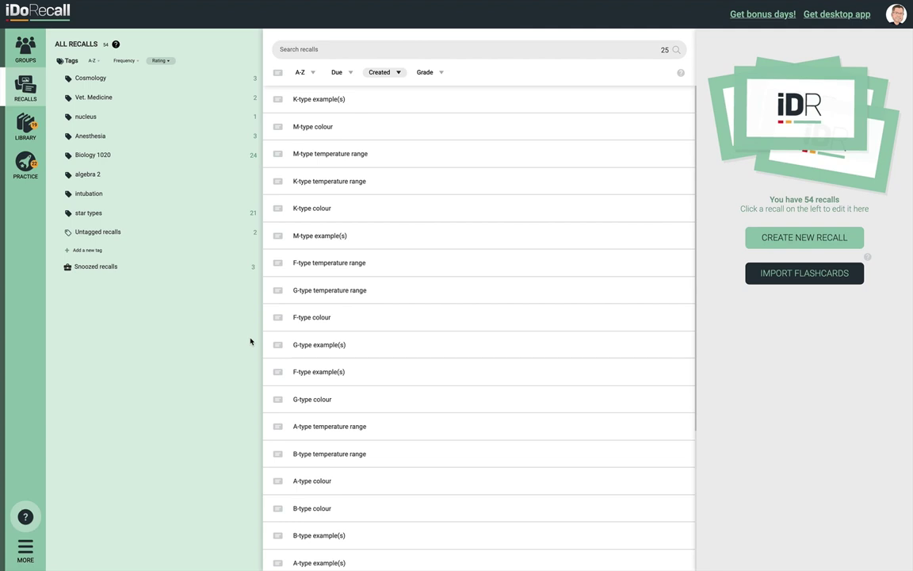
Step: Rename the tag "algebra 2" as "Algebra 2" in the recall tag list
mouse_move(57, 178)
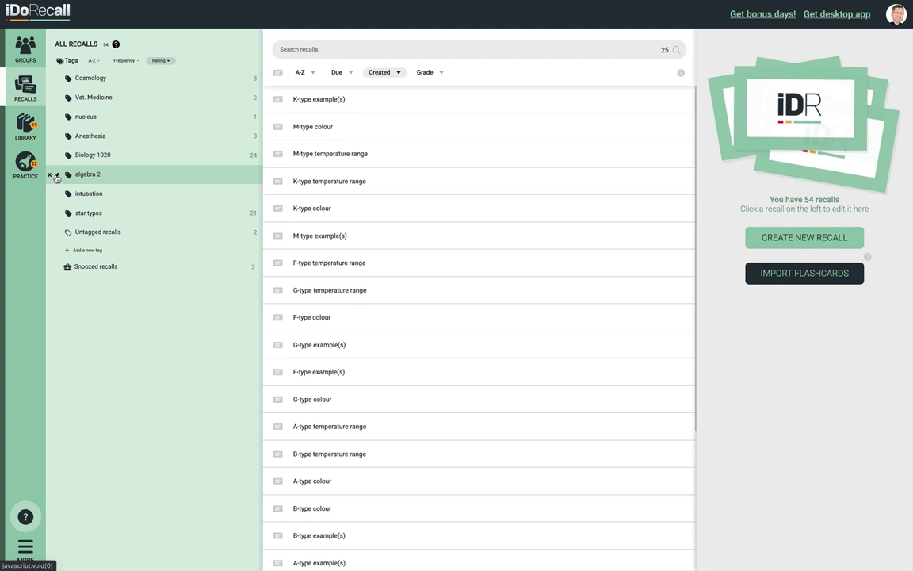
left_click(56, 177)
left_click(391, 283)
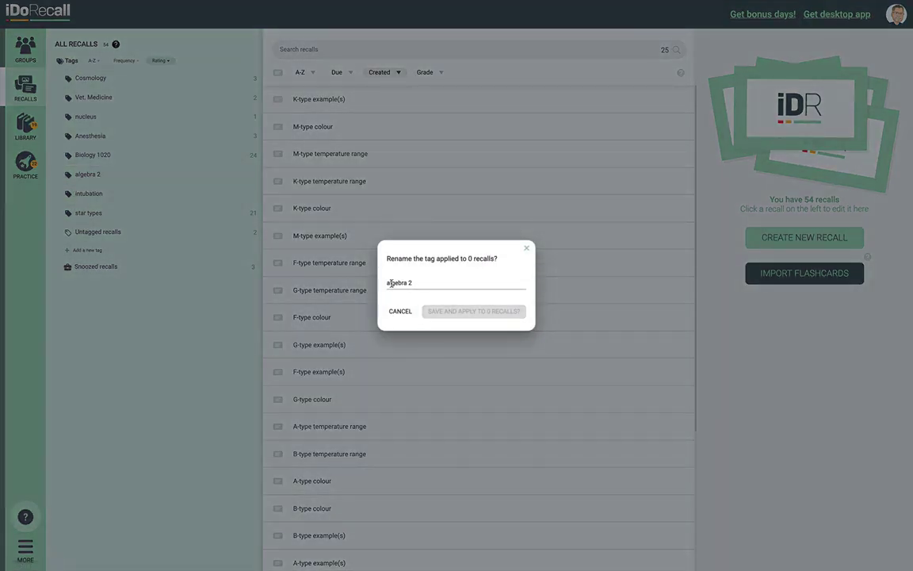
key("BackSpace")
type("A")
key("Return")
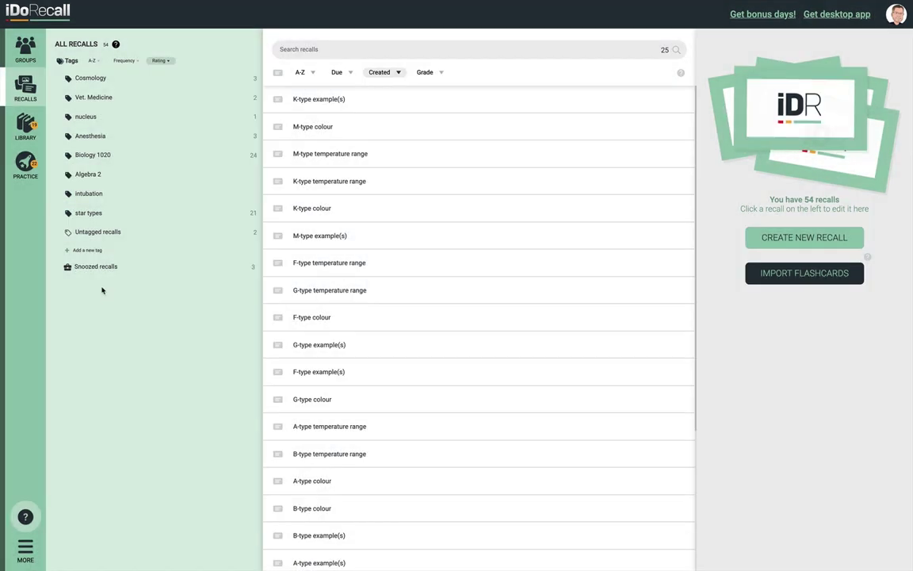
Step: Add a new recall tag named "dogs"
left_click(88, 251)
type("dogs")
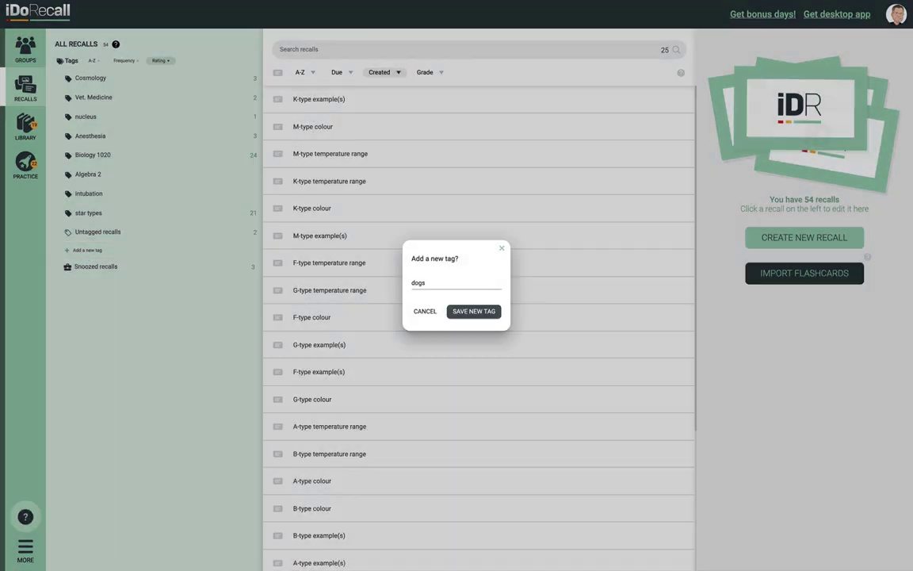
key("Return")
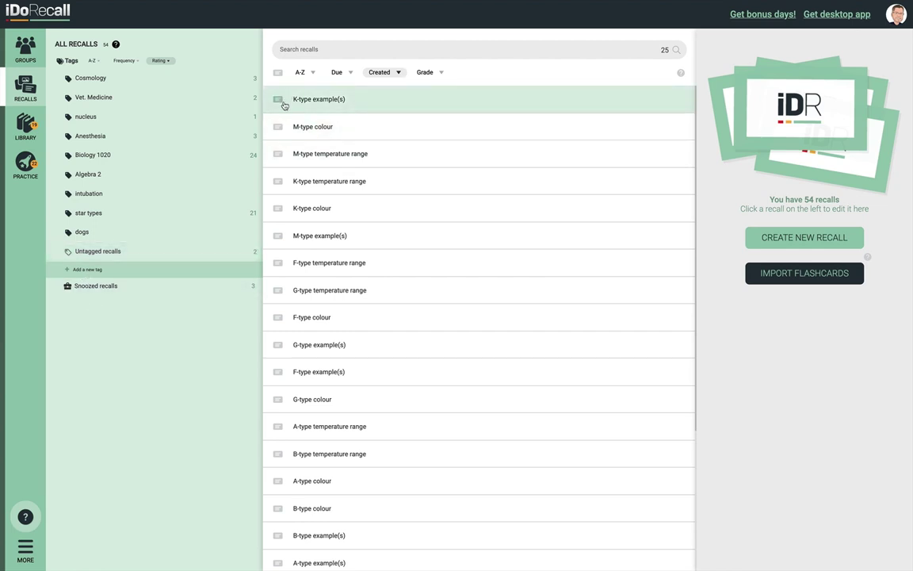
Step: Assign the dogs tag to the K-type example(s) recall, and to the four recalls from M-type colour through K-type colour as a group
left_click_drag(280, 102, 135, 239)
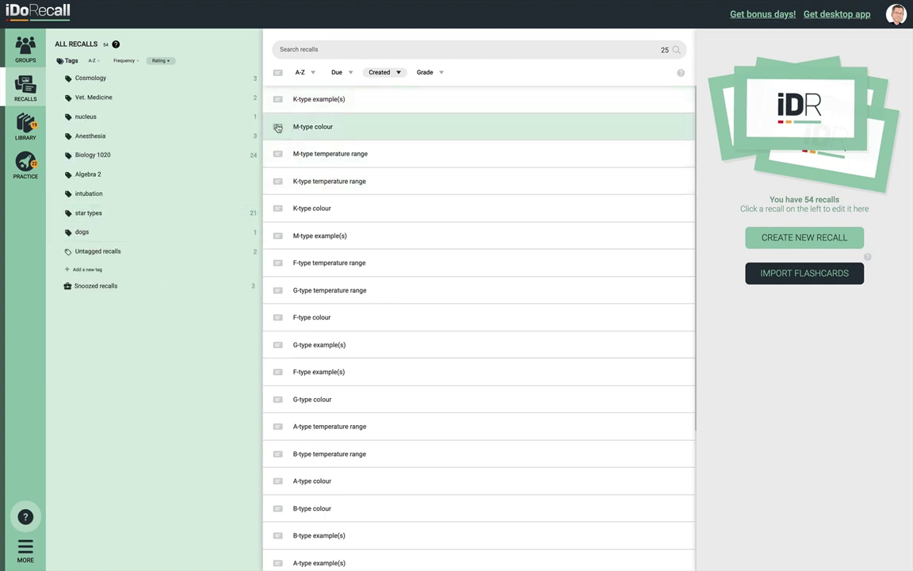
left_click(279, 128)
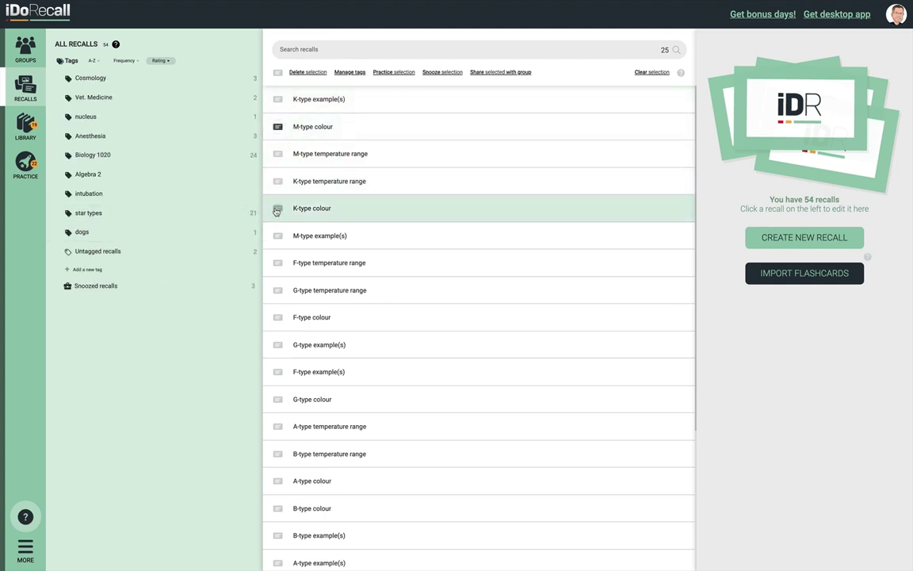
left_click(276, 211, "shift")
left_click_drag(278, 127, 123, 239)
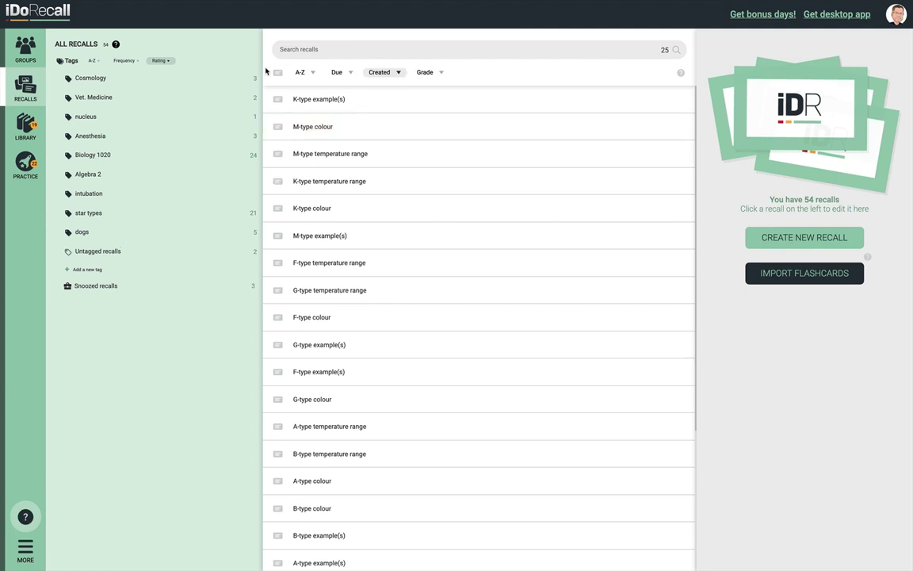
Step: Select K-type example(s), M-type colour, K-type temperature range and F-type temperature range individually, extend the selection to all listed recalls, and clear it
left_click(277, 99)
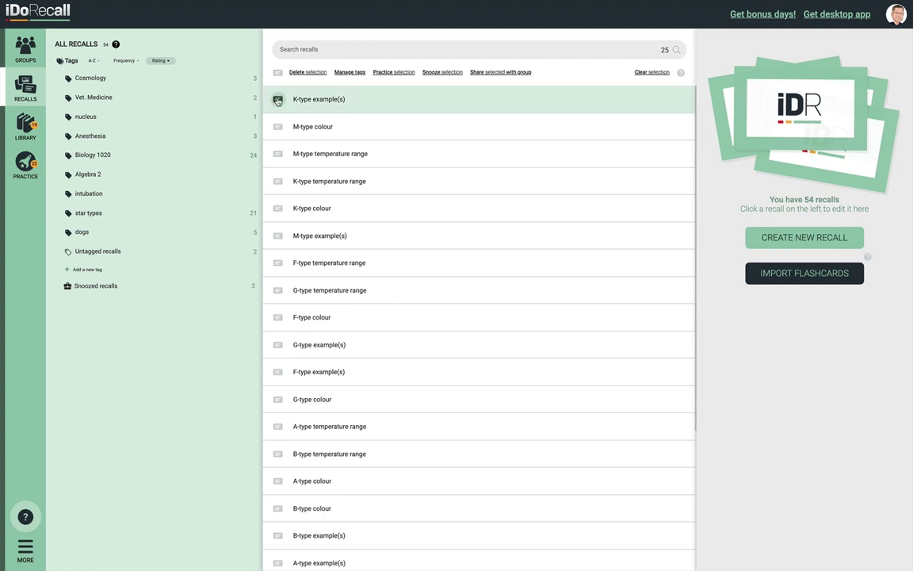
left_click(279, 128)
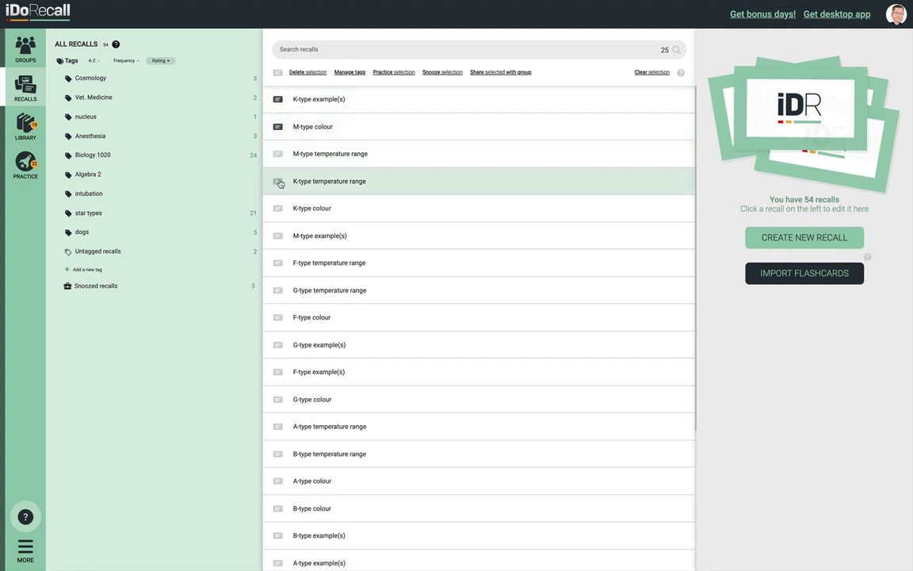
left_click(278, 181)
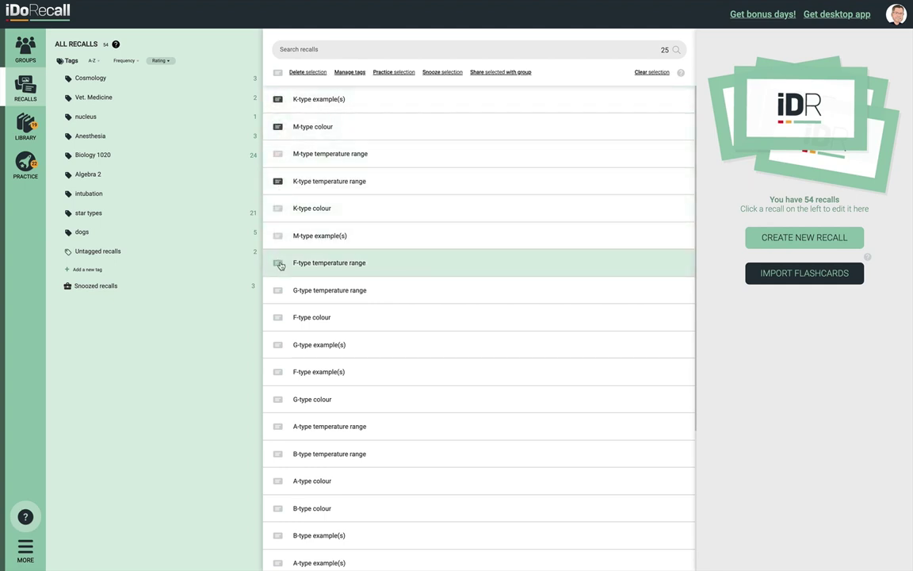
left_click(279, 264)
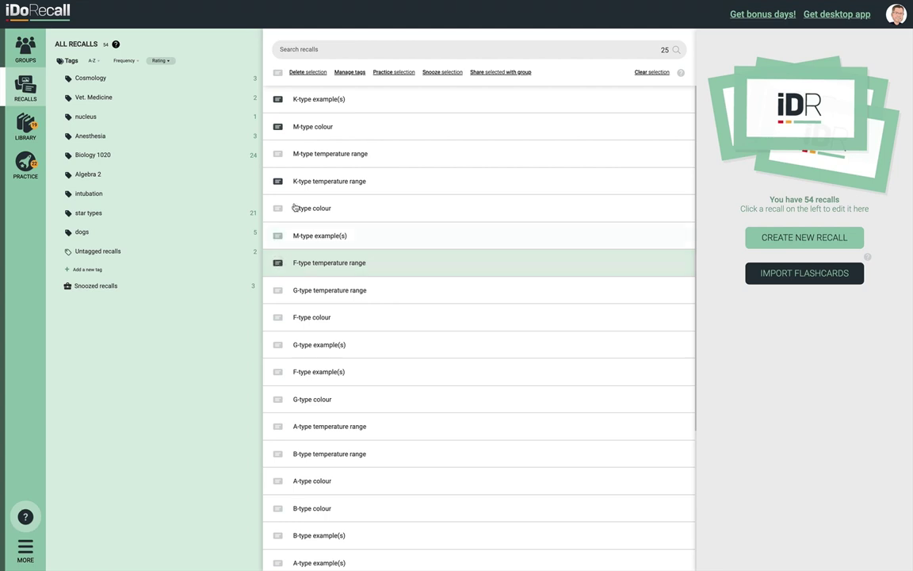
left_click(277, 74)
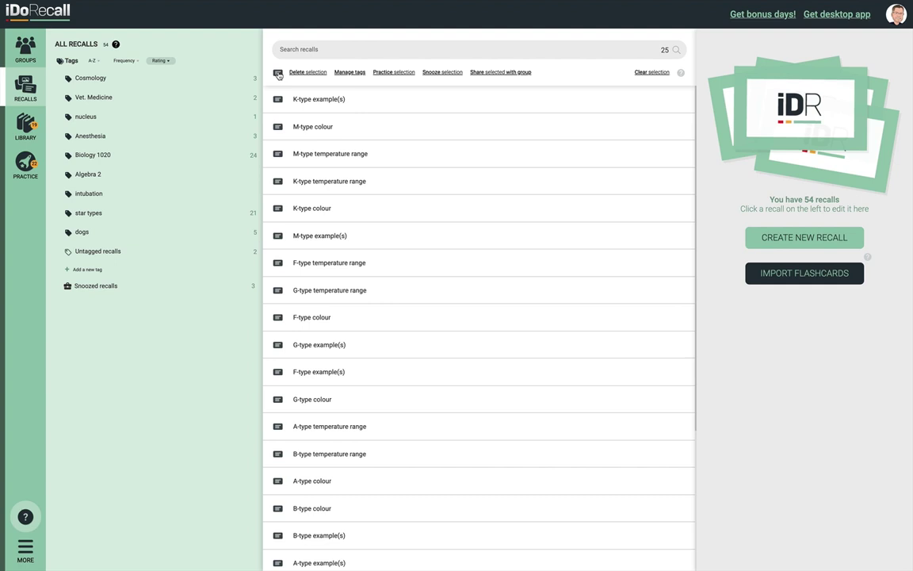
left_click(277, 74)
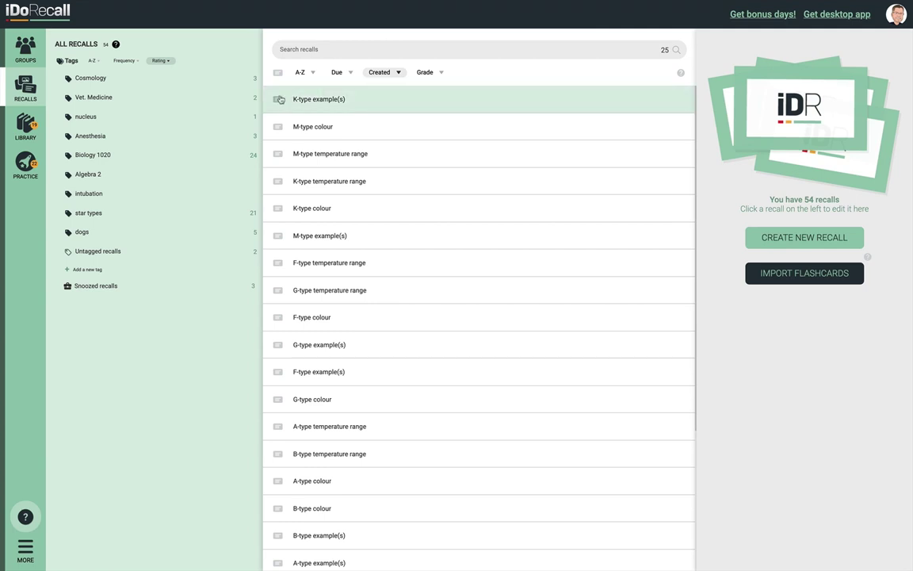
Step: Select the range of recalls from K-type example(s) to K-type colour, and toggle the selection of K-type example(s) alone on and off
left_click(278, 100)
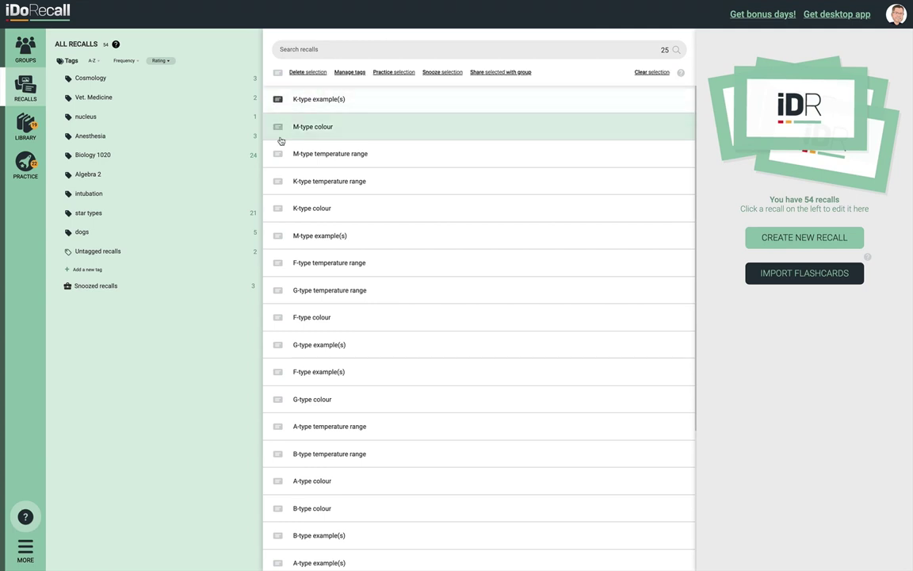
left_click(278, 209, "shift")
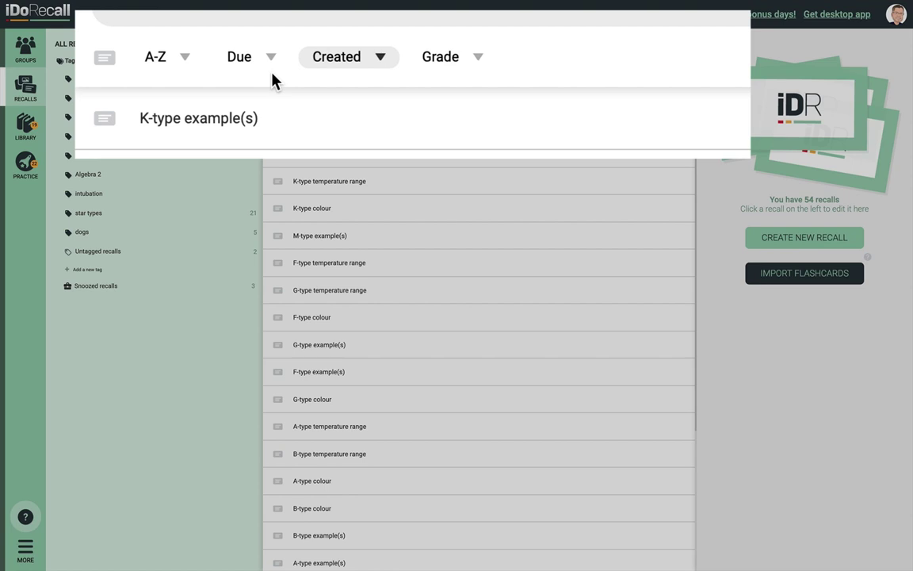
left_click(102, 121)
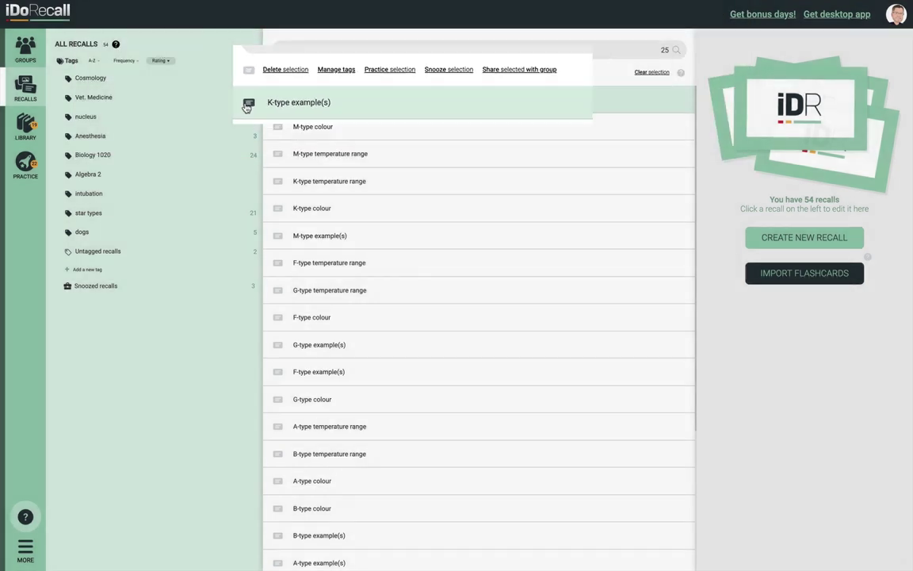
left_click(277, 99)
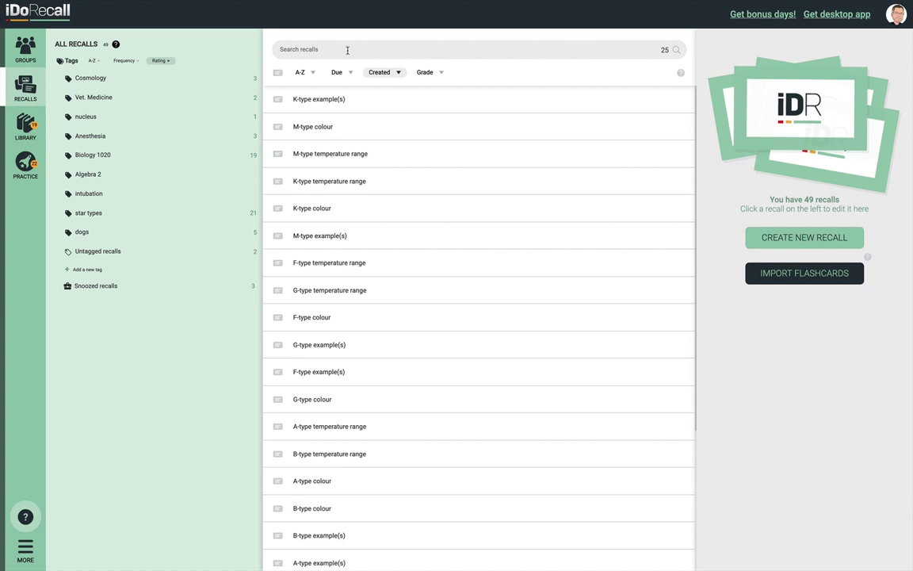
Step: Find the star types tag by searching "st", filter by it, select all matching recalls and start practising them
left_click(347, 50)
type("st")
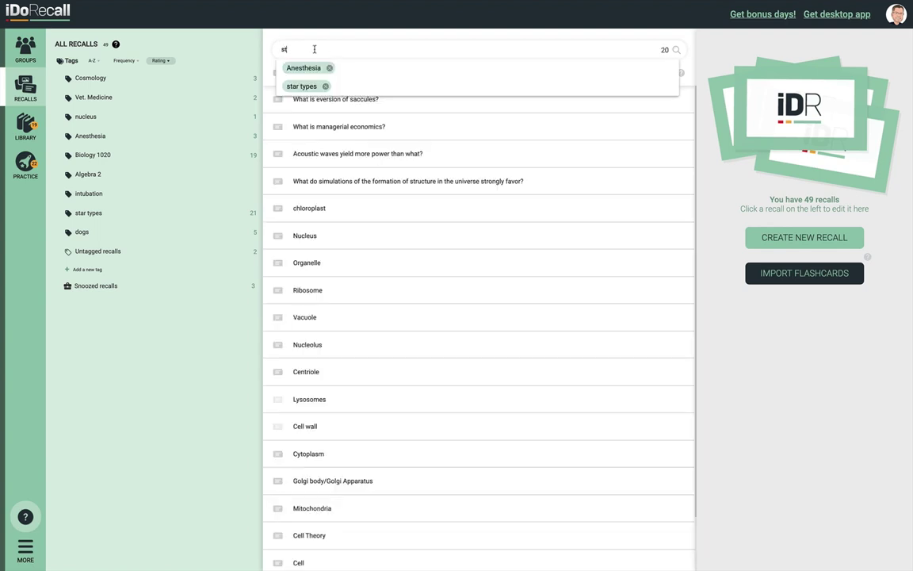
left_click(301, 86)
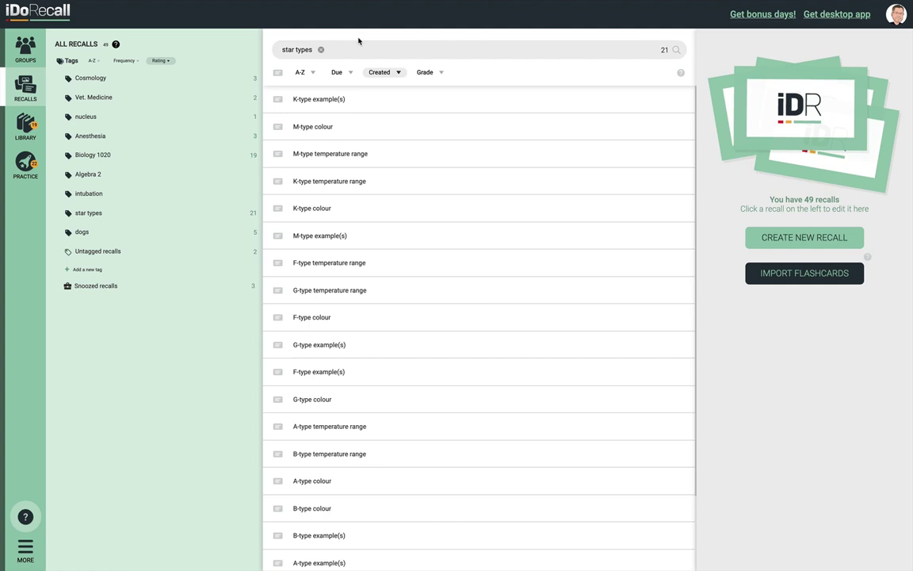
left_click(277, 72)
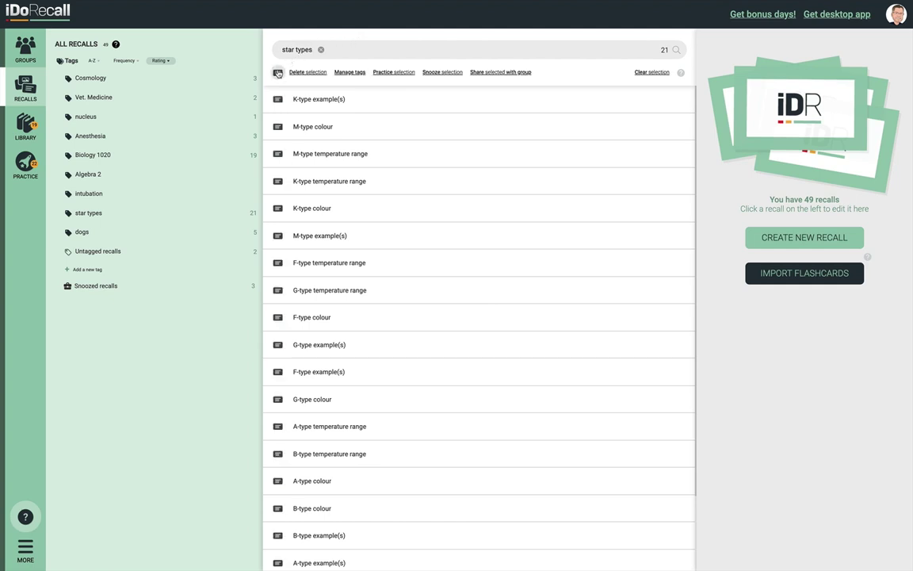
left_click(393, 72)
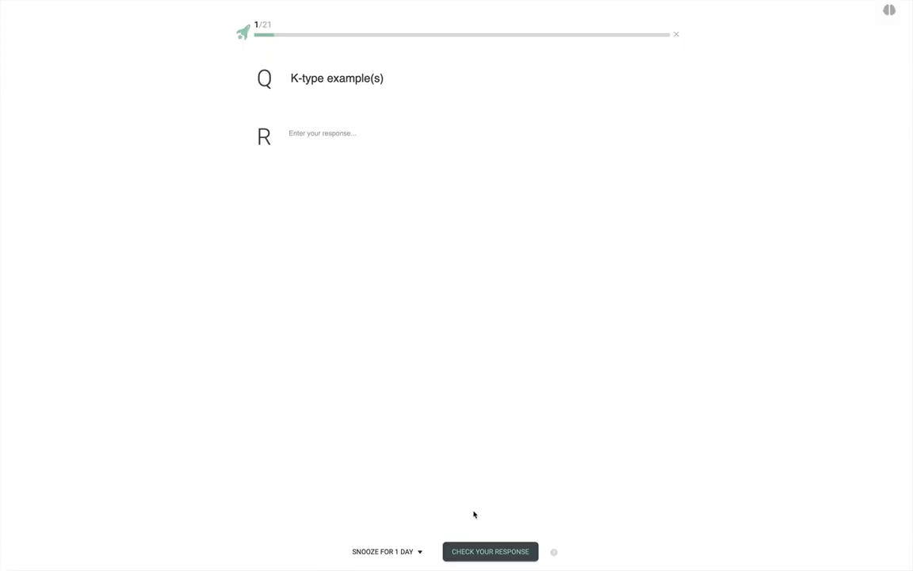
Step: Reveal and grade the K-type example(s) recall with four stars and M-type colour with five, and check the M-type temperature range answer
left_click(479, 550)
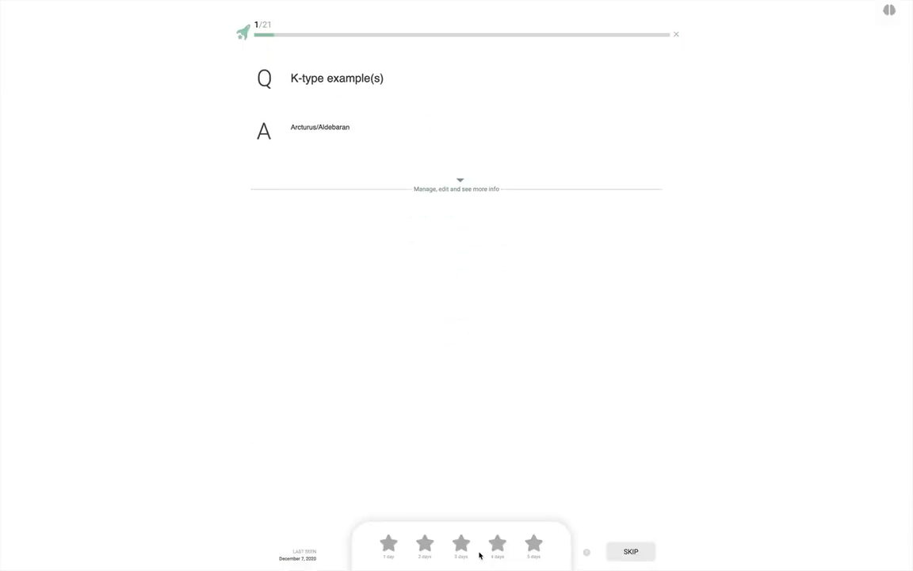
left_click(497, 544)
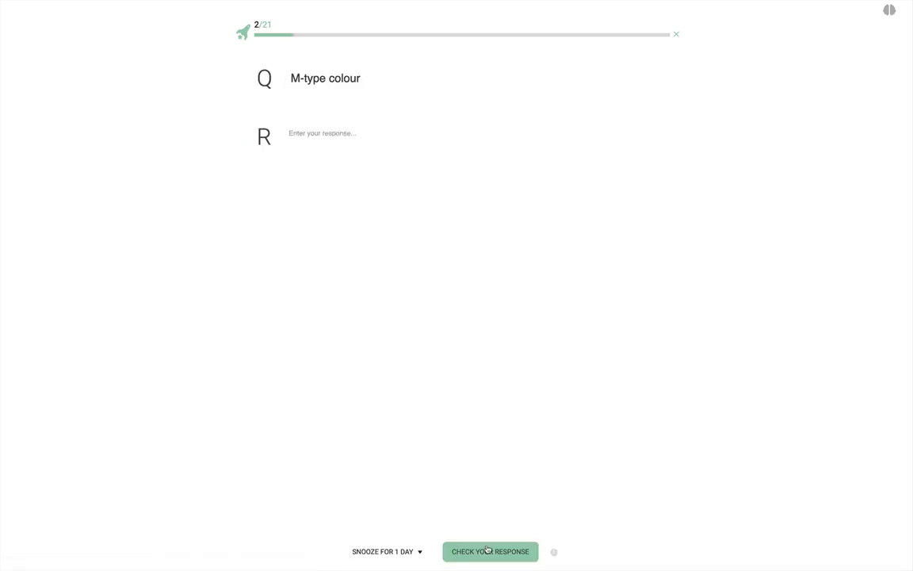
left_click(488, 549)
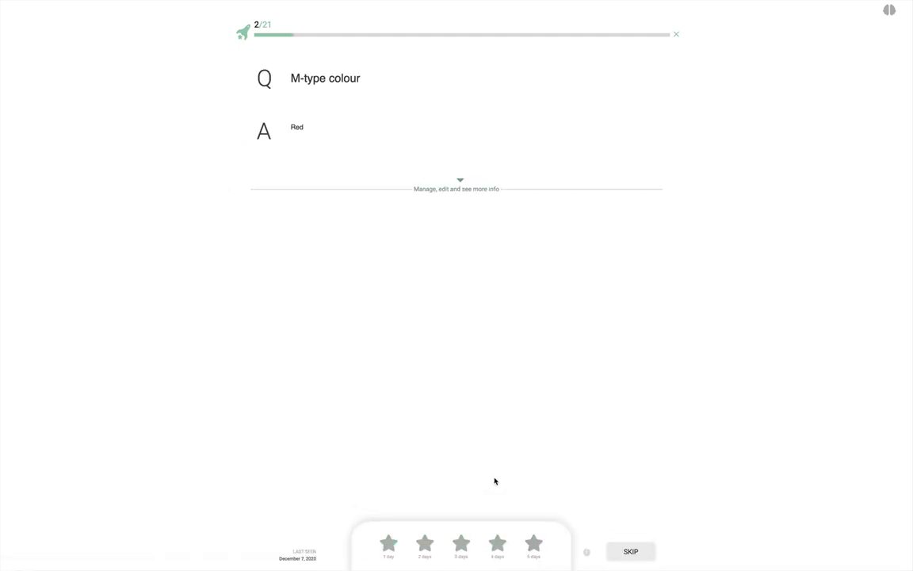
left_click(533, 544)
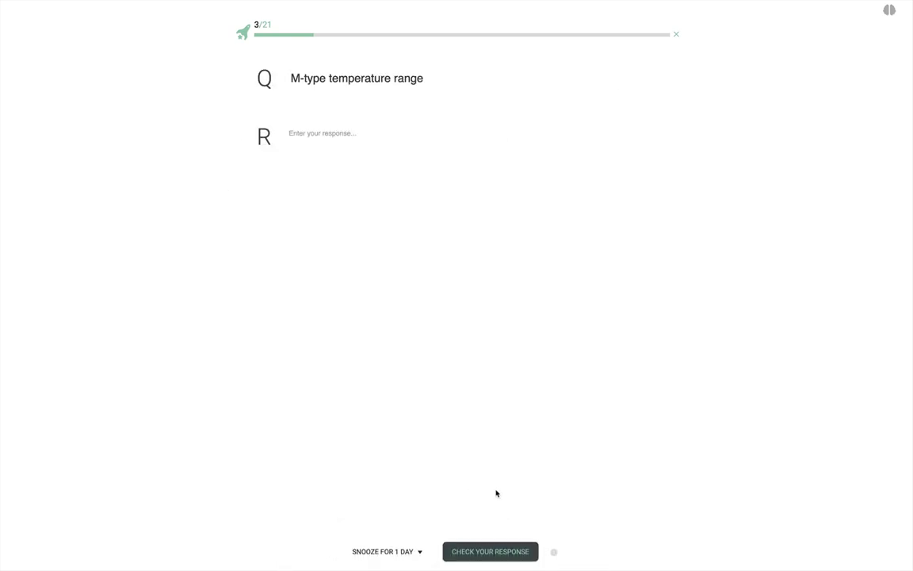
left_click(492, 551)
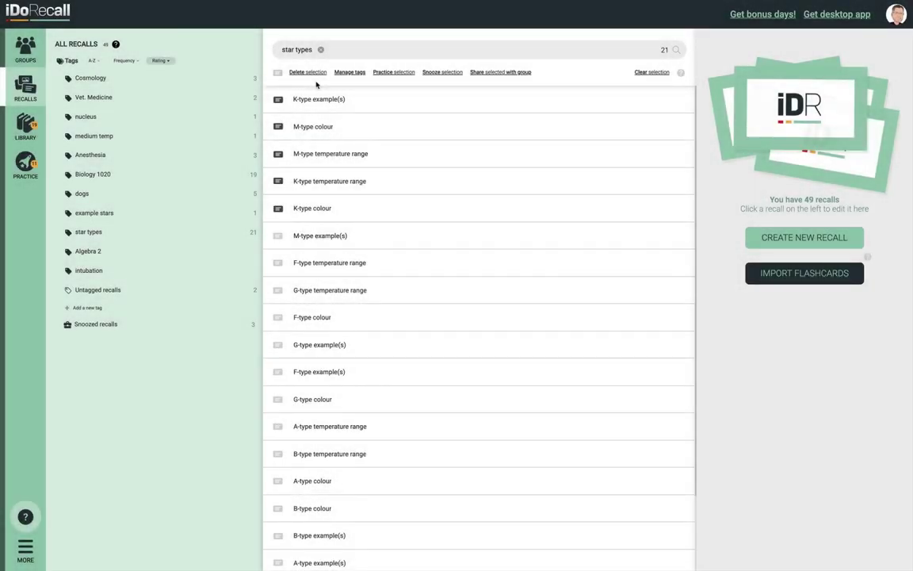
Step: Start deleting the five selected star types recalls and cancel, and try to add the tag "stellar" to the same selection
left_click(310, 72)
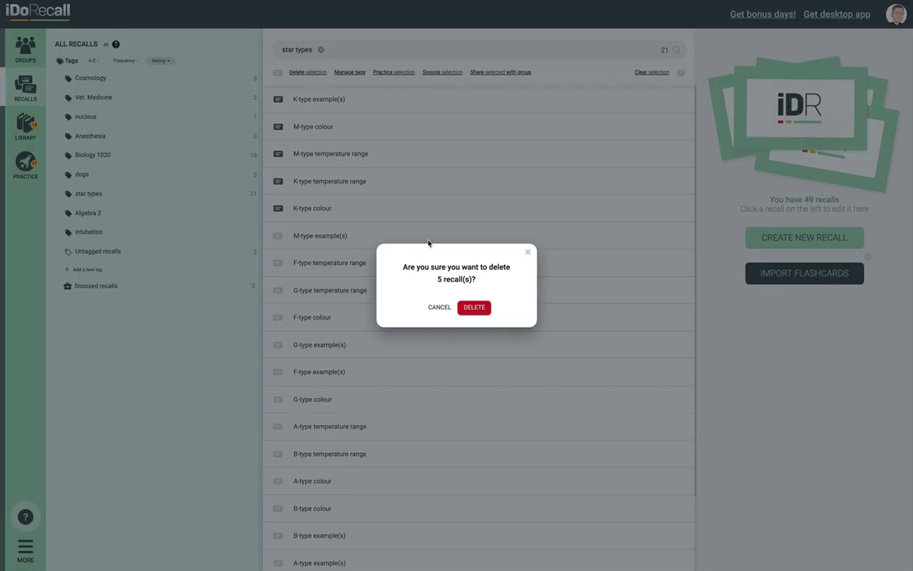
left_click(439, 308)
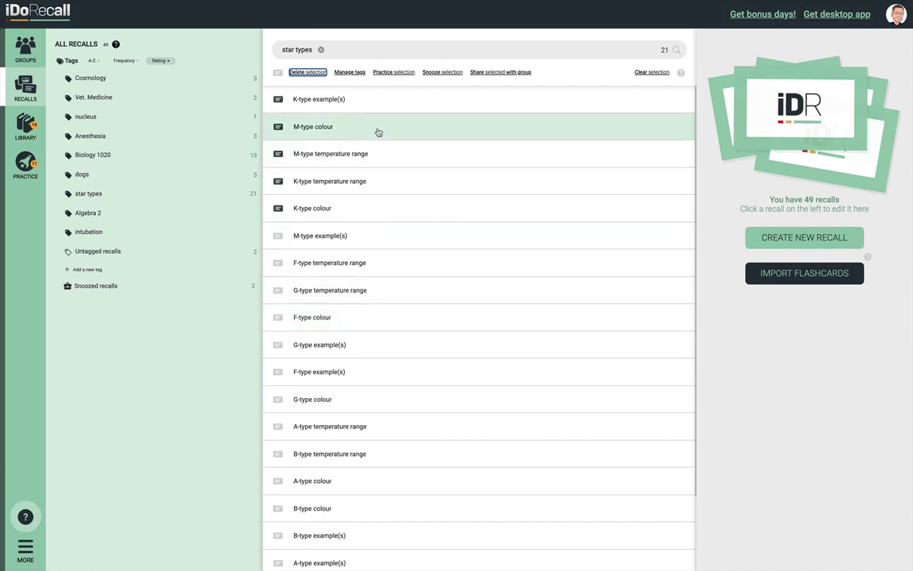
left_click(350, 73)
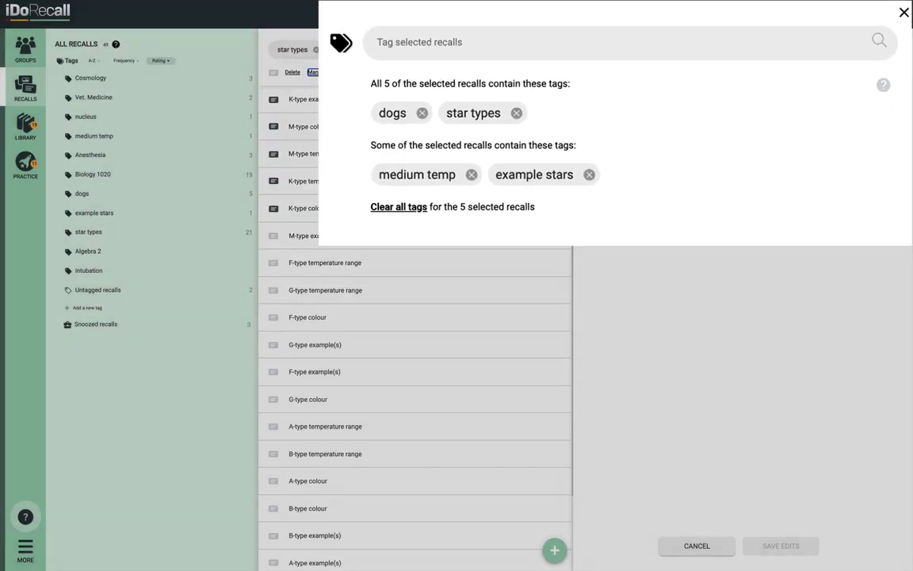
type("stellar")
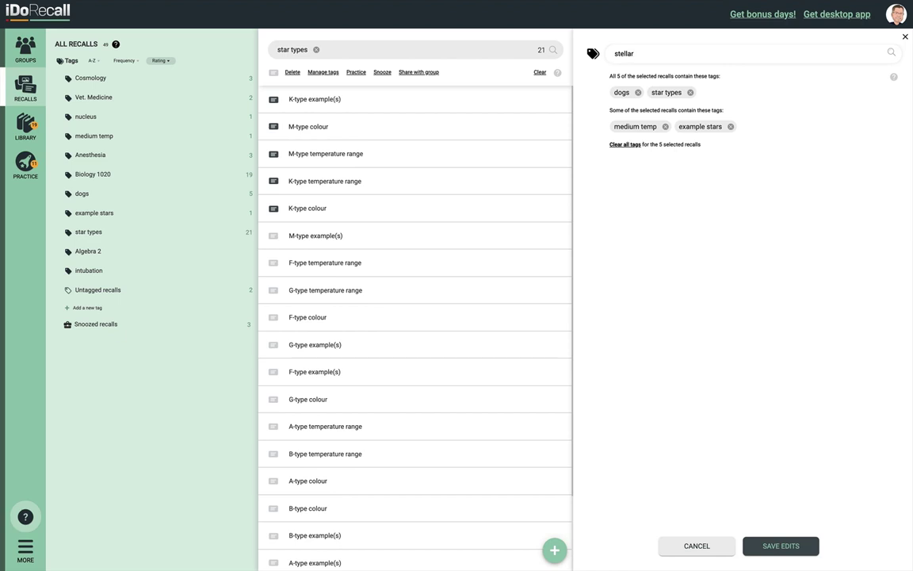
key("Return")
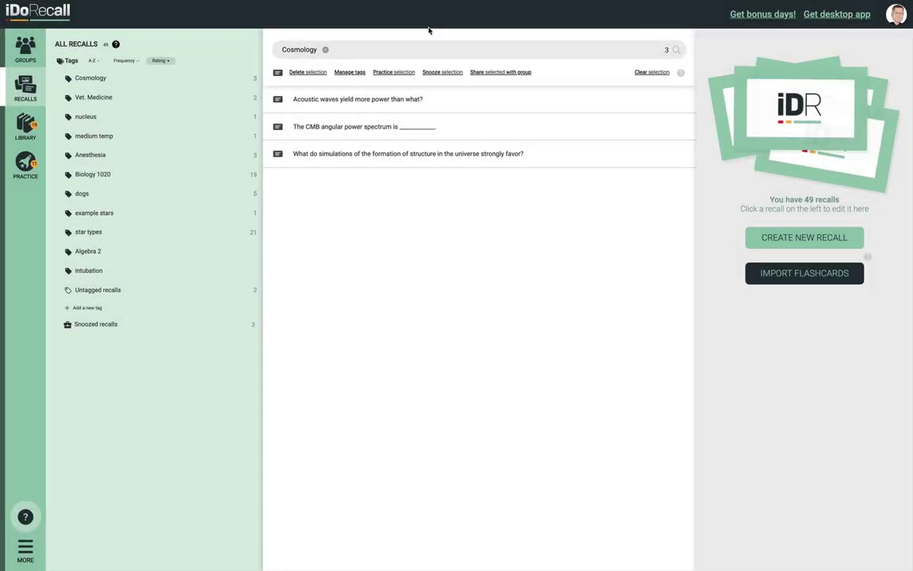
Step: Snooze the three selected Cosmology recalls until 26 December 2020
left_click(442, 72)
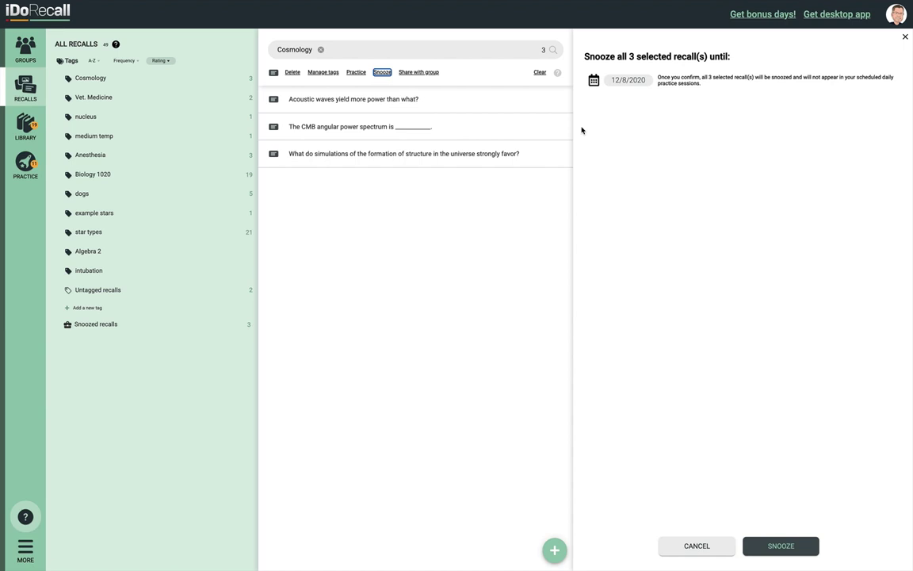
left_click(627, 80)
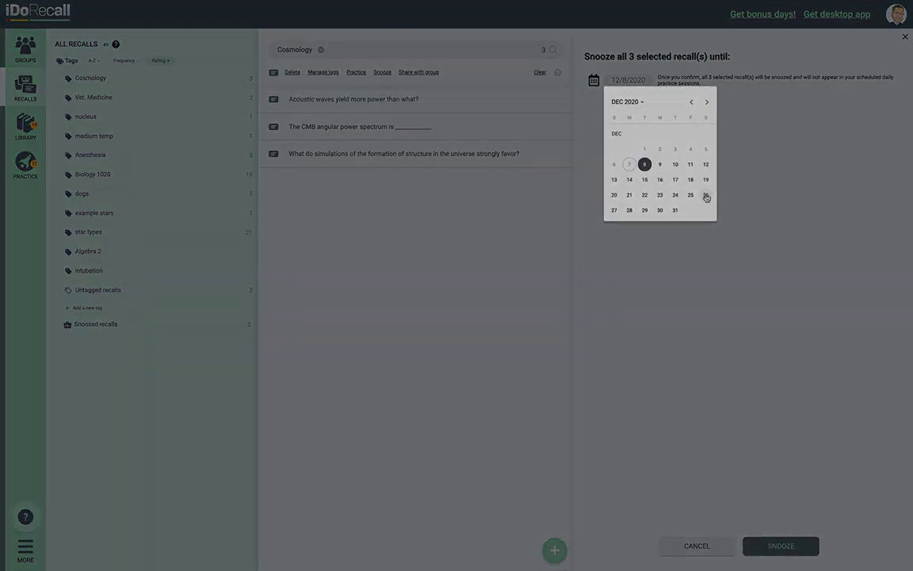
left_click(706, 195)
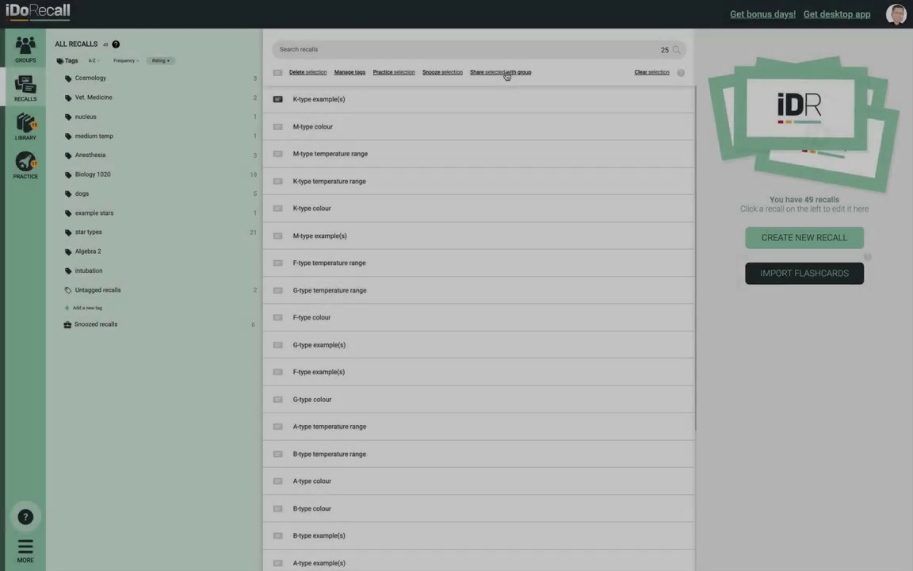
Step: Open group sharing for the selected K-type example(s) recall and clear the selection without sharing it
left_click(507, 73)
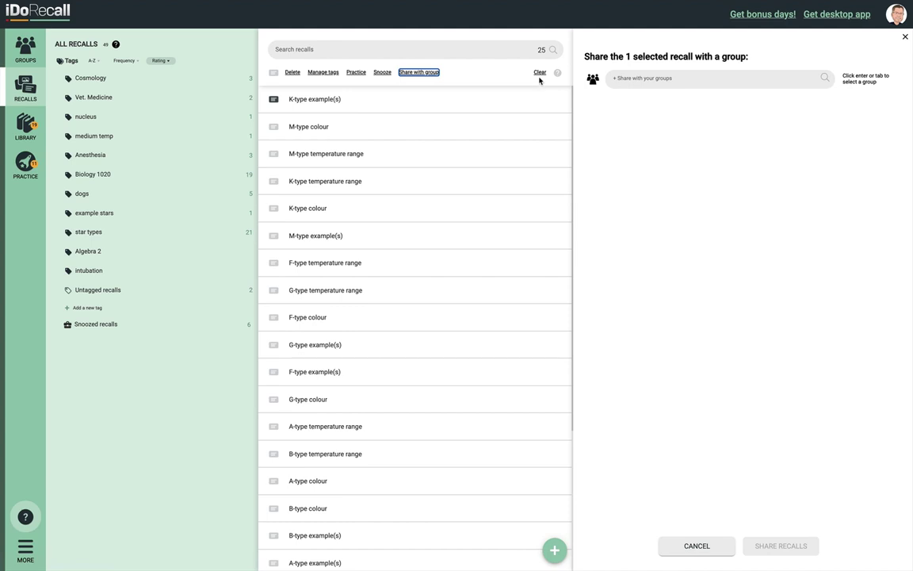
left_click(539, 73)
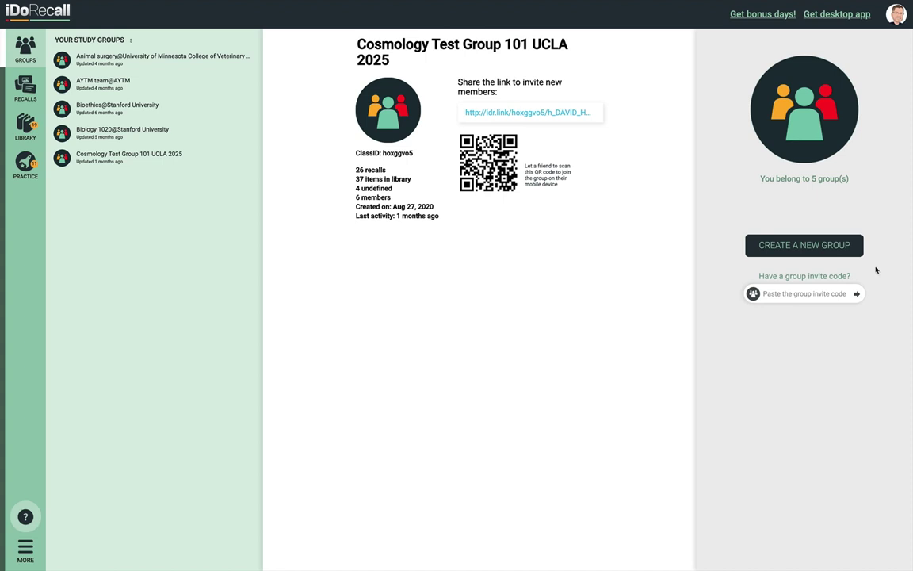
Step: Create the group "Botany 101" with description "Everything that you ever wanted to know about plants and trees." and member contributions of recalls and library content disabled
left_click(845, 247)
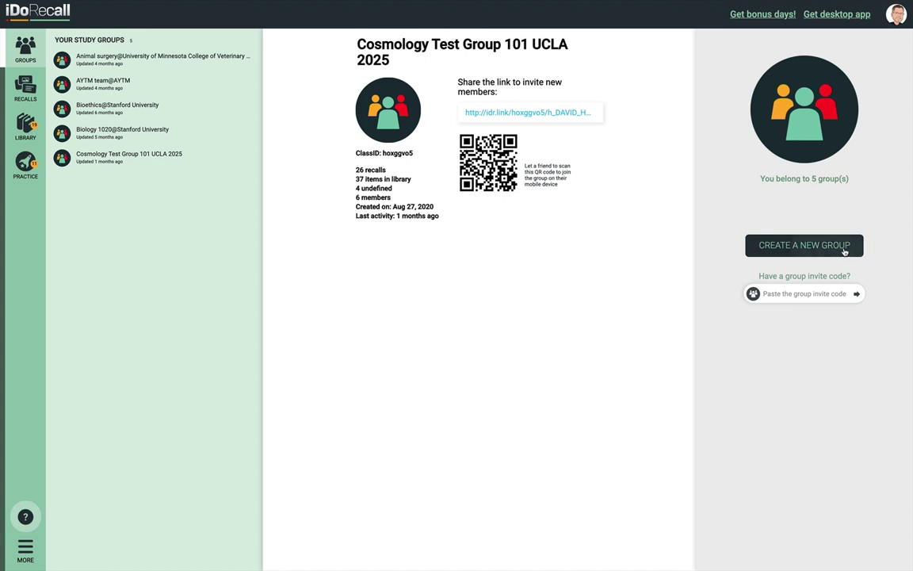
type("Botany 101")
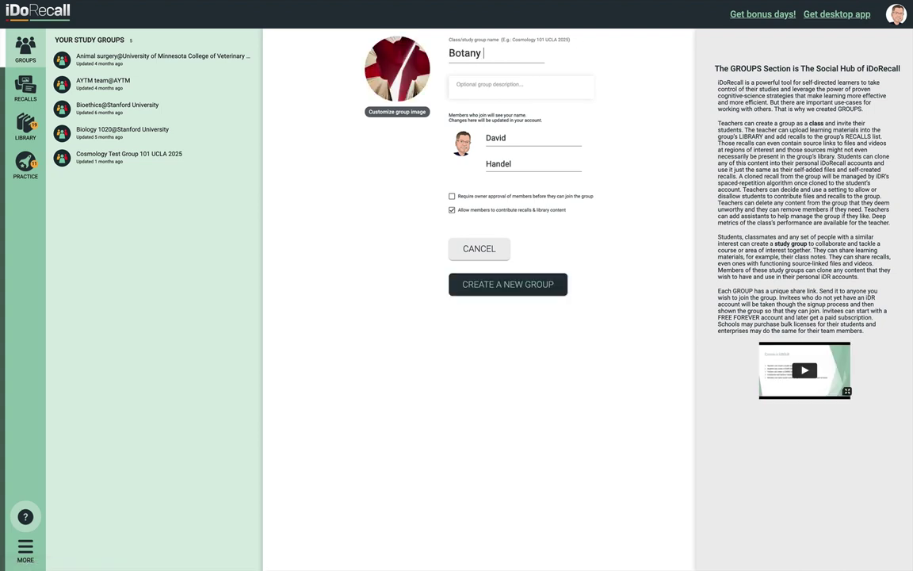
left_click(485, 84)
type("Everything that you ever wanted to know about plants and trees.")
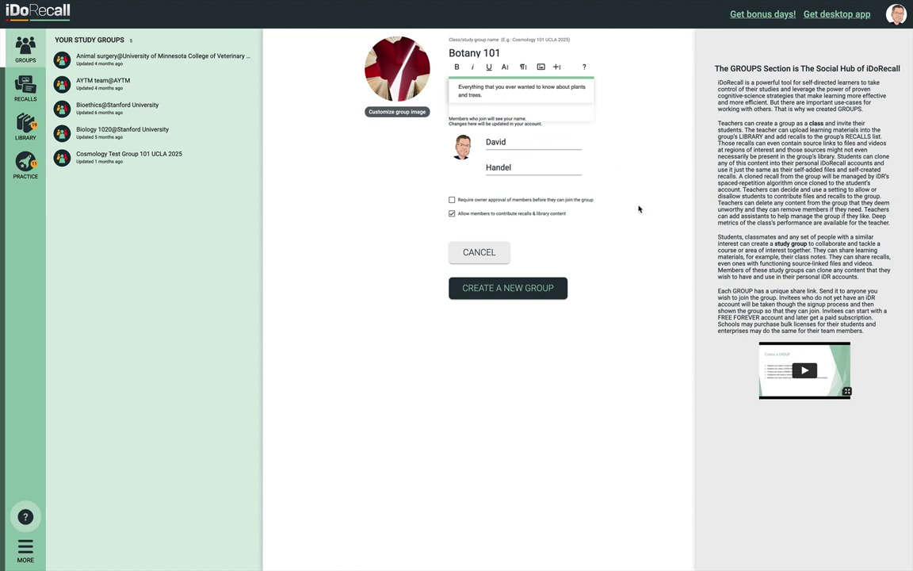
left_click(624, 362)
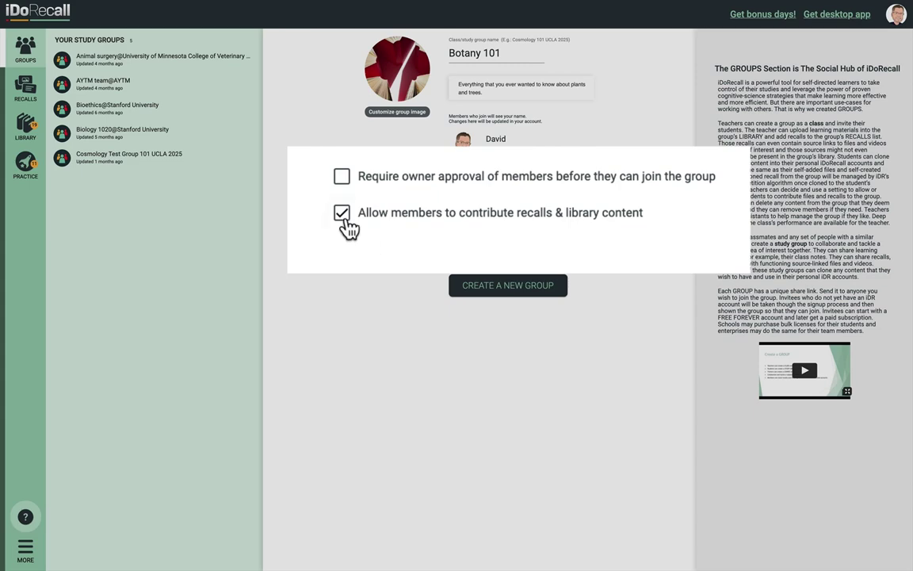
left_click(342, 216)
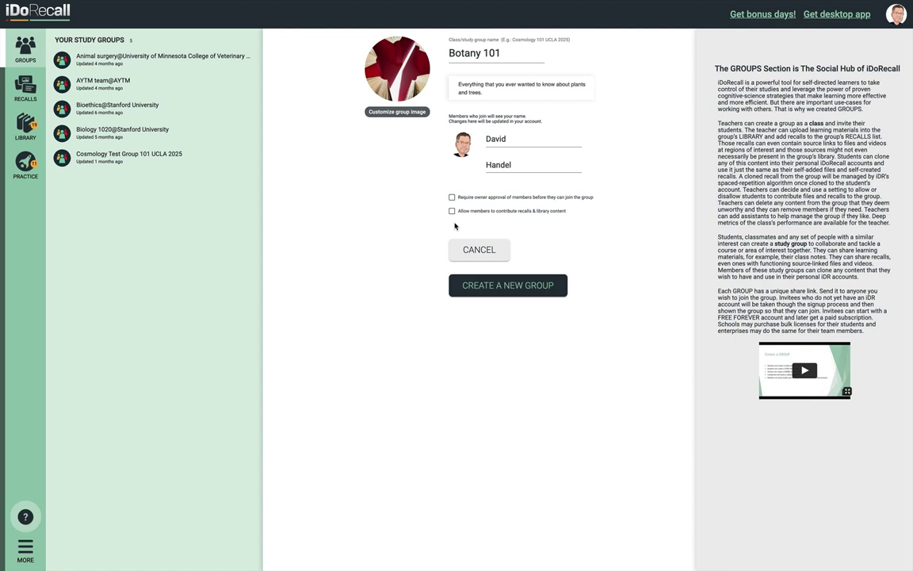
left_click(507, 285)
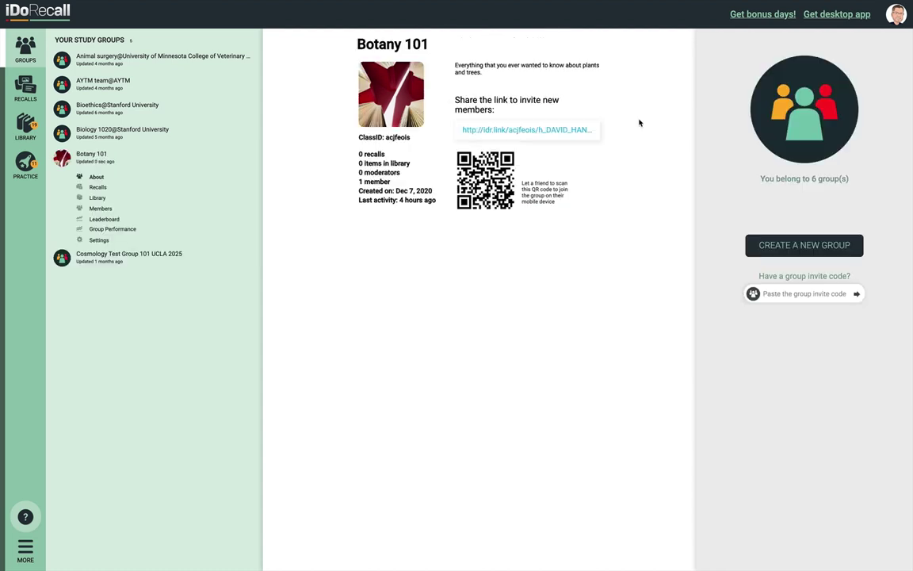
Step: Paste a group invite link as the invite code and join the Calculus 101 group
left_click(566, 137)
key("ctrl+v")
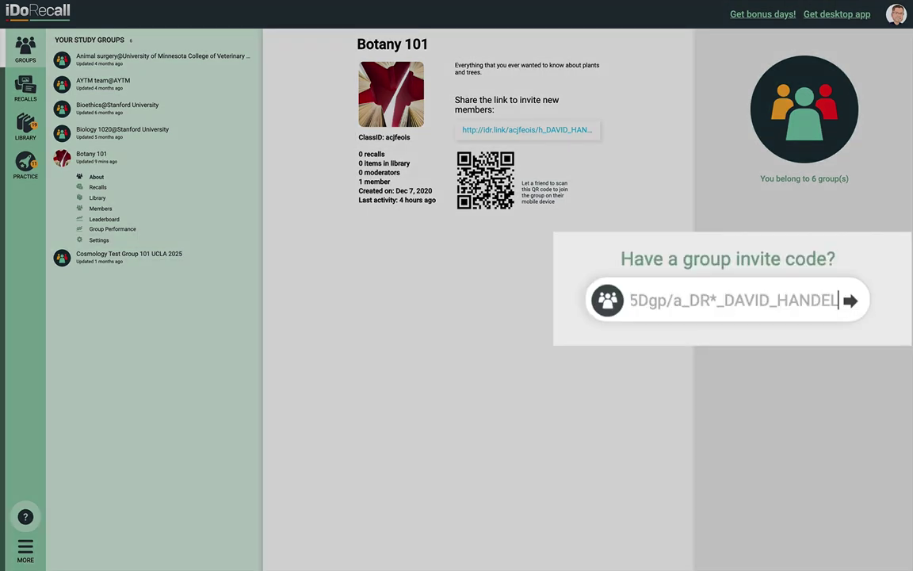
key("Return")
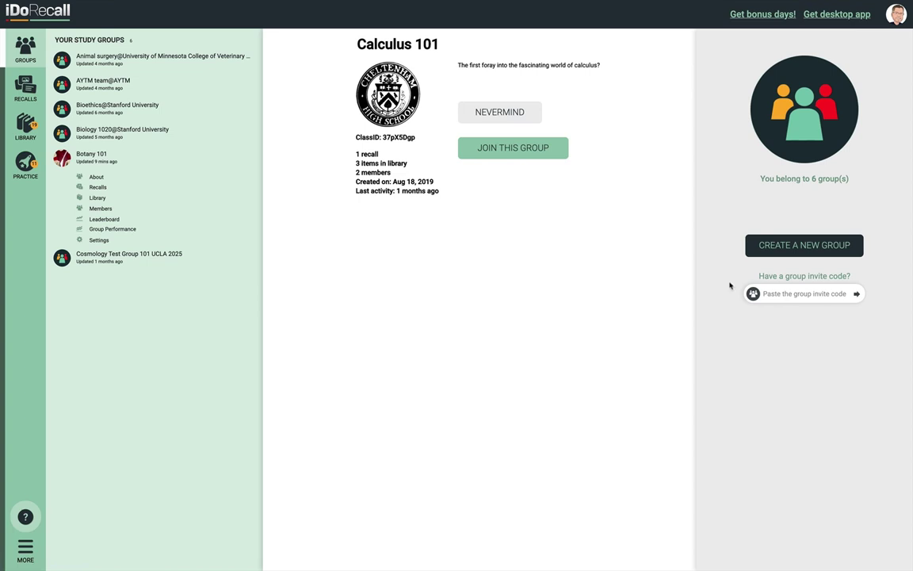
left_click(515, 148)
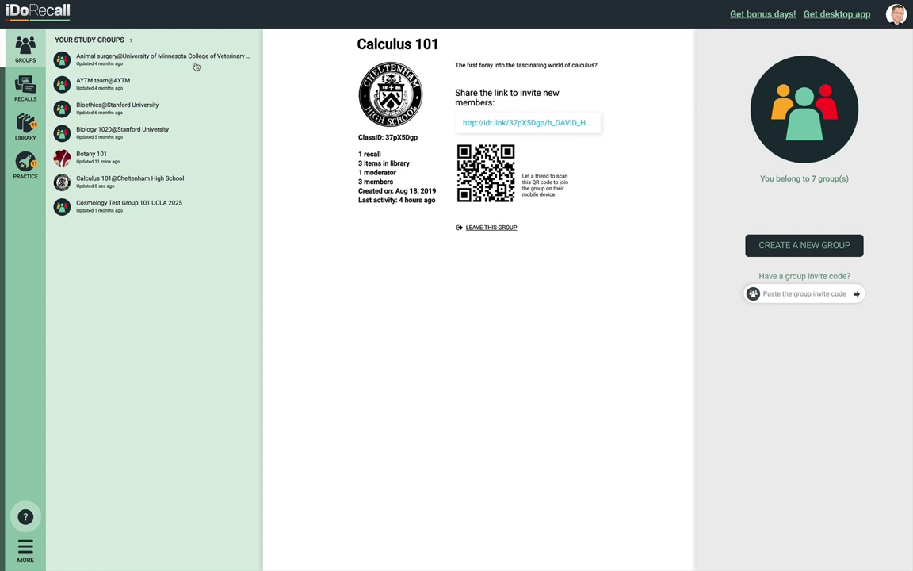
Step: Clone the American Kestrel recall from the Animal surgery group's recalls
left_click(124, 60)
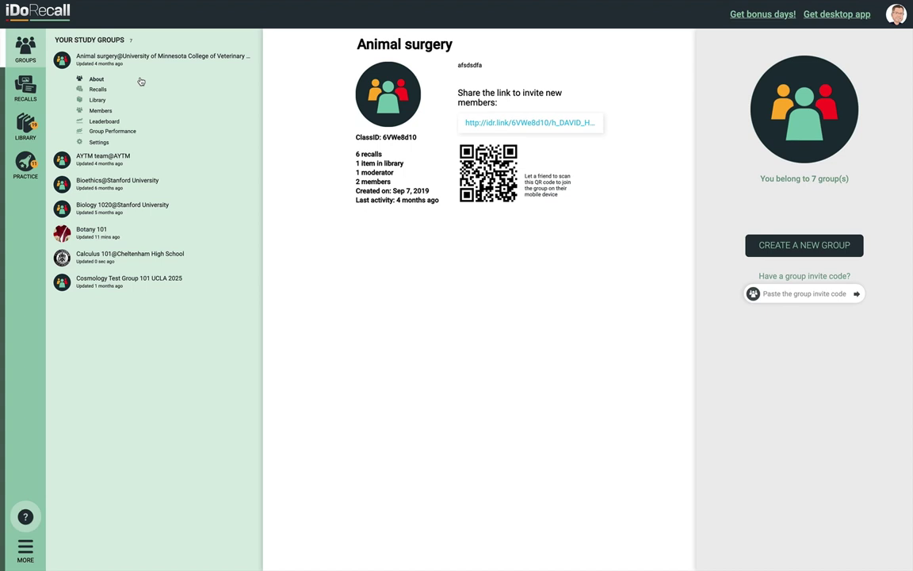
left_click(98, 90)
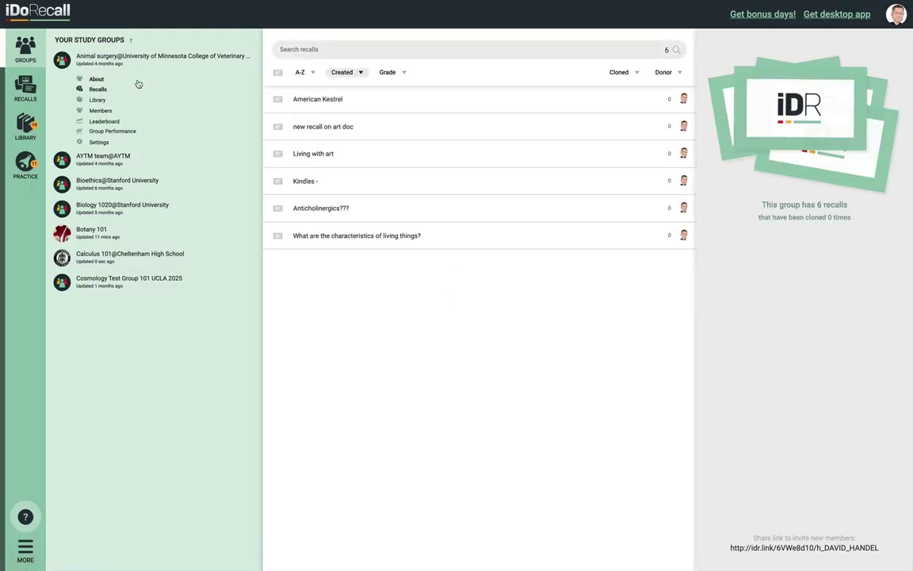
left_click(582, 103)
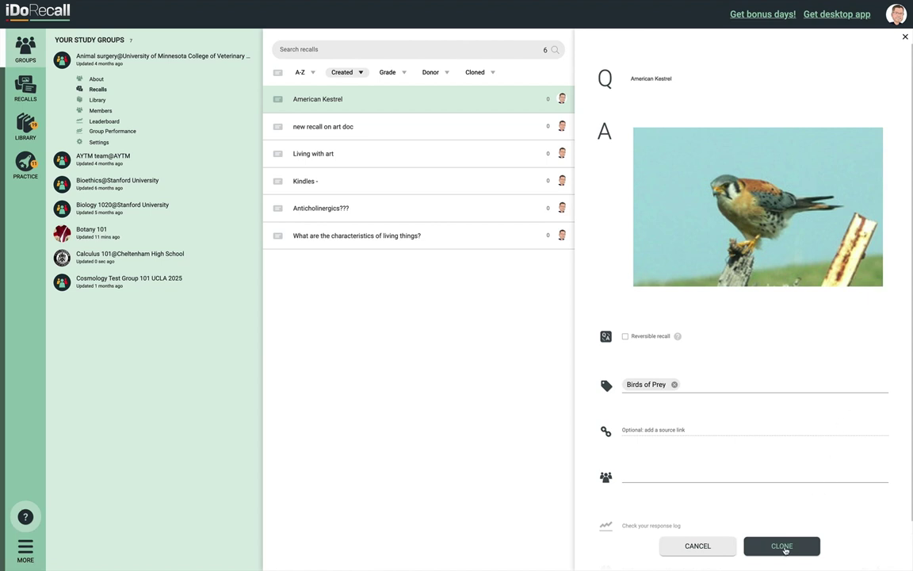
left_click(782, 546)
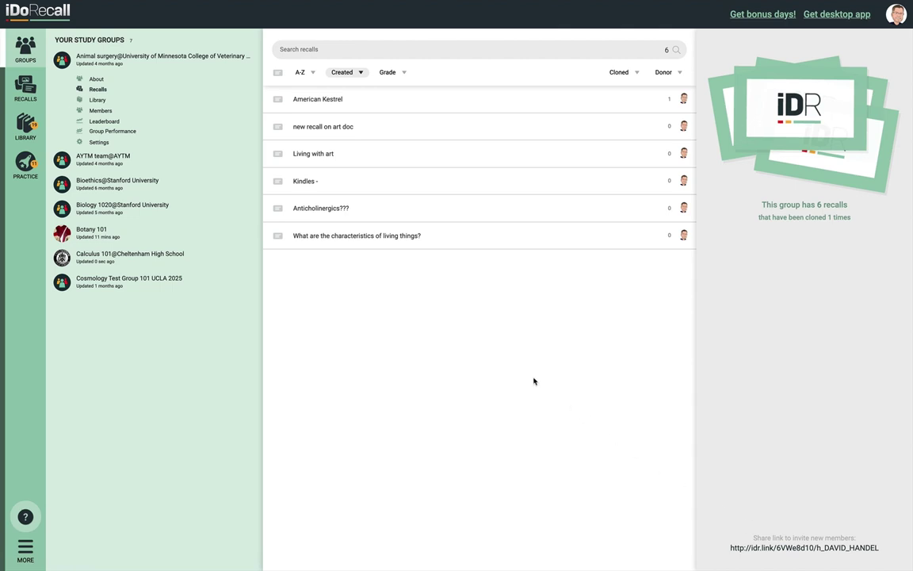
Step: Sort the Animal surgery group's recalls by number of clones, trying both directions, and by donor
left_click(621, 72)
left_click(621, 72)
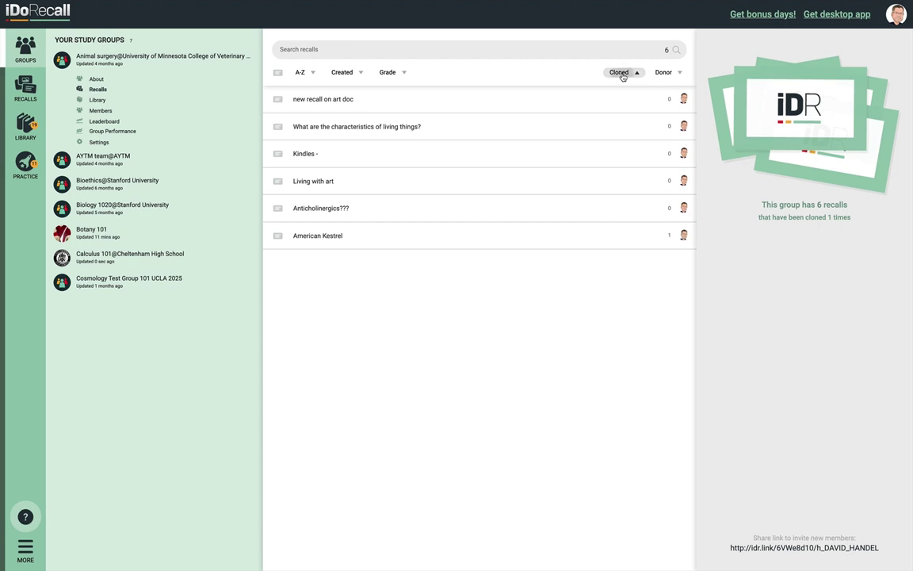
left_click(664, 73)
left_click(664, 73)
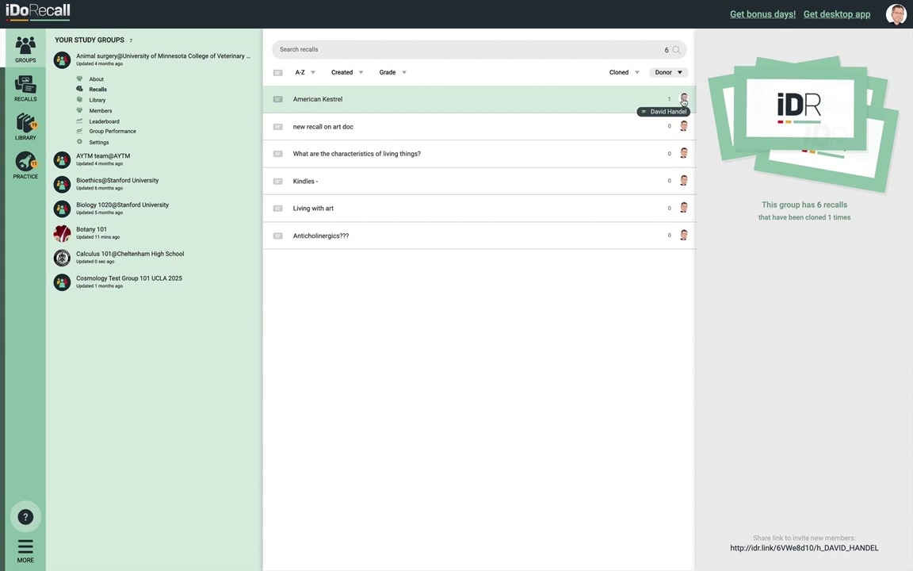
Step: Select the group recalls American Kestrel, new recall on art doc, and What are the characteristics of living things?
left_click(277, 99)
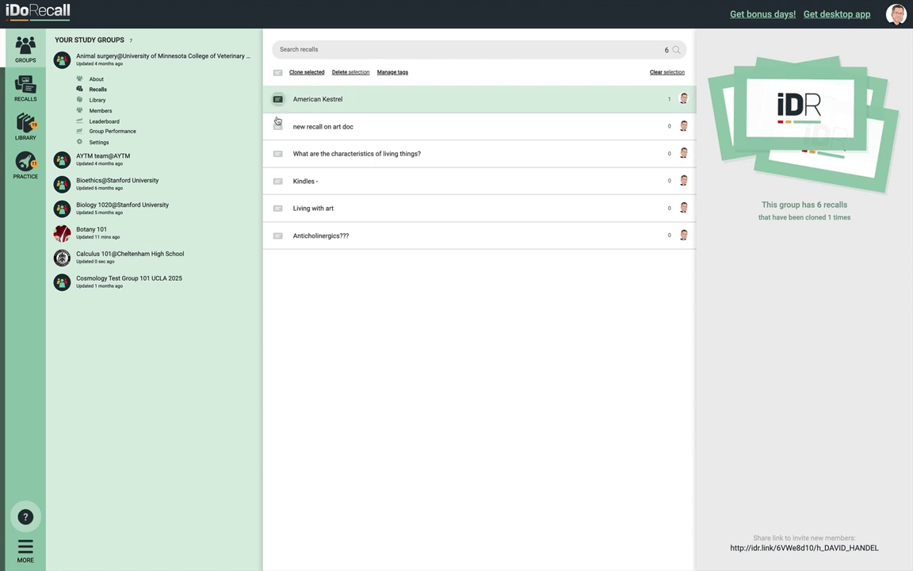
left_click(277, 126)
left_click(277, 153)
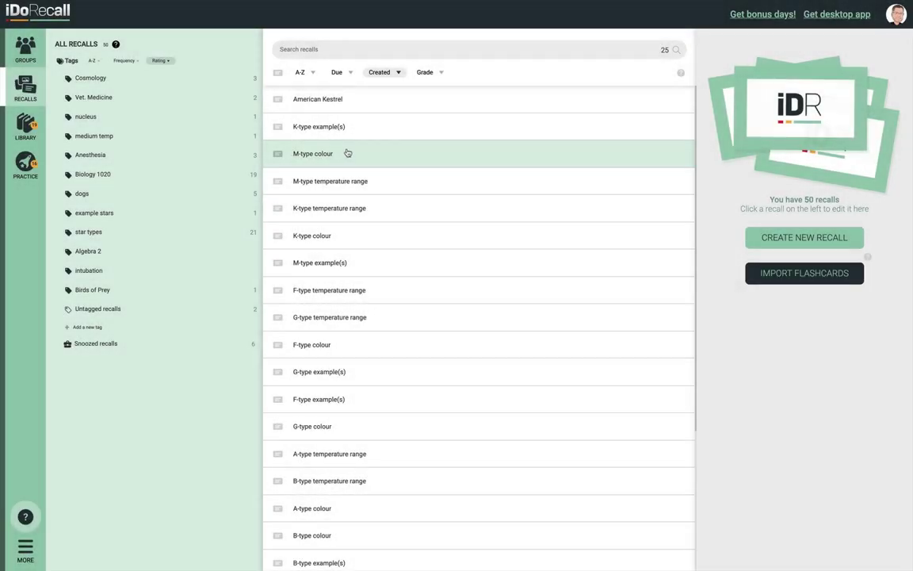
Step: Select the personal recalls from M-type colour through G-type temperature range and choose Cosmology Test Group 101 UCLA 2025 as their sharing group
left_click(277, 154)
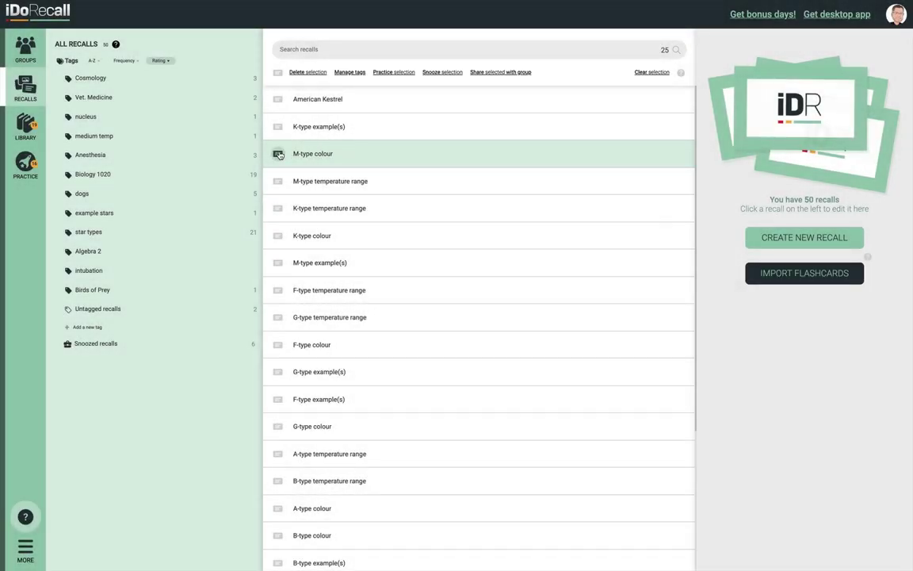
left_click(277, 317, "shift")
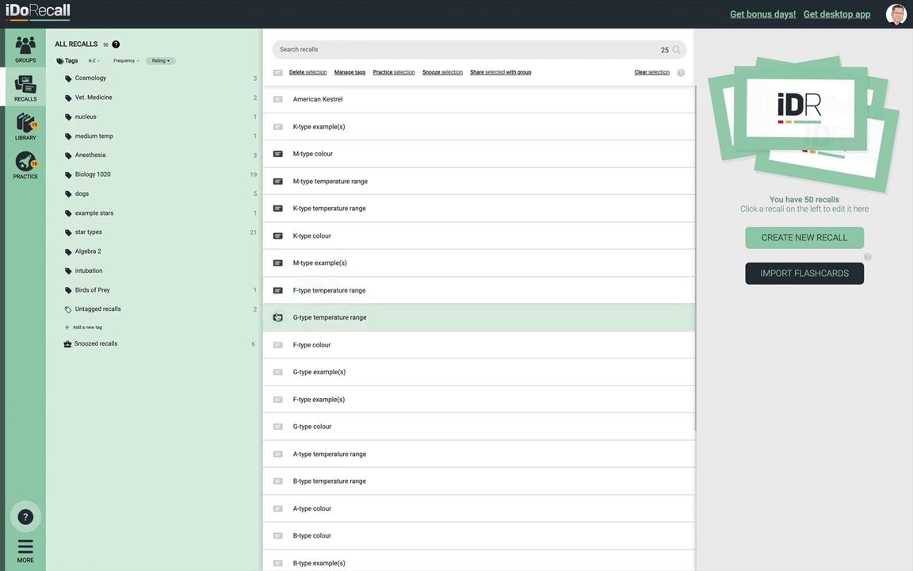
left_click(485, 74)
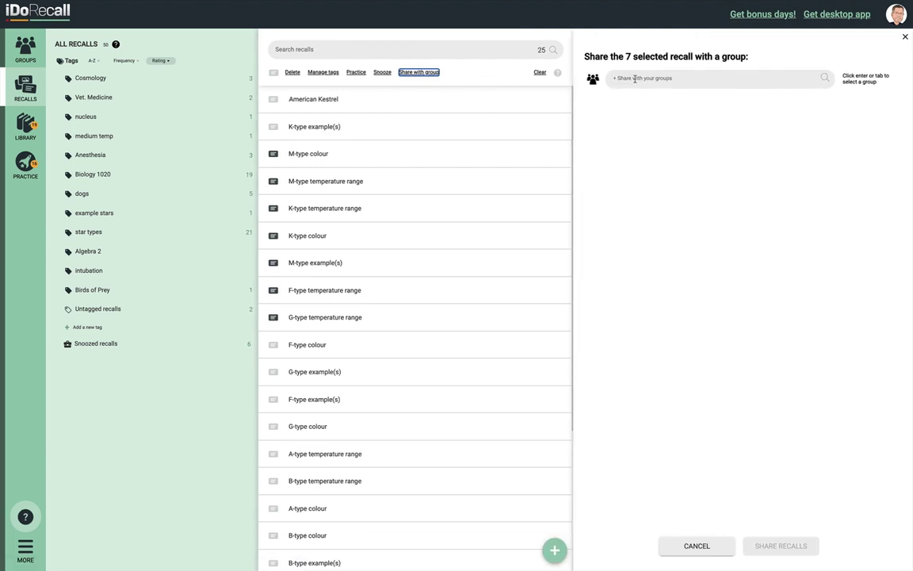
type("co")
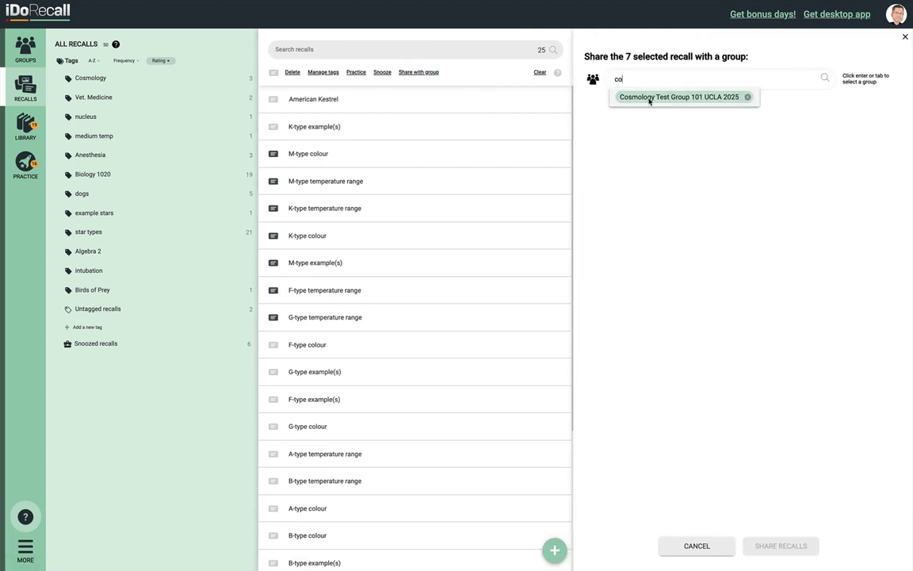
left_click(649, 97)
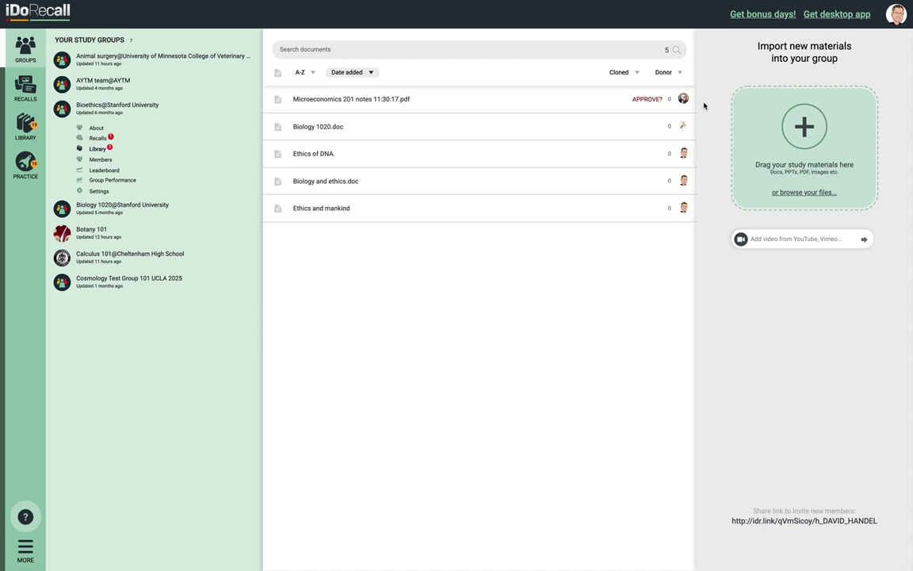
Step: Start approving the pending Microeconomics 201 notes 11:30:17.pdf in the Bioethics group's library
left_click(649, 99)
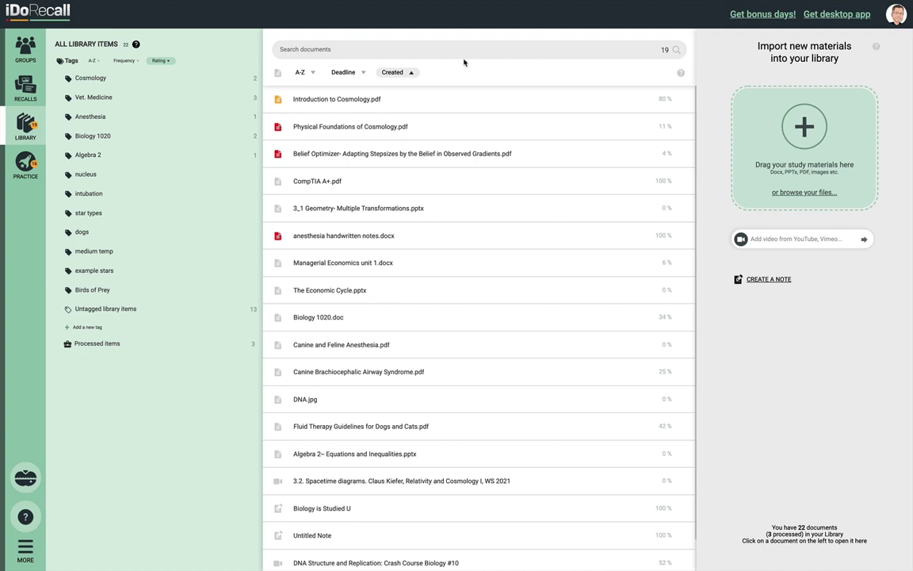
Step: Share Introduction to Cosmology.pdf and Physical Foundations of Cosmology.pdf from the personal library with Cosmology Test Group 101 UCLA 2025
left_click(278, 101)
left_click(278, 127)
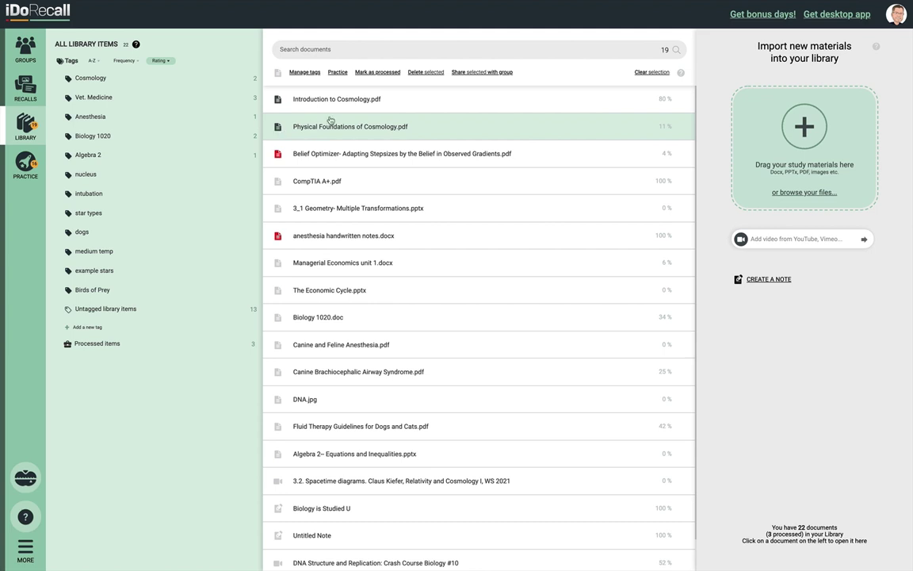
left_click(468, 73)
left_click(387, 79)
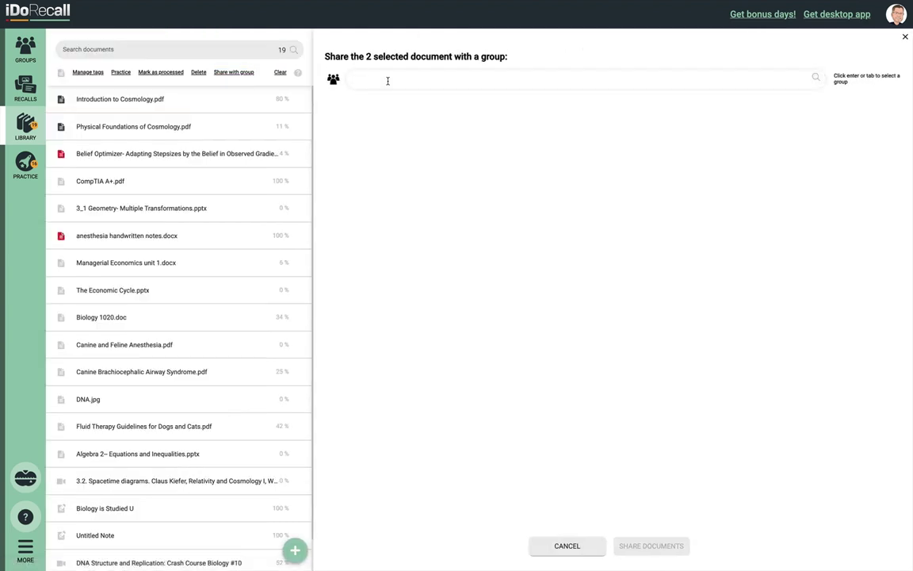
type("co")
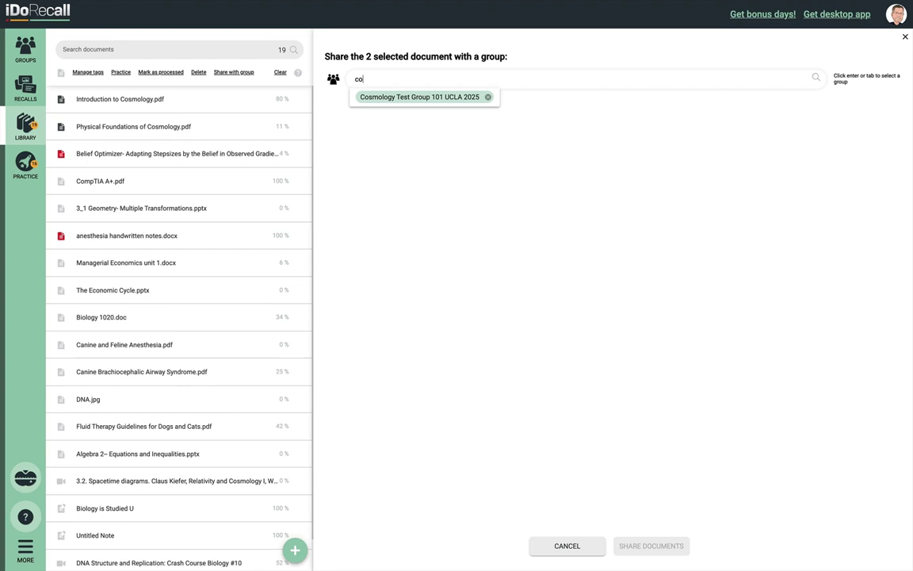
left_click(413, 97)
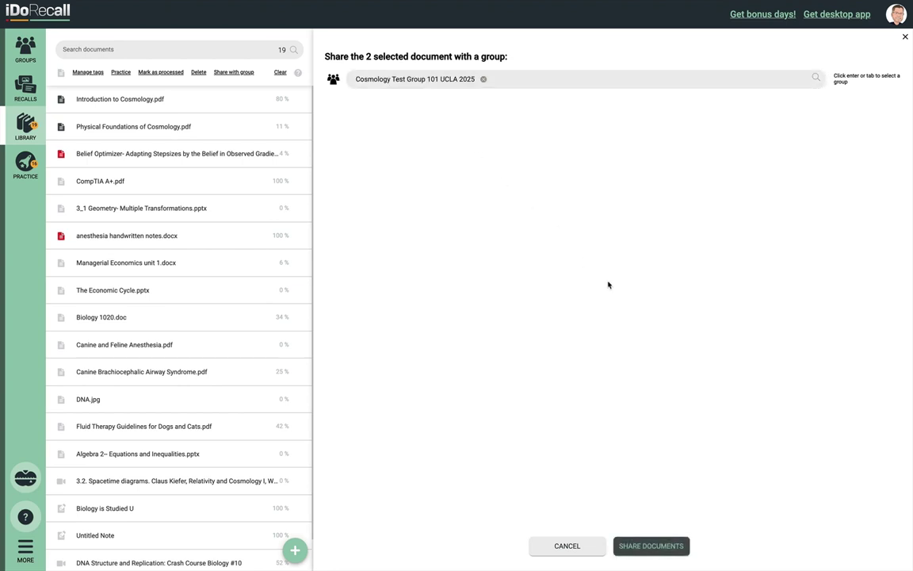
left_click(676, 546)
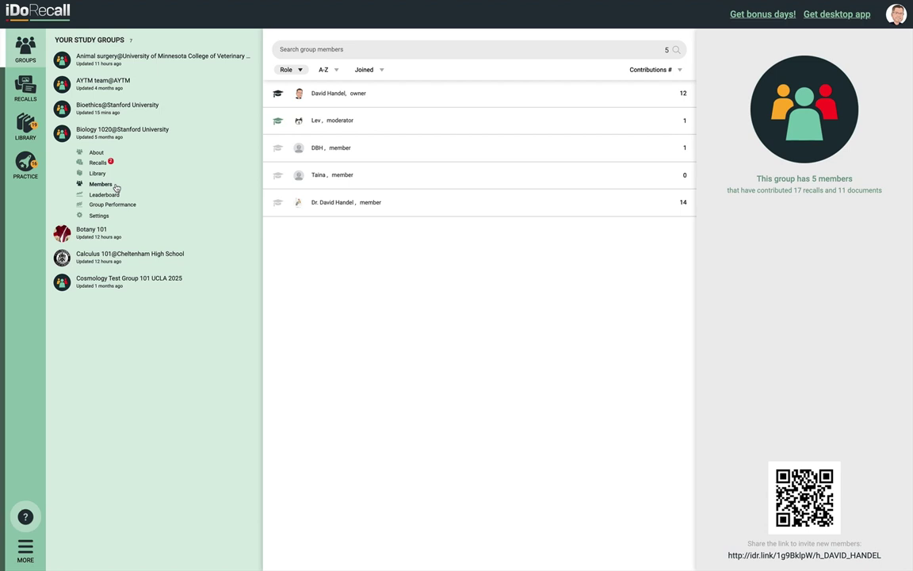
Step: Open the first ordinary member in the Biology 1020 group's member list and raise the privilege level to moderator
left_click(378, 153)
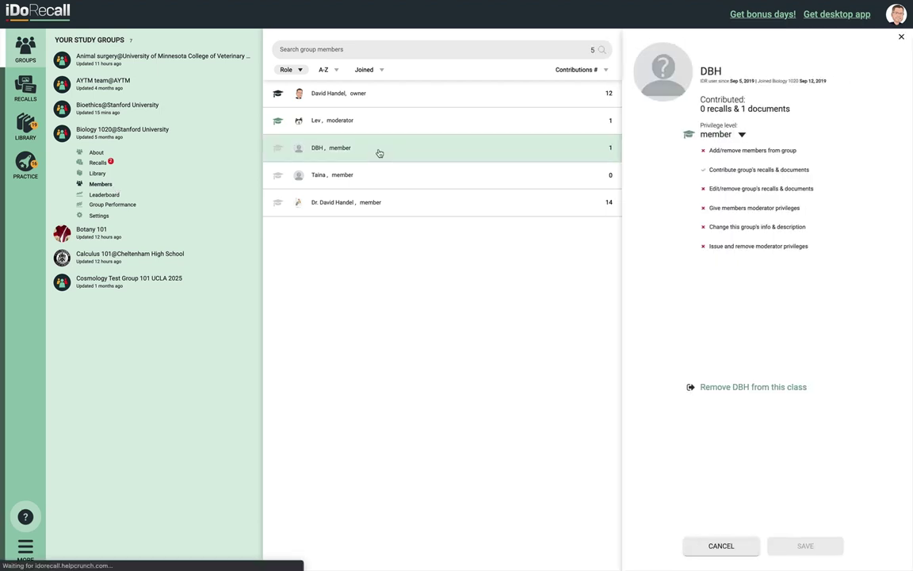
left_click(715, 134)
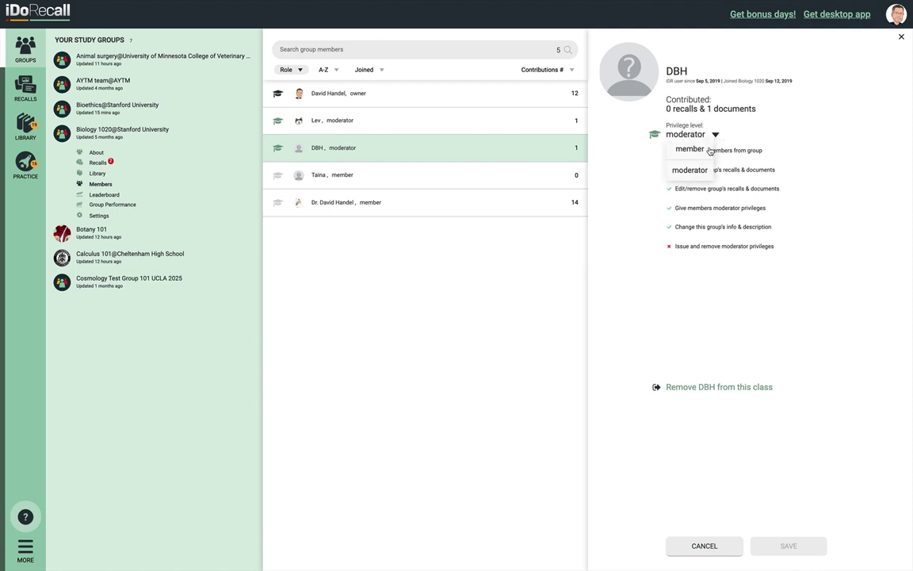
left_click(714, 135)
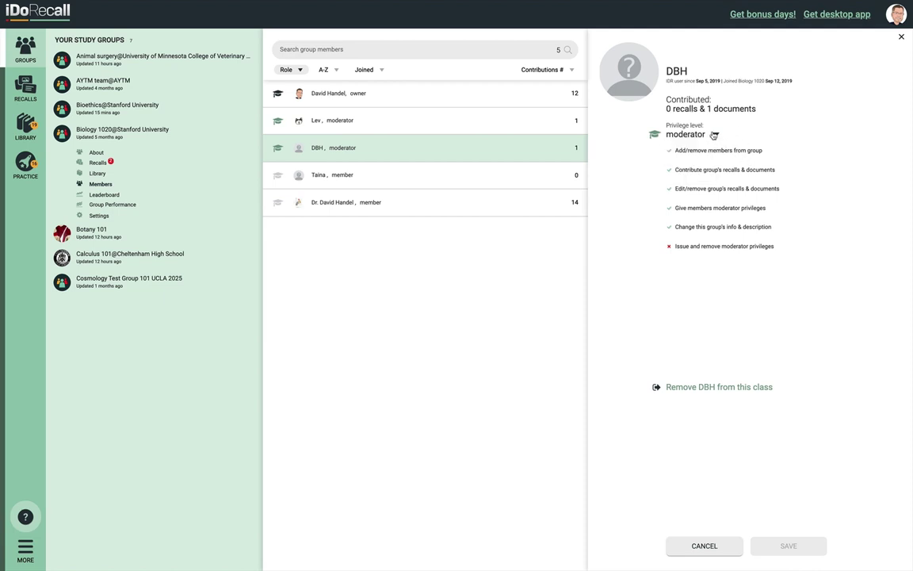
Step: Set the same person's privilege level back to member and save the change
left_click(714, 134)
left_click(679, 149)
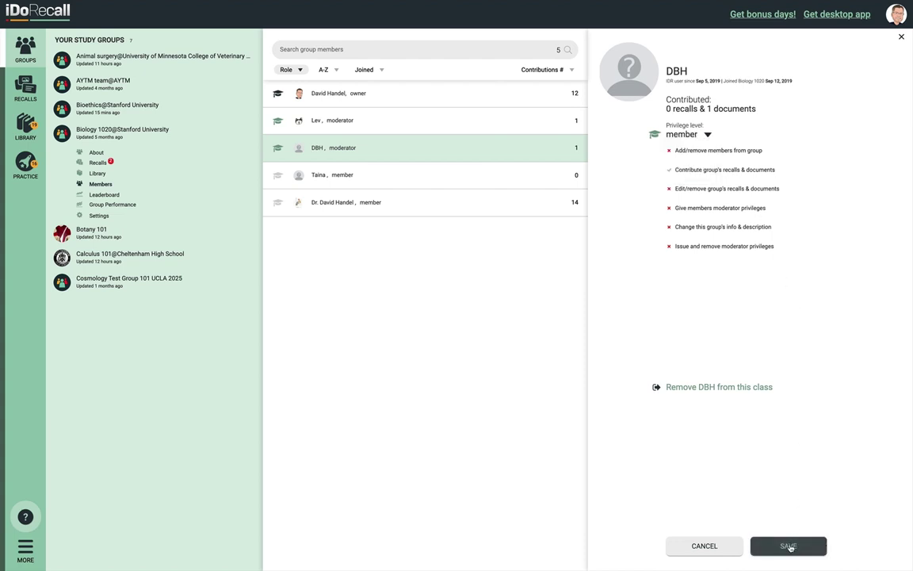
left_click(788, 546)
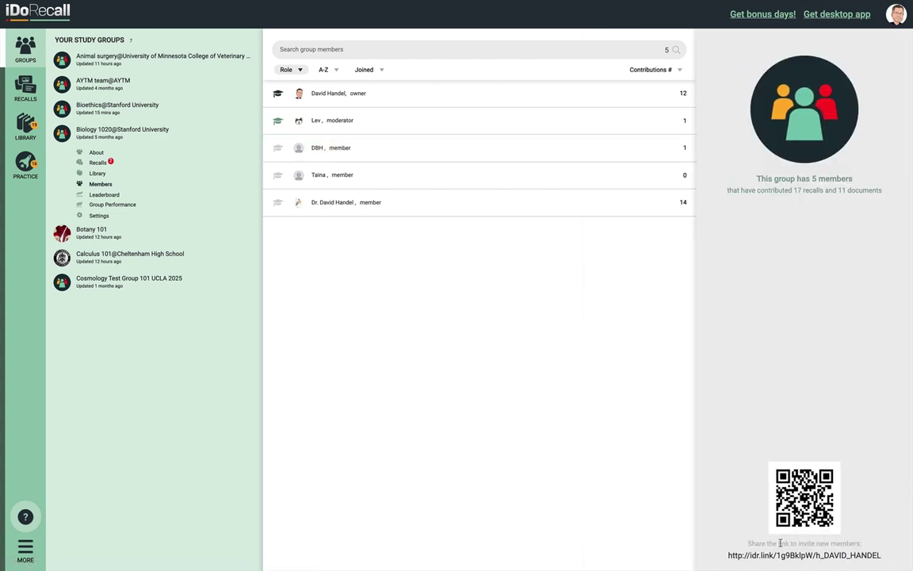
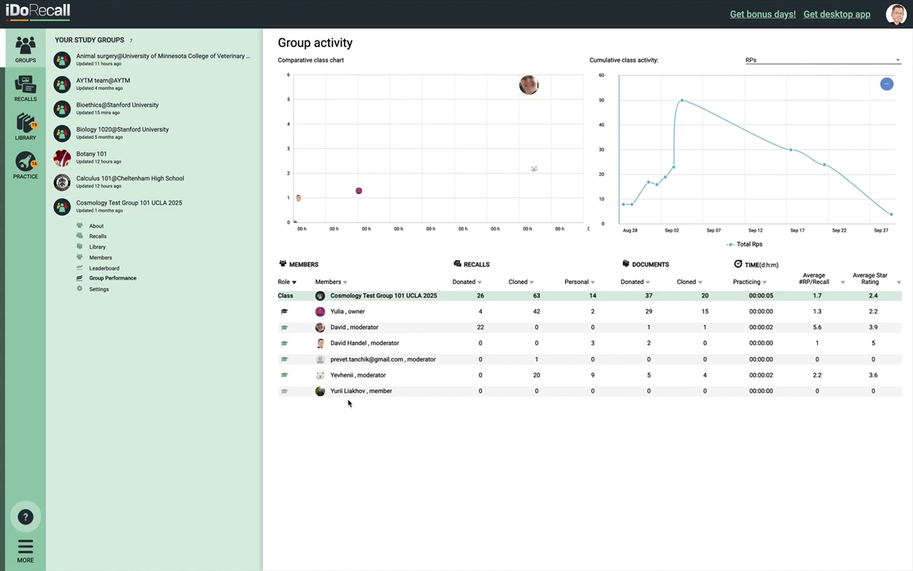
Step: Open the first moderator's individual activity from the group performance table of Cosmology Test Group 101 UCLA 2025
left_click(357, 327)
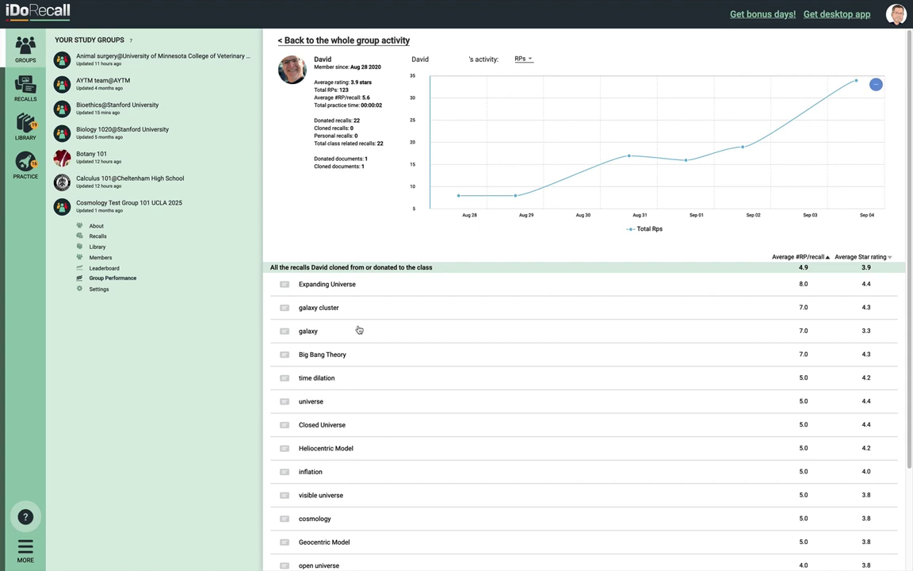
left_click(358, 330)
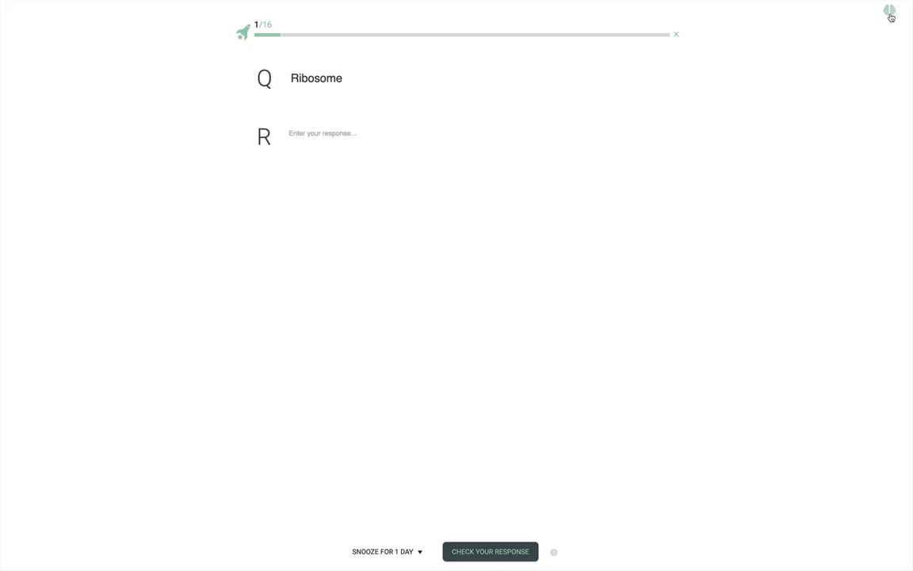
Step: Show the metacognition tips for the Ribosome practice question and cycle through several of them
left_click(890, 15)
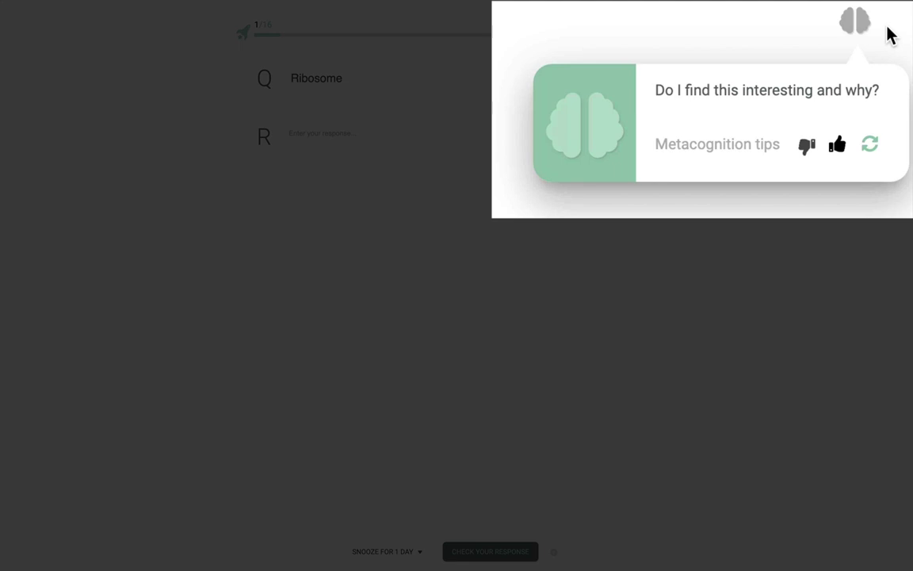
left_click(869, 144)
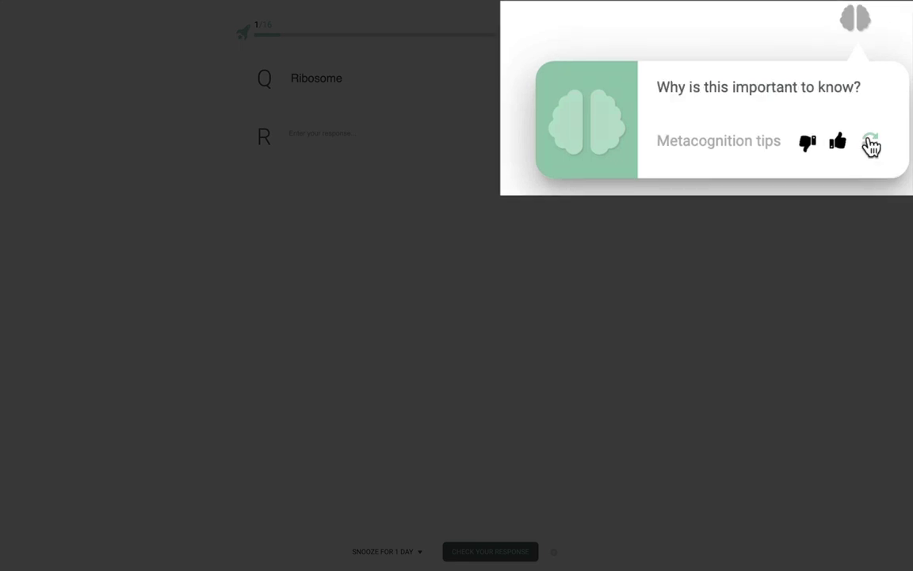
left_click(870, 145)
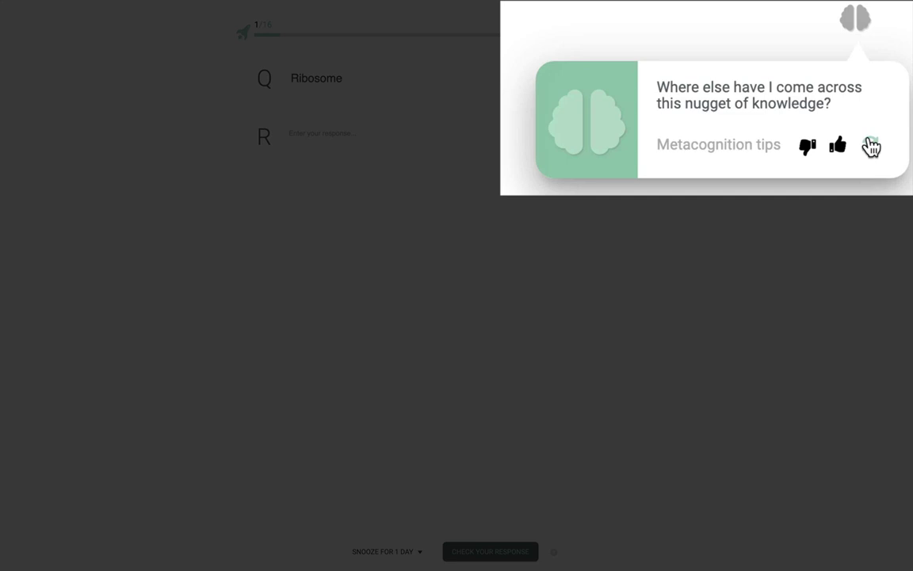
left_click(870, 145)
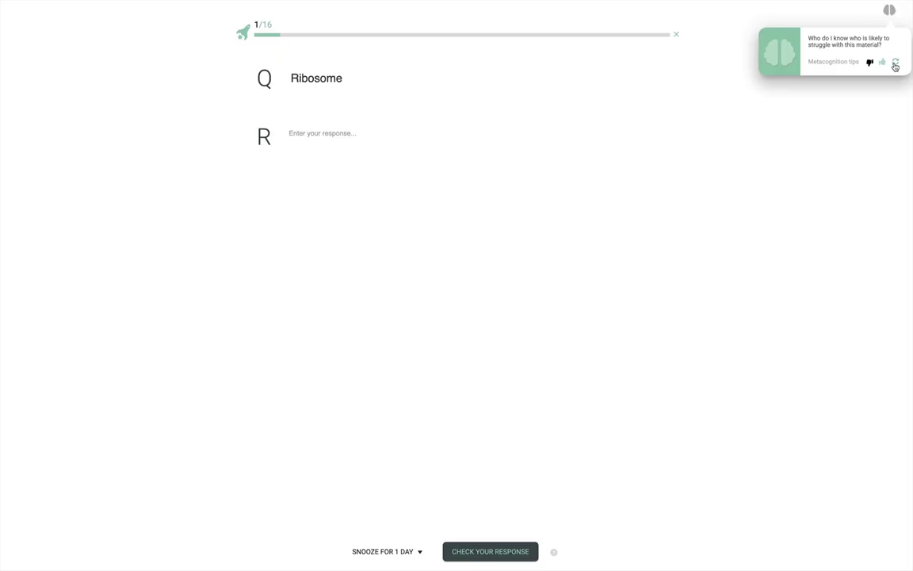
left_click(895, 65)
left_click(896, 64)
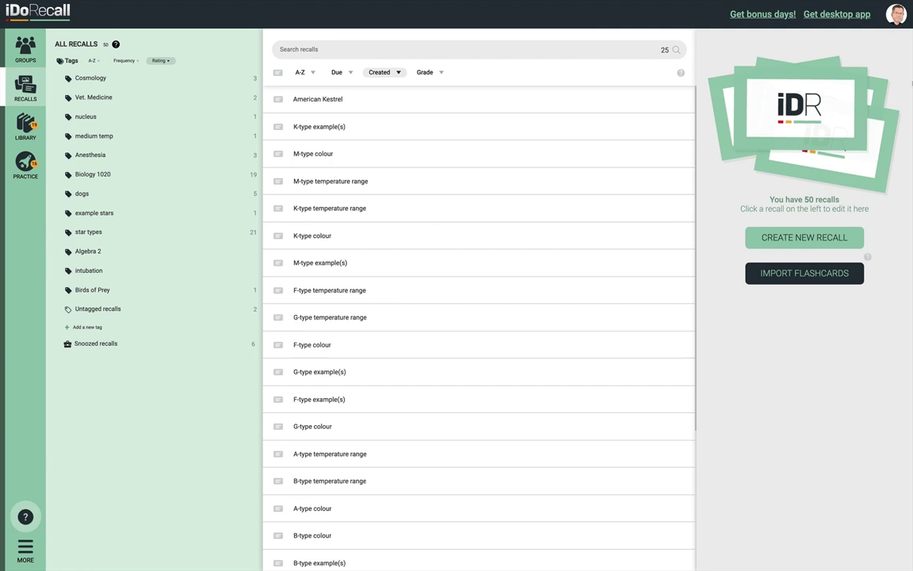
Step: Open the contextual help for recalls and start a chat with support
left_click(26, 518)
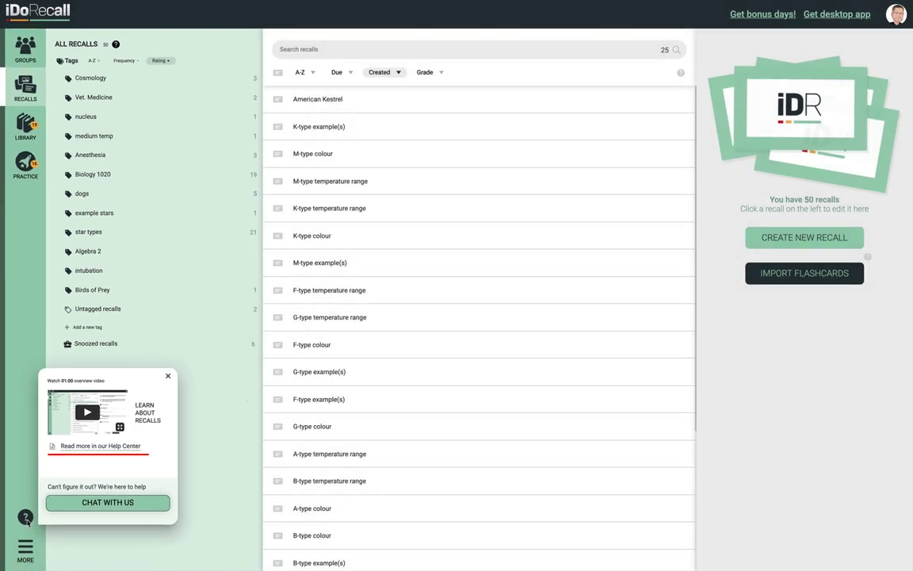
left_click(129, 503)
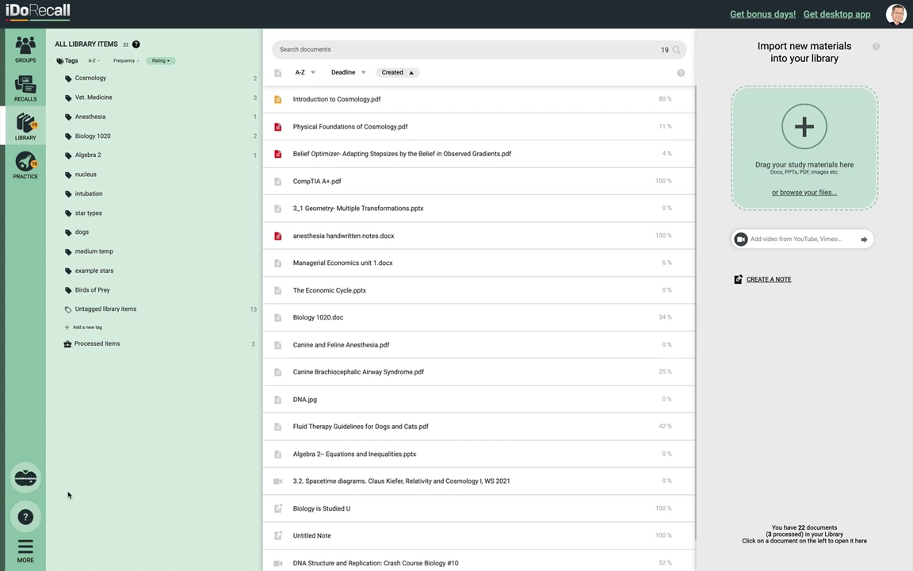
Step: Start the Pomodoro timer and reset it for 20 minutes
left_click(26, 478)
left_click(27, 479)
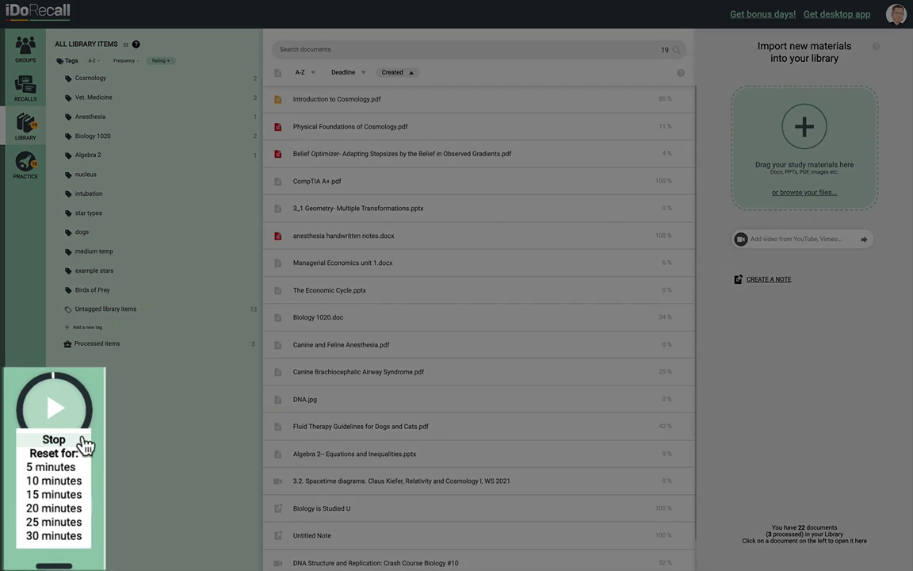
left_click(75, 509)
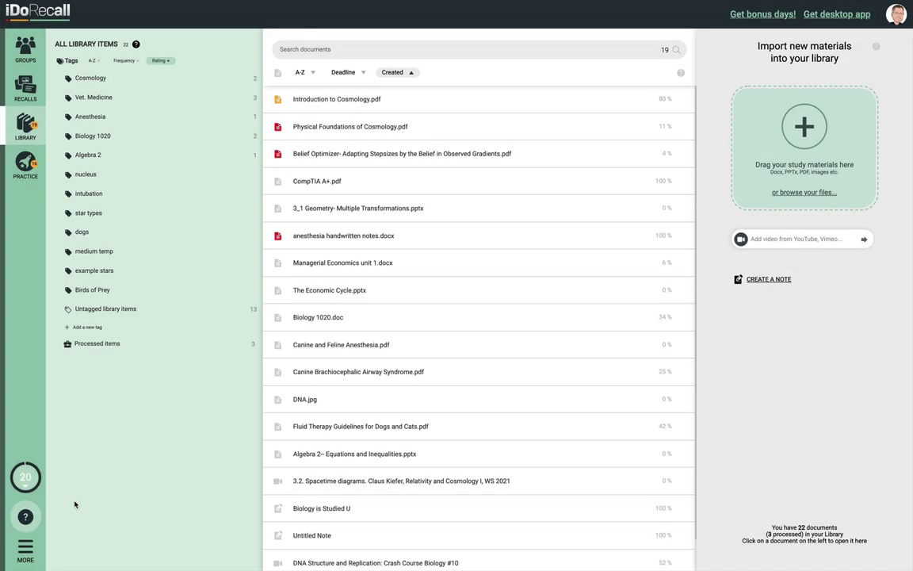
Step: Look over the additional app options and close them, and open the personal referral link with its IDR bonus days information
left_click(26, 547)
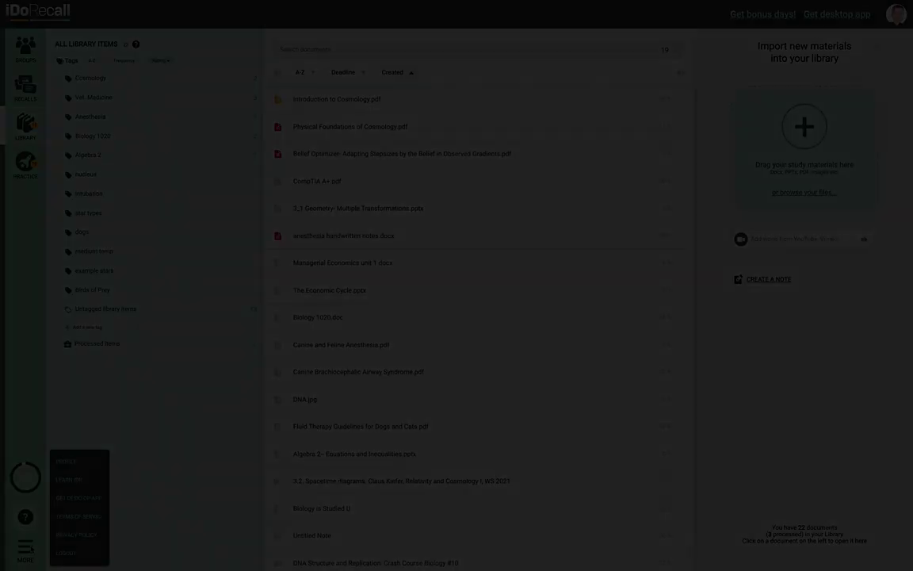
left_click(205, 420)
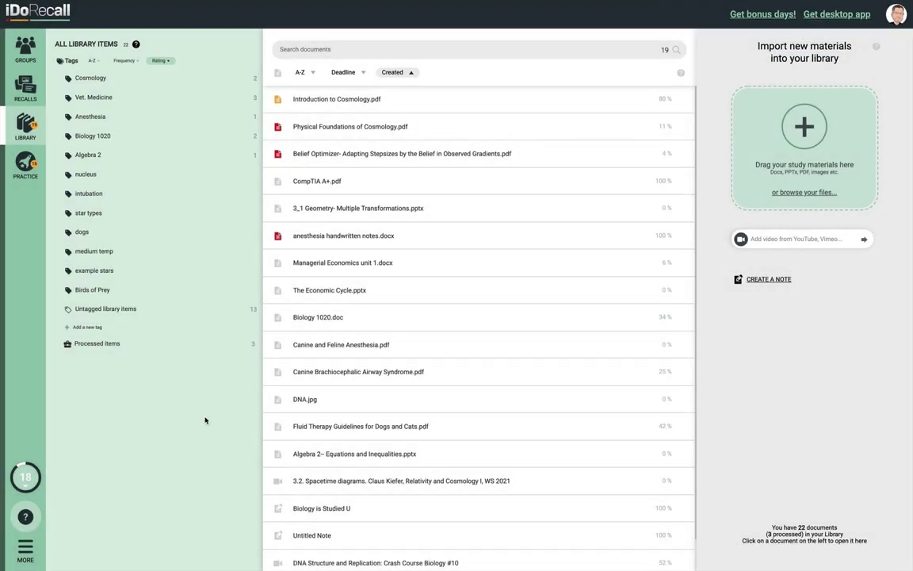
left_click(775, 17)
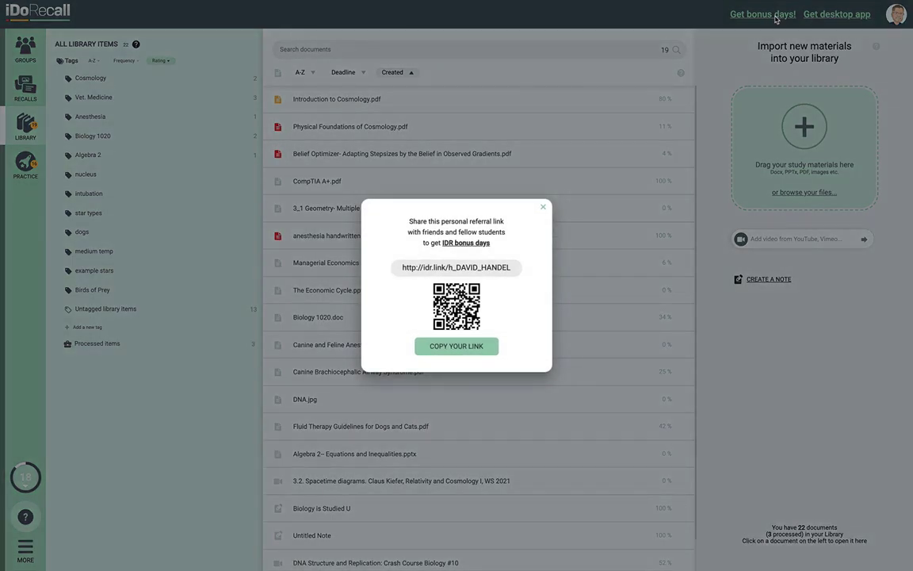
left_click(476, 246)
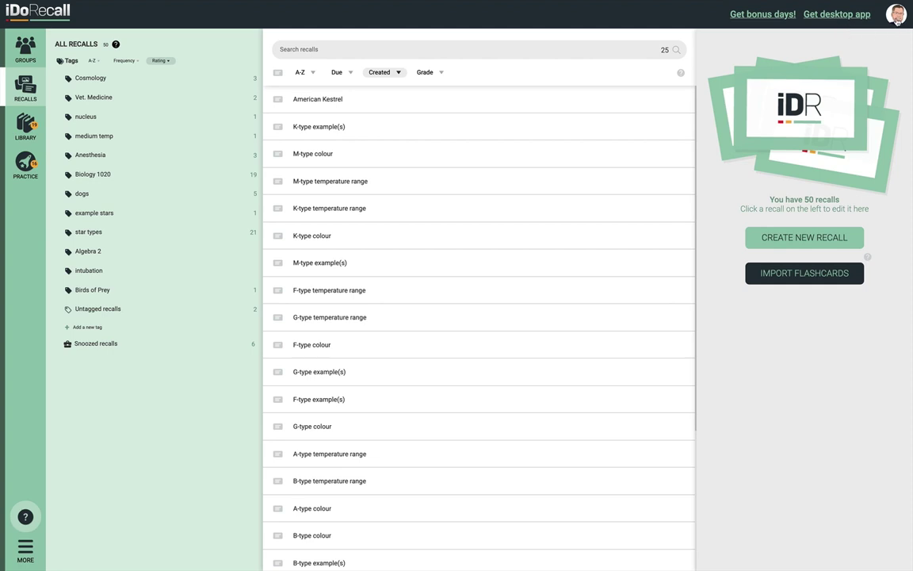
Step: Open the account profile and review the subscription status, its upgrade options and the notification settings
left_click(897, 16)
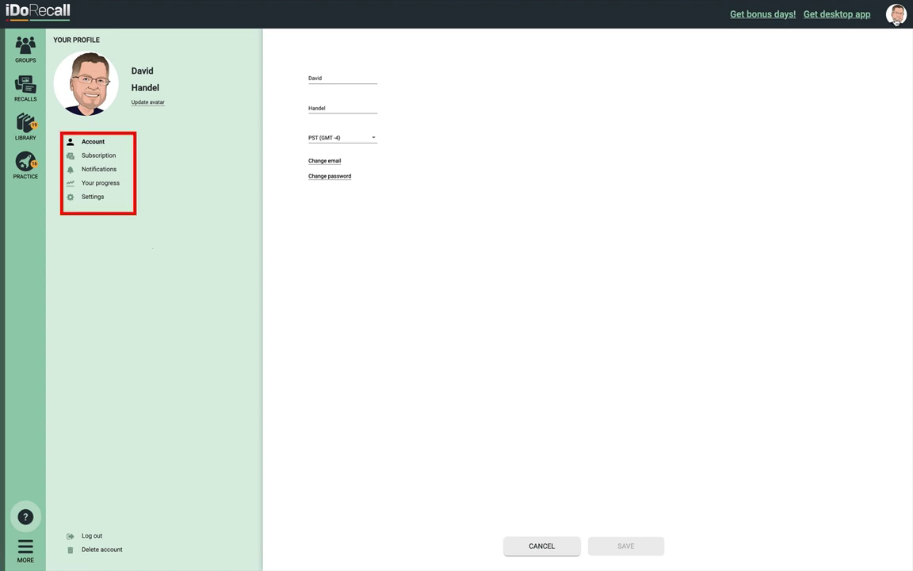
left_click(110, 155)
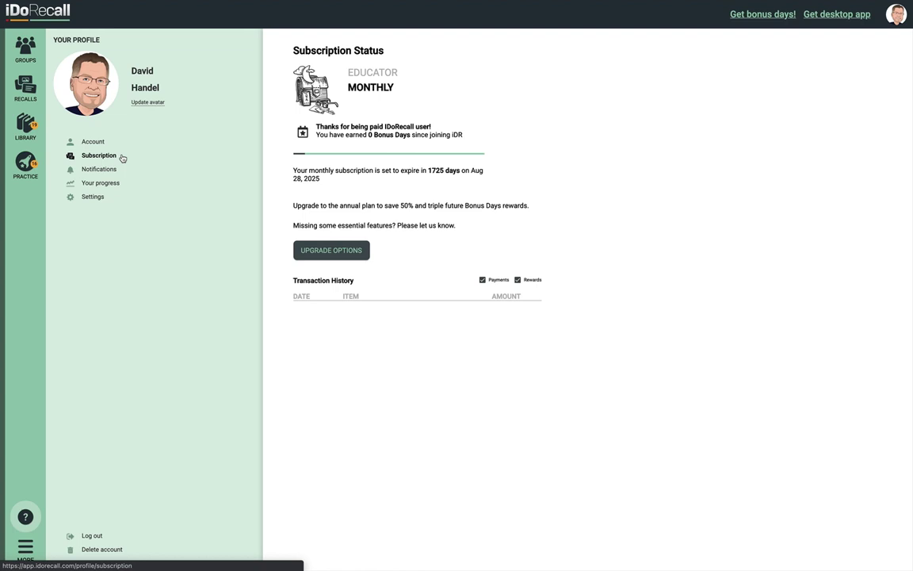
left_click(326, 251)
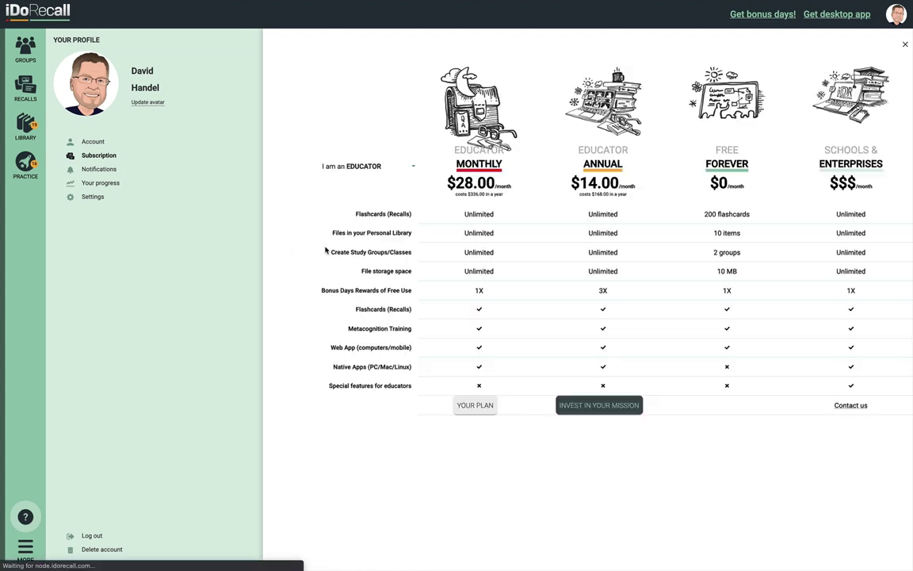
left_click(99, 169)
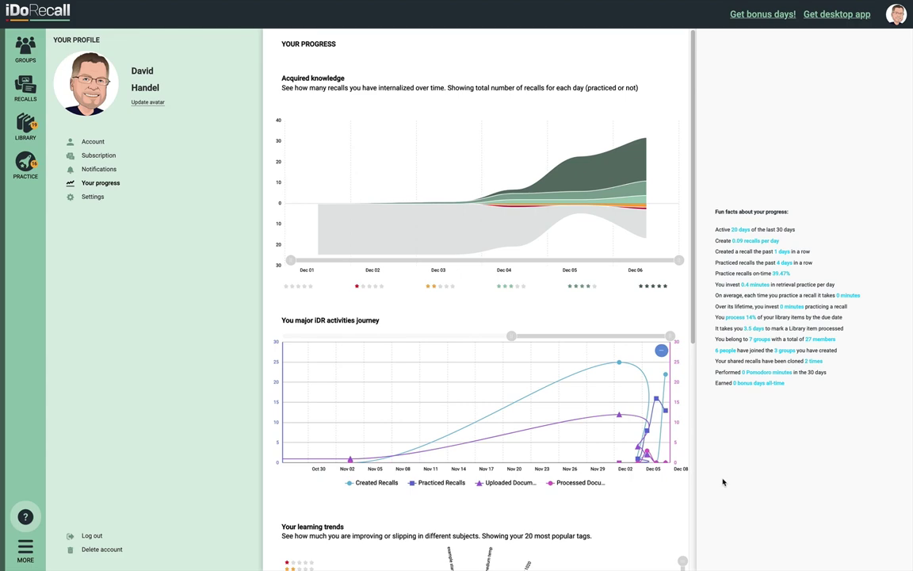
Step: Examine the personal progress charts, from acquired knowledge and activities journey to learning trends and star rating distribution
scroll(649, 510, "down", 3)
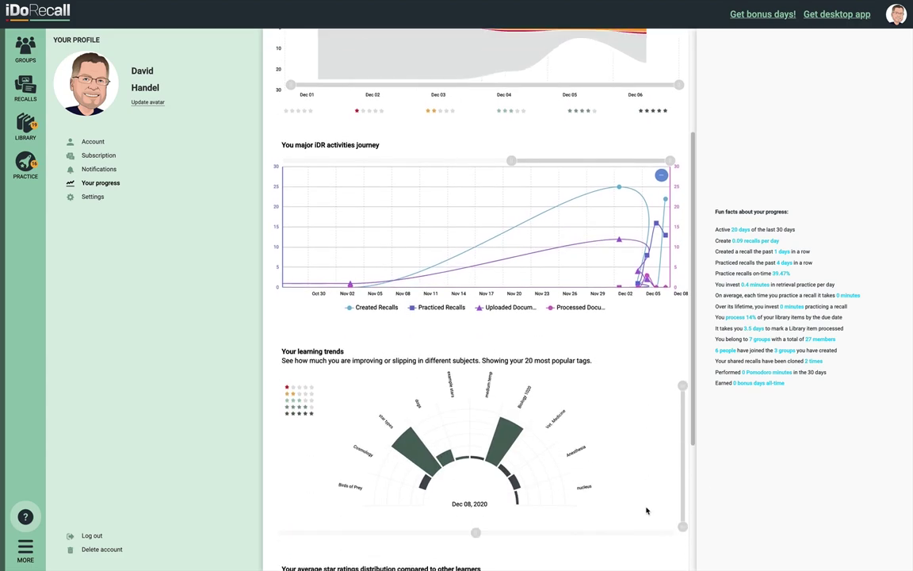
scroll(646, 506, "down", 3)
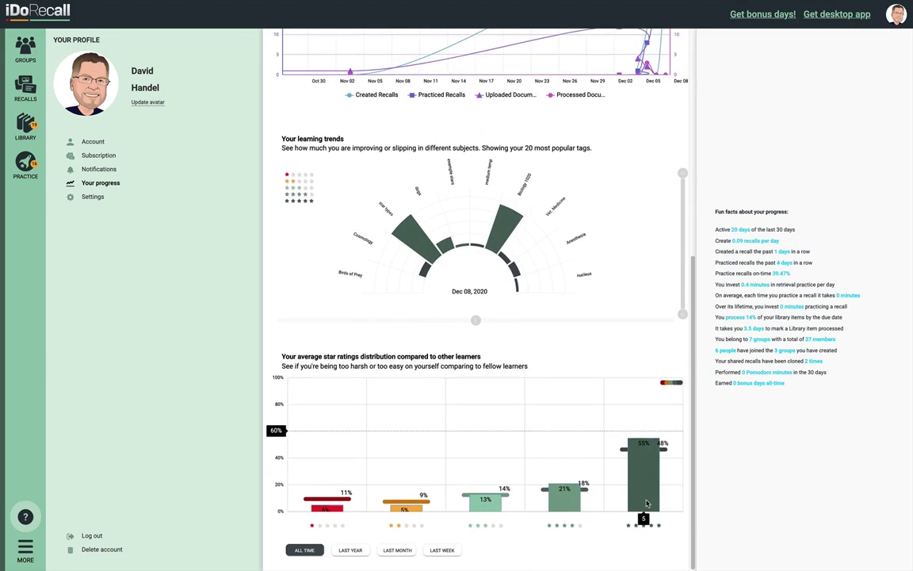
scroll(646, 504, "up", 6)
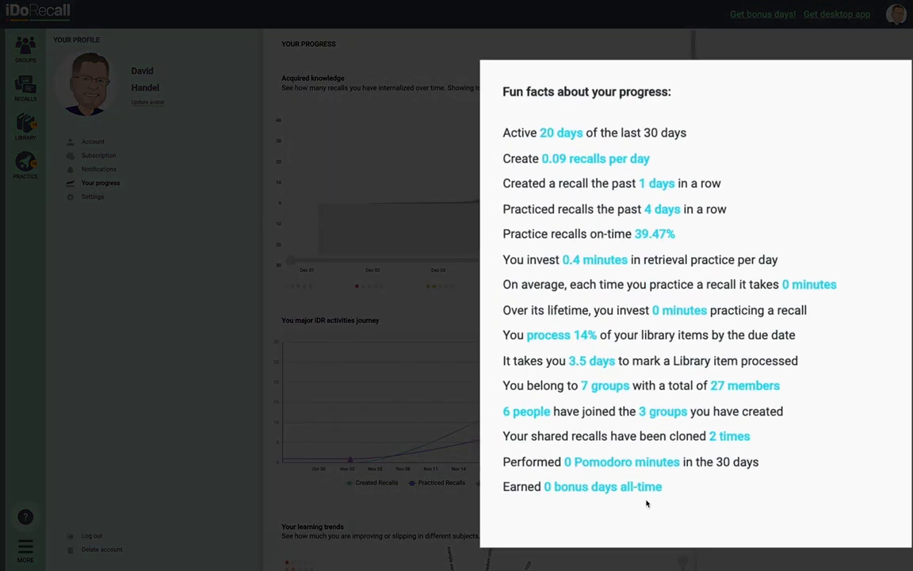
scroll(646, 502, "down", 3)
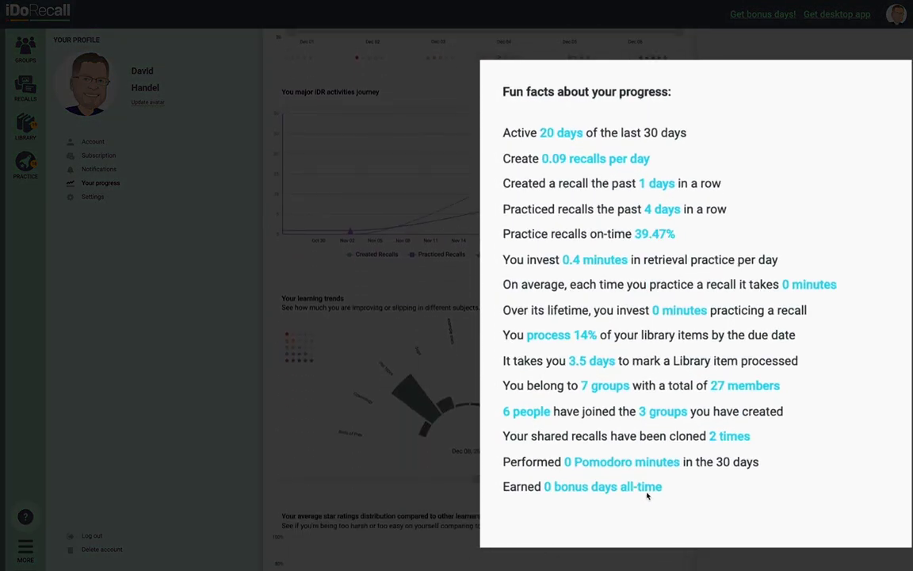
scroll(646, 495, "down", 2)
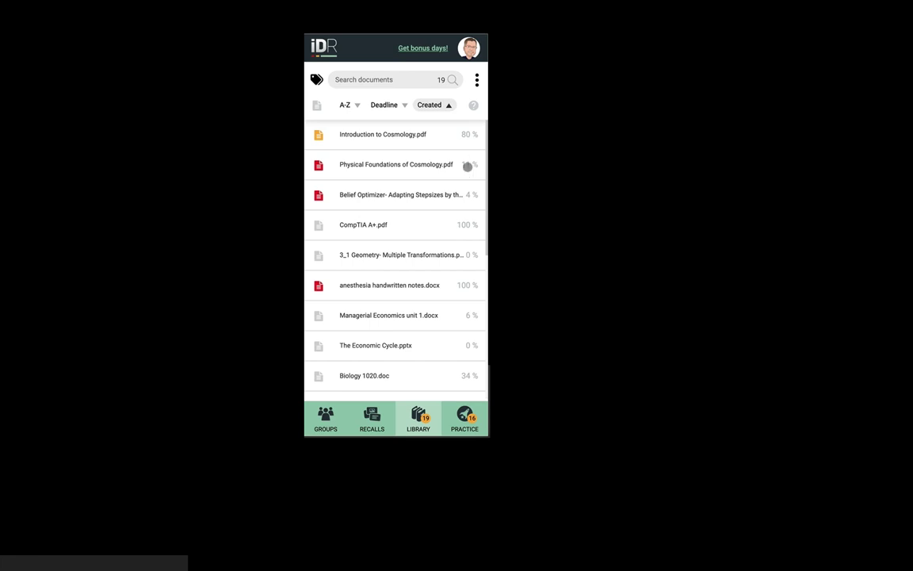
Step: Browse the library in the mobile version of iDoRecall and select the Fluid Therapy Guidelines for Dogs and Cats document
scroll(451, 196, "down", 3)
scroll(451, 195, "down", 4)
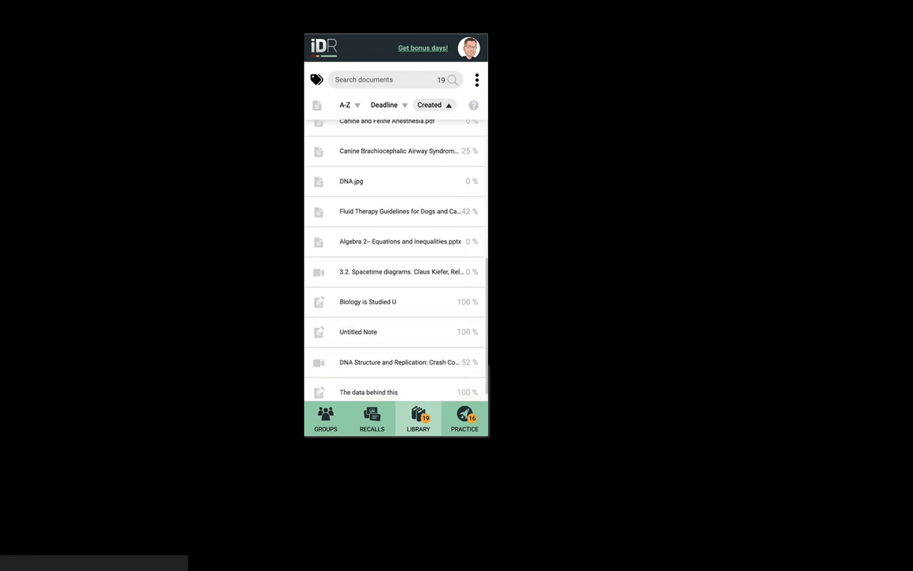
left_click(420, 212)
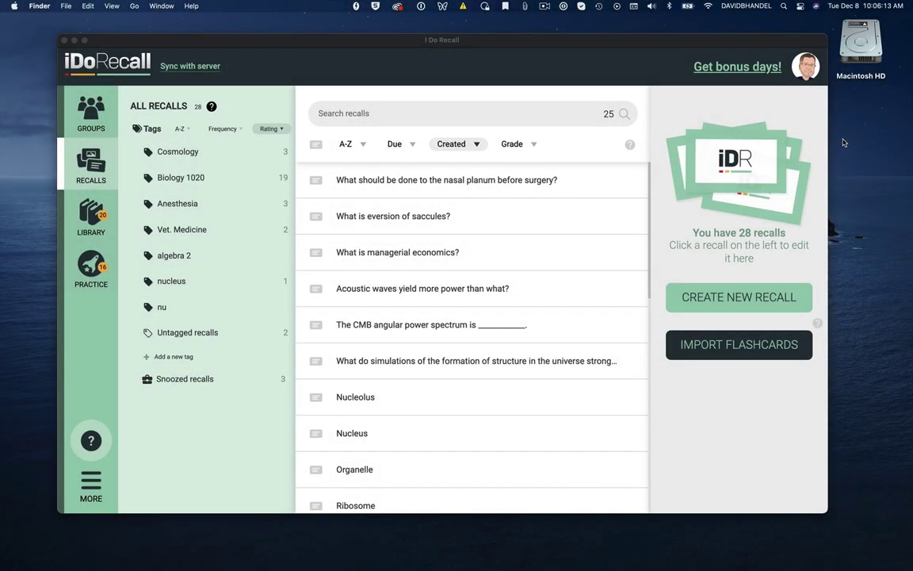
Step: In the iDoRecall desktop app, open the recall about the nasal planum before surgery and the 3.2. Spacetime diagrams video from the library
left_click(353, 183)
left_click(353, 181)
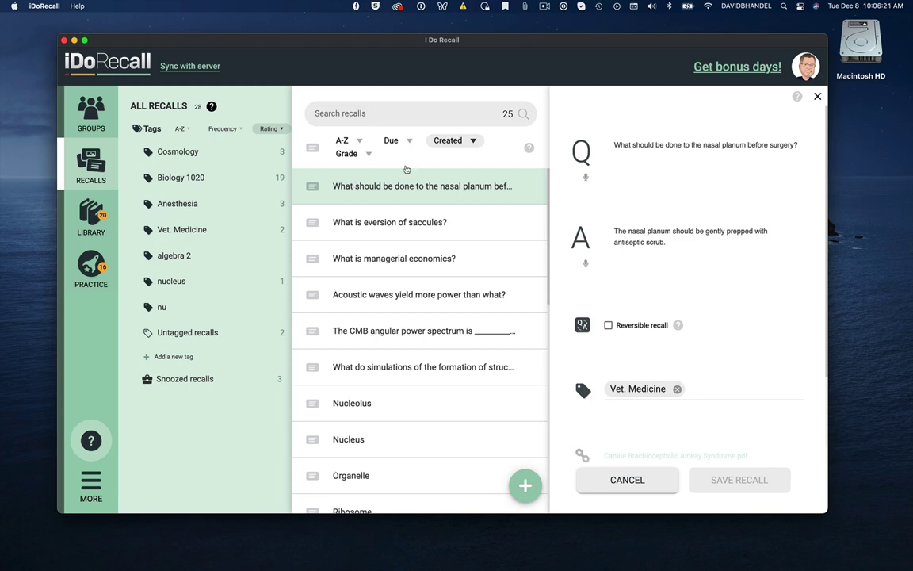
left_click(91, 212)
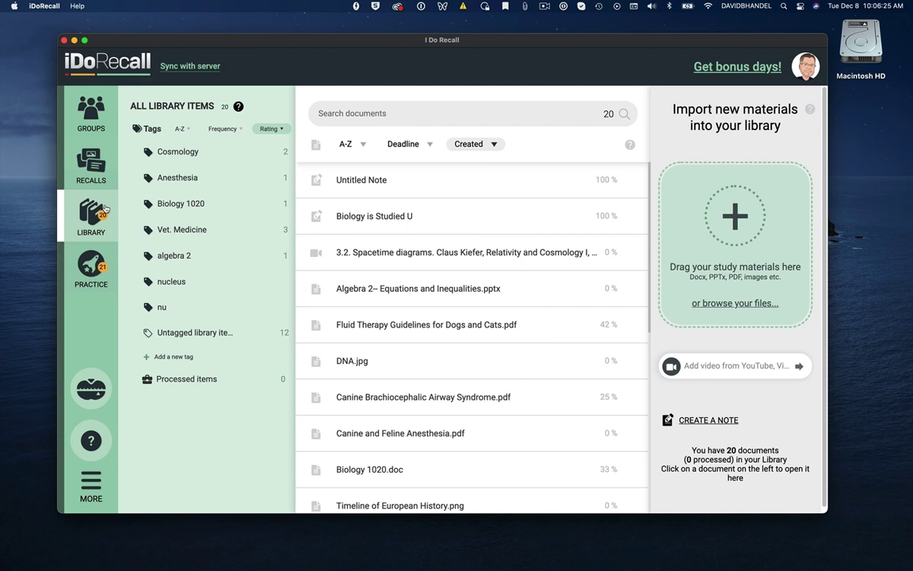
left_click(371, 254)
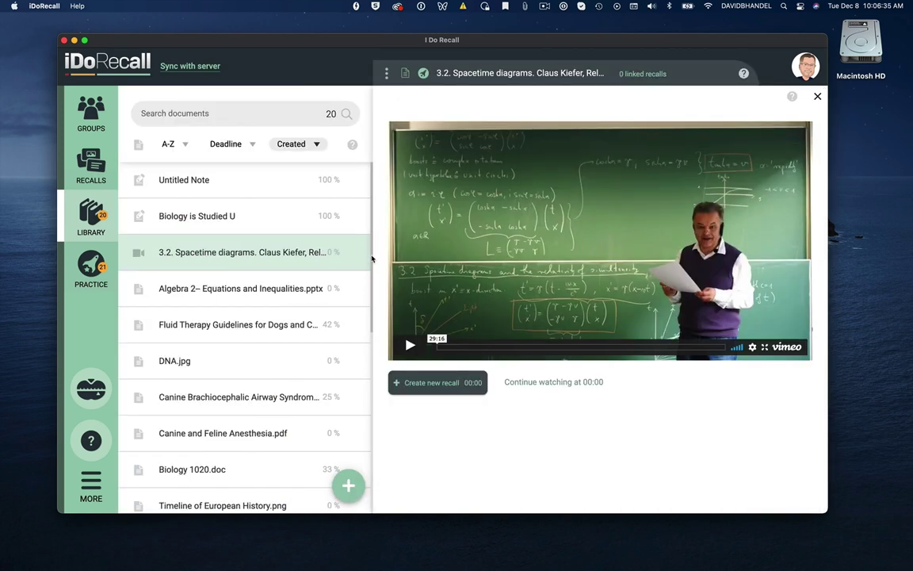
Step: Open Canine Brachiocephalic Airway Syndrome.pdf from the library, go to page 3 and view it full screen at 135% zoom
left_click(219, 405)
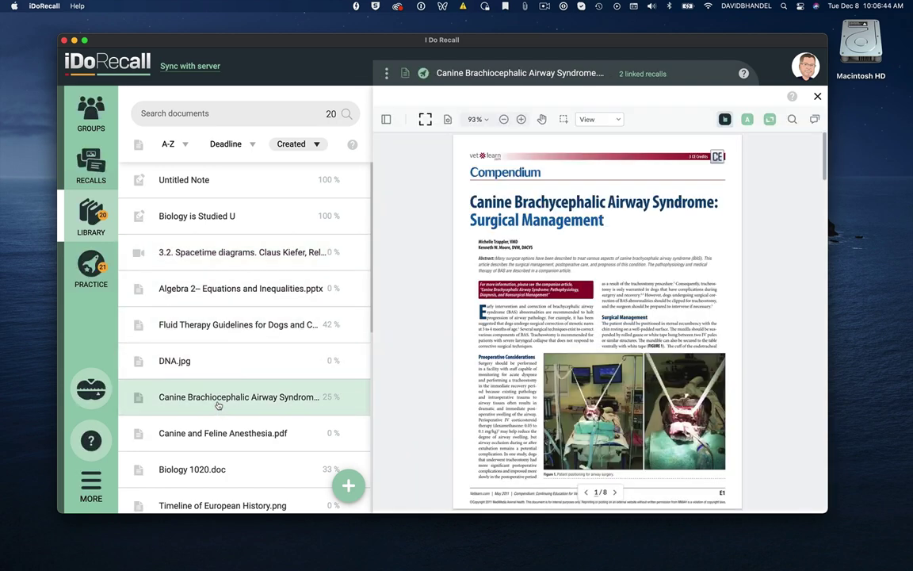
scroll(557, 286, "down", 5)
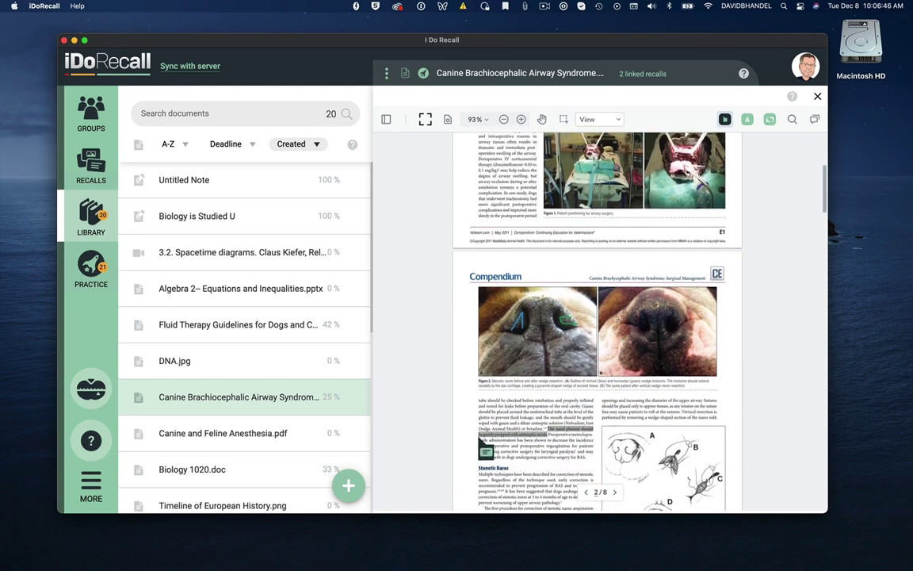
scroll(619, 318, "down", 6)
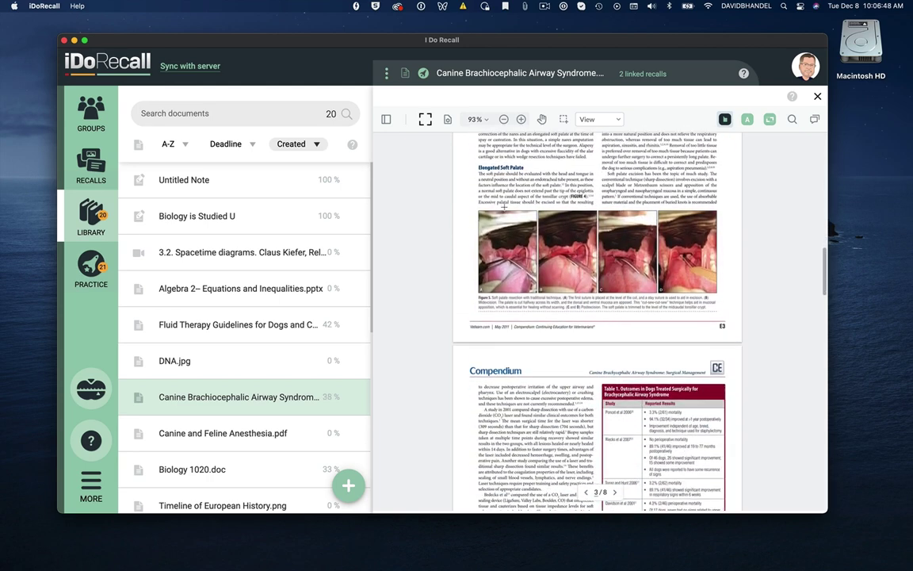
left_click(425, 119)
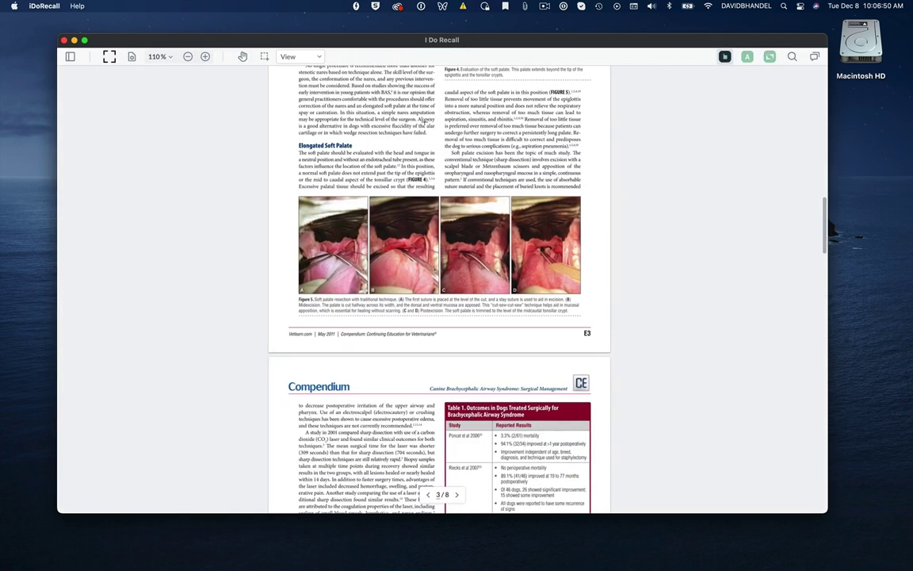
left_click(205, 57)
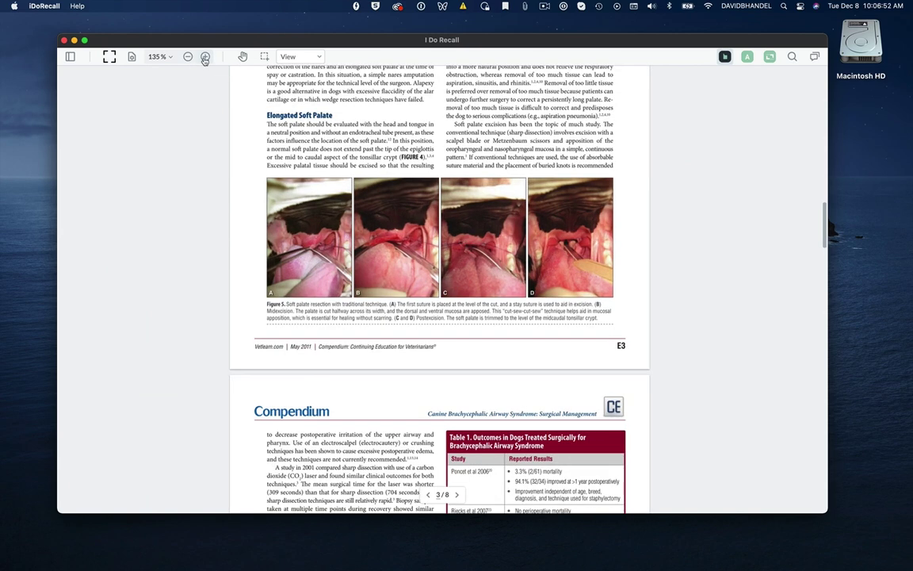
Step: Enlarge the soft palate resection figure to 210% zoom, exit full screen and open the practice area
left_click(204, 57)
left_click(204, 57)
left_click(205, 57)
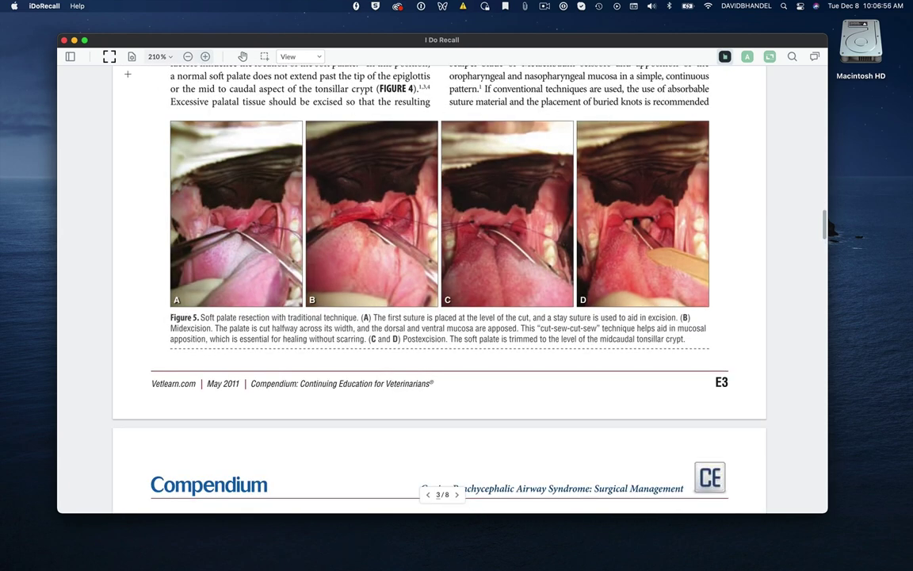
left_click(108, 56)
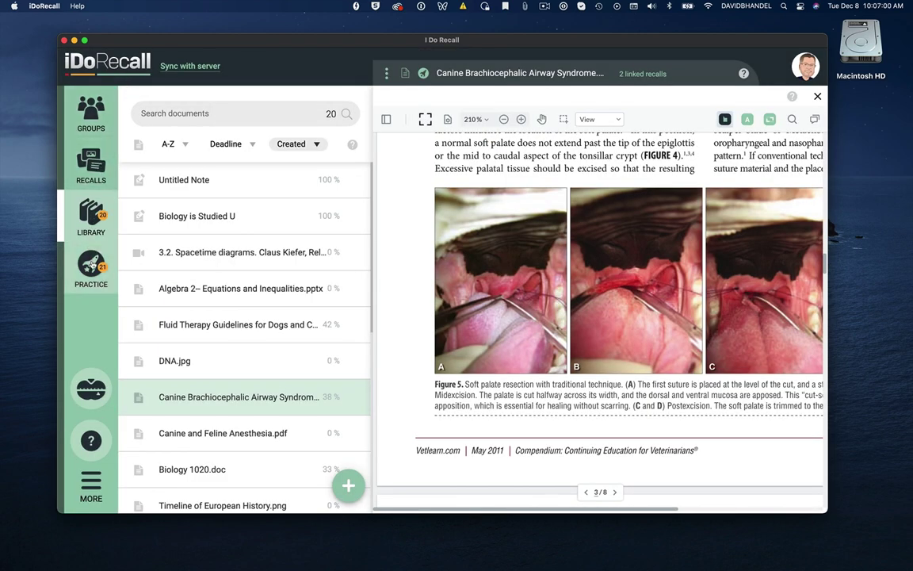
left_click(92, 264)
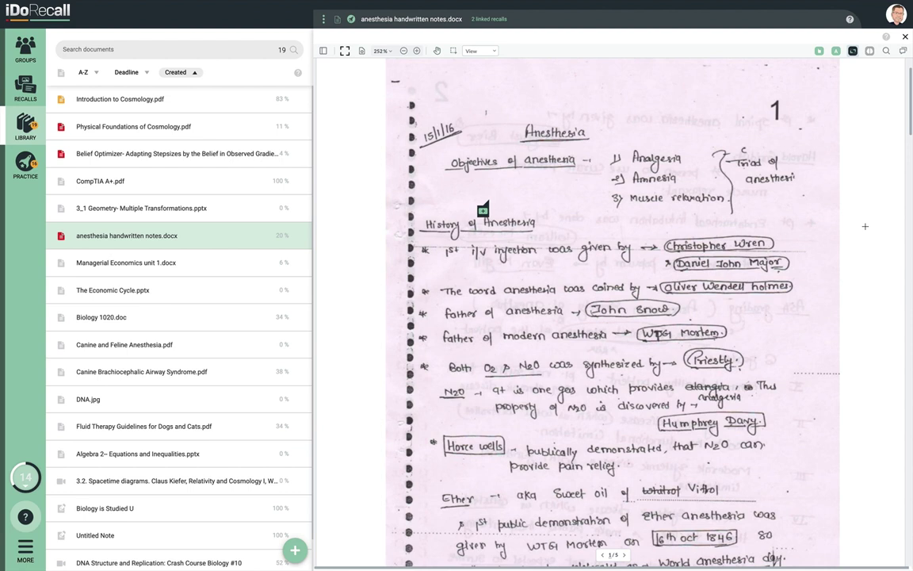
Step: Frame the adequate mouth opening note on page 3 and save a linked recall asking "What is the adequate mouth opening distance?" with answer "3 fingers"
scroll(865, 226, "down", 5)
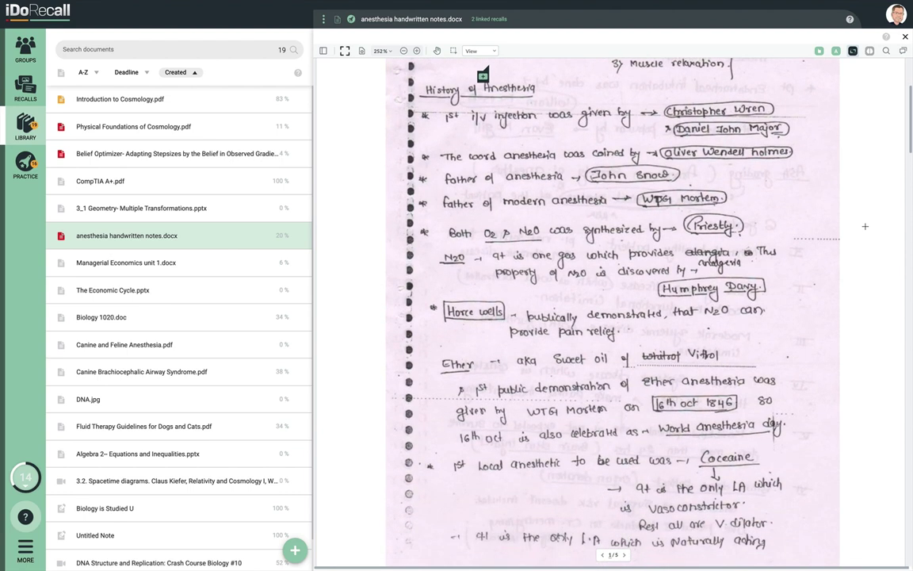
scroll(865, 226, "down", 2)
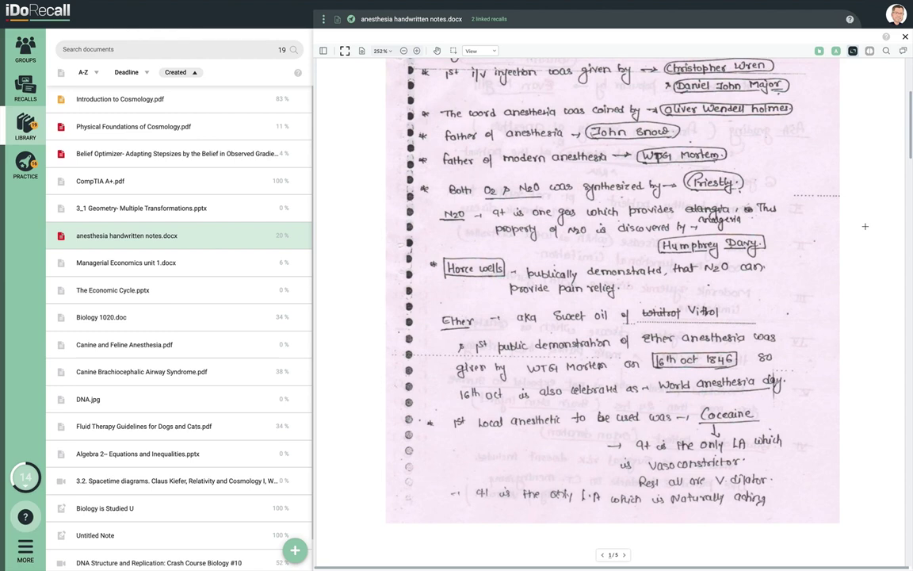
scroll(864, 226, "down", 6)
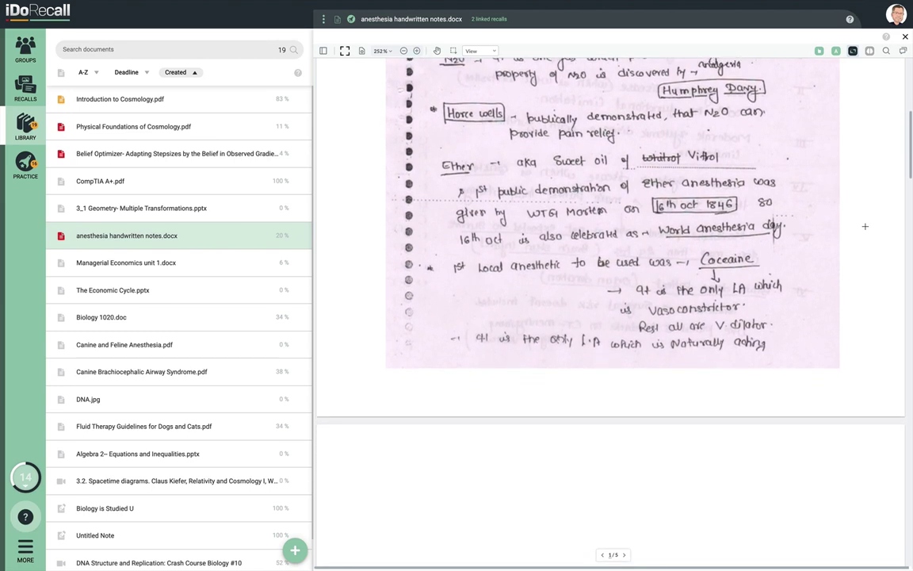
scroll(865, 225, "down", 11)
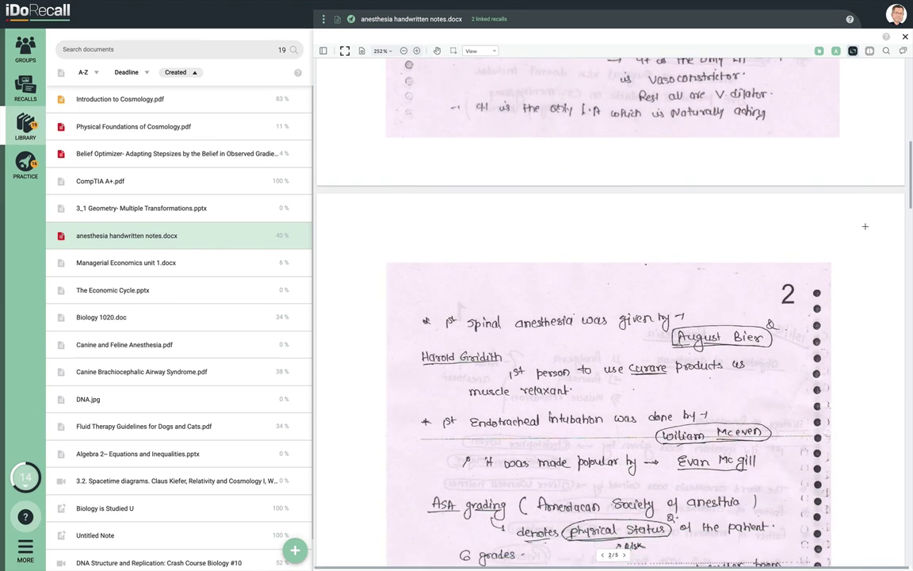
scroll(865, 226, "down", 4)
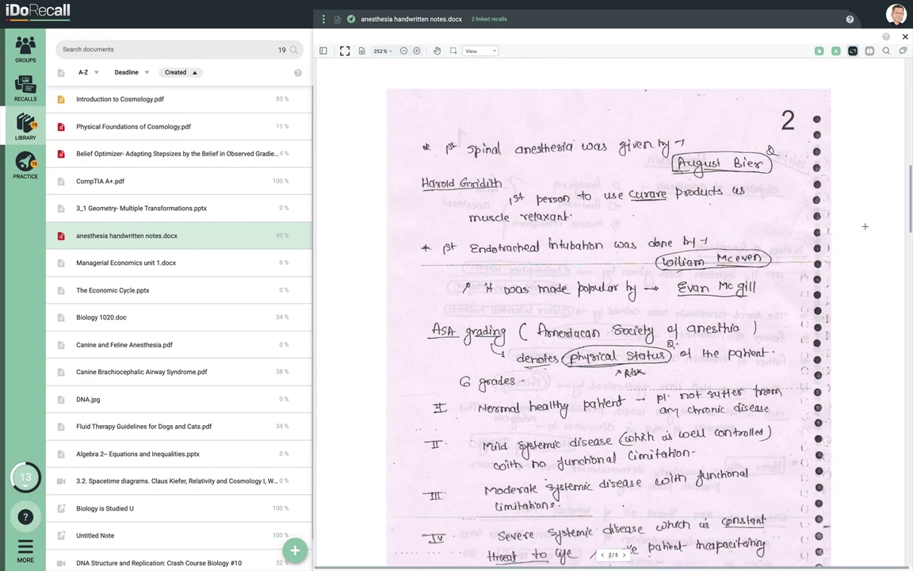
scroll(864, 226, "down", 5)
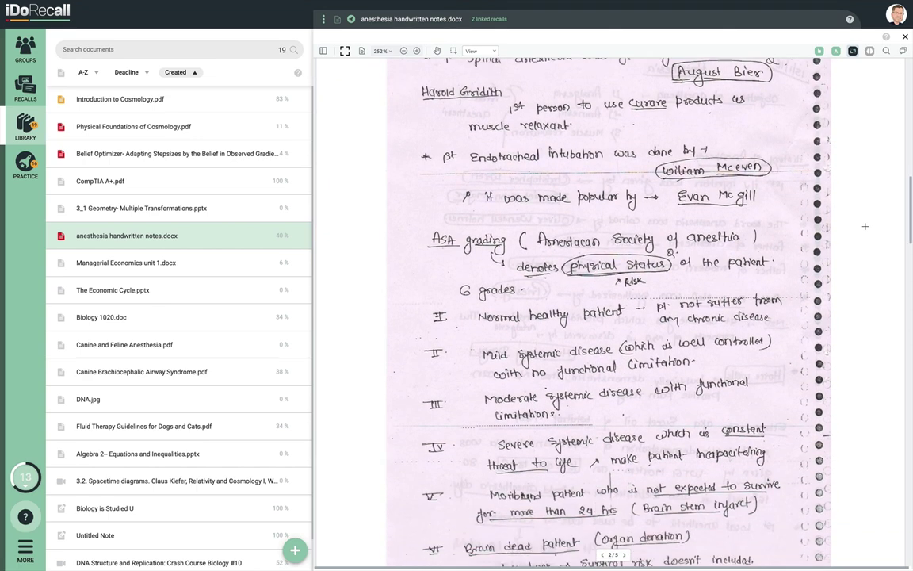
scroll(864, 225, "down", 11)
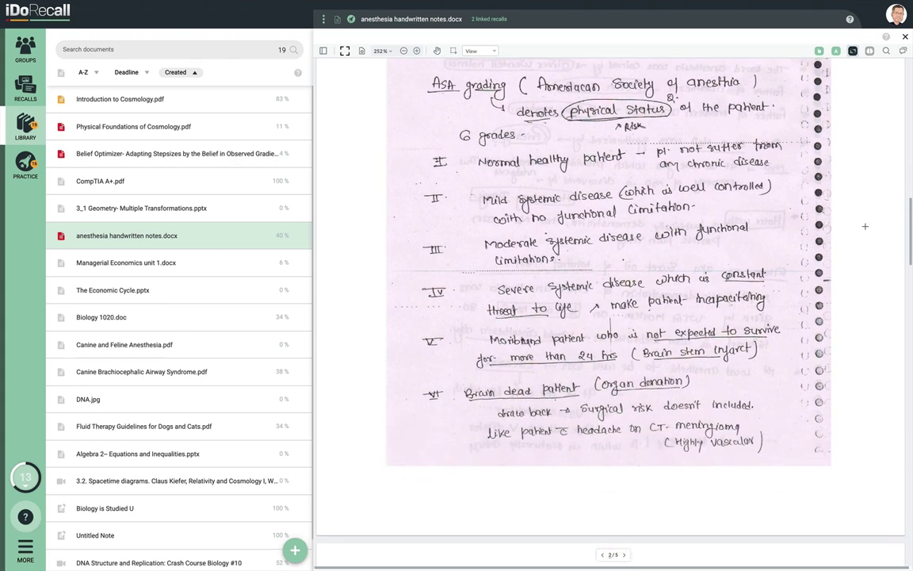
scroll(865, 226, "down", 9)
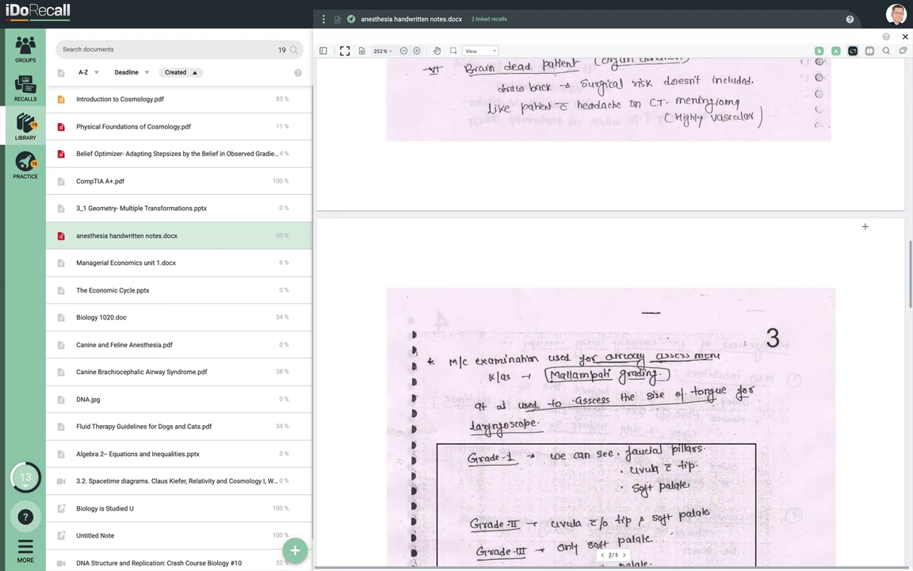
scroll(865, 226, "down", 7)
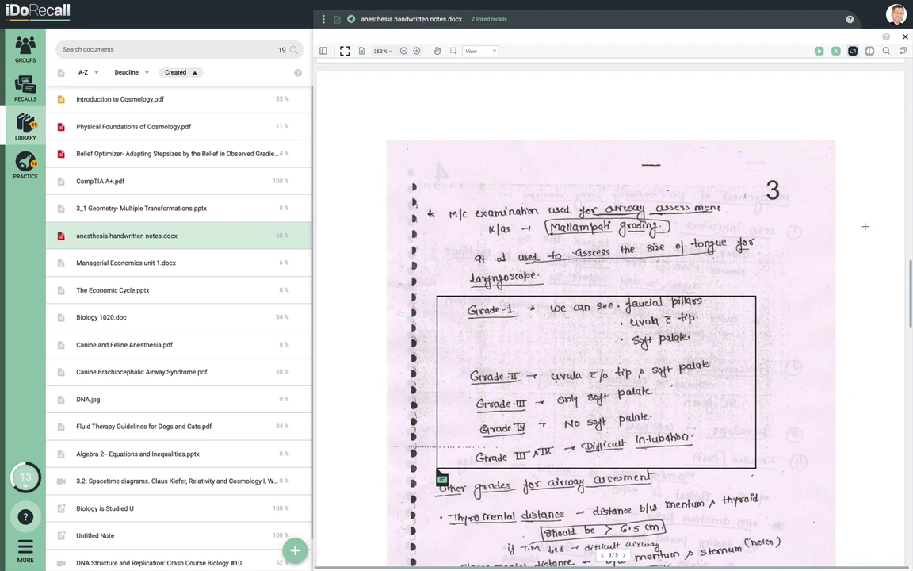
scroll(865, 226, "down", 1)
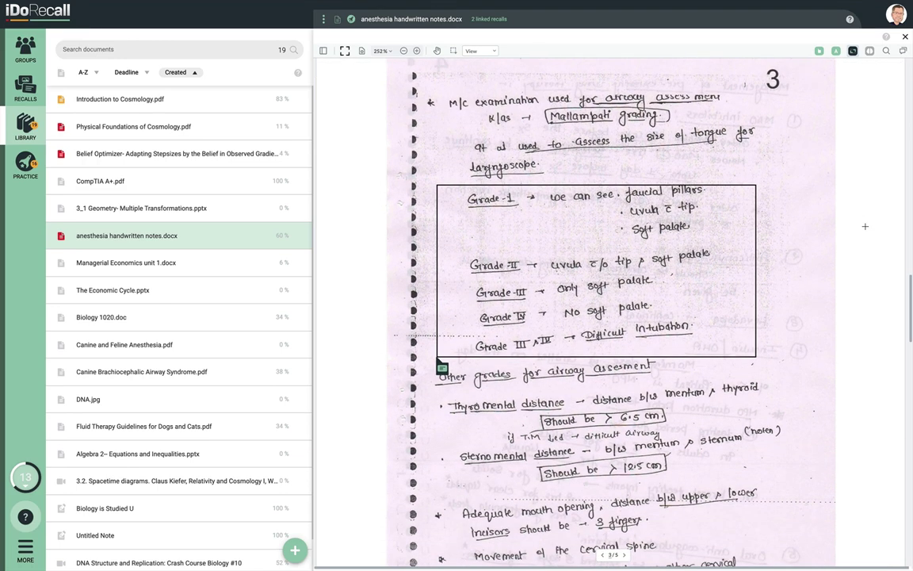
scroll(864, 226, "down", 4)
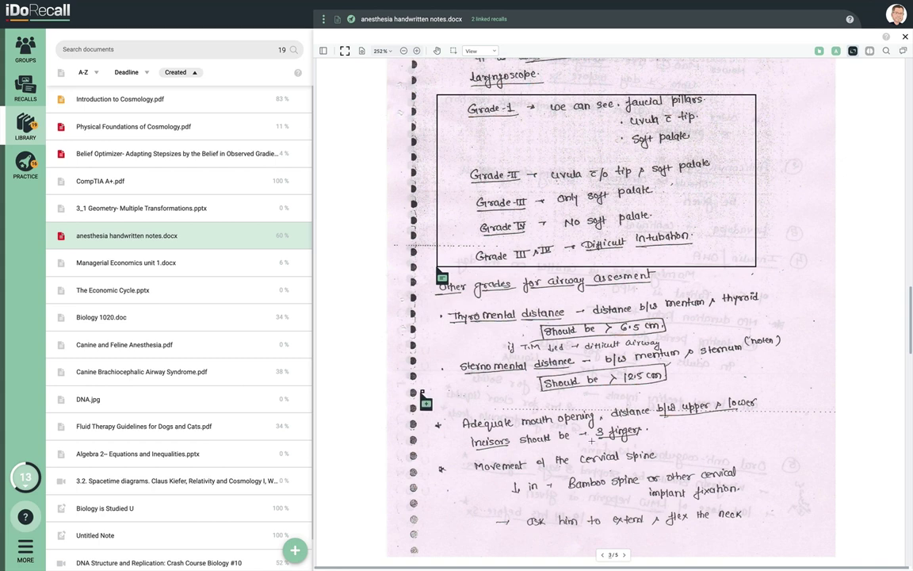
left_click_drag(421, 390, 820, 452)
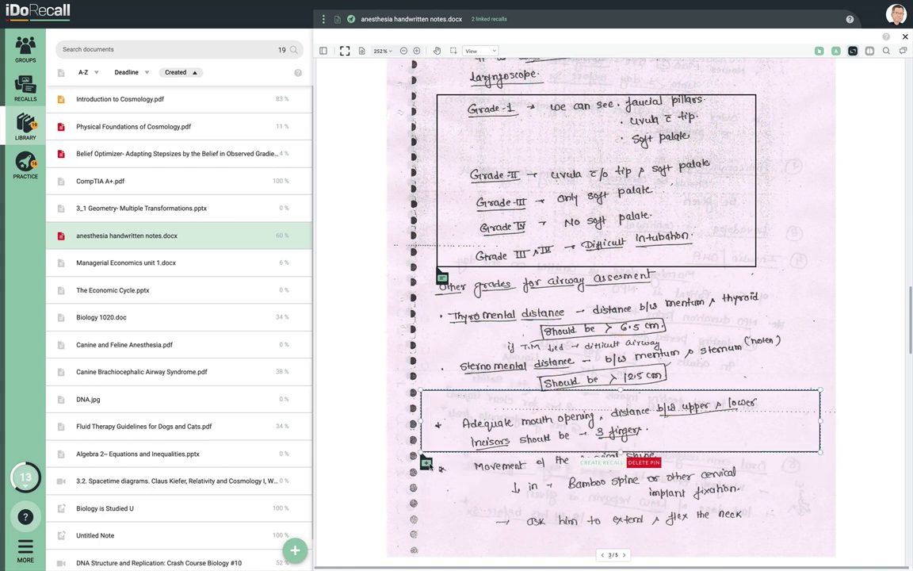
left_click(426, 463)
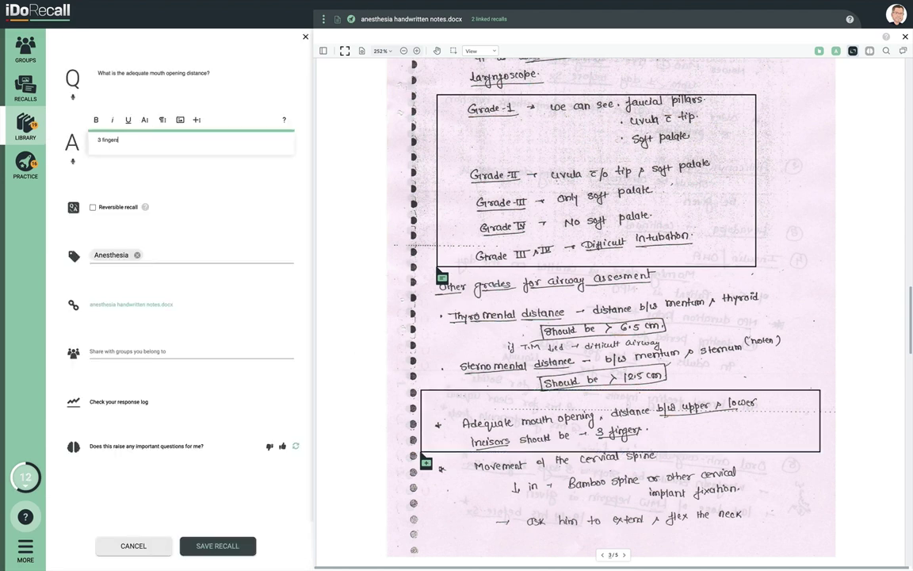
left_click(239, 547)
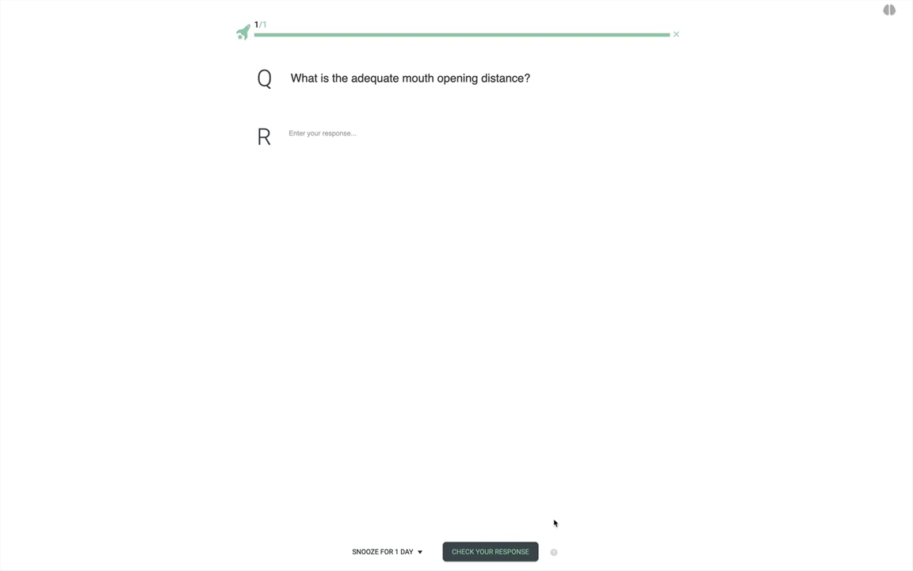
Step: Reveal the answer to the mouth opening practice question and open its linked source, anesthesia handwritten notes.docx
left_click(507, 555)
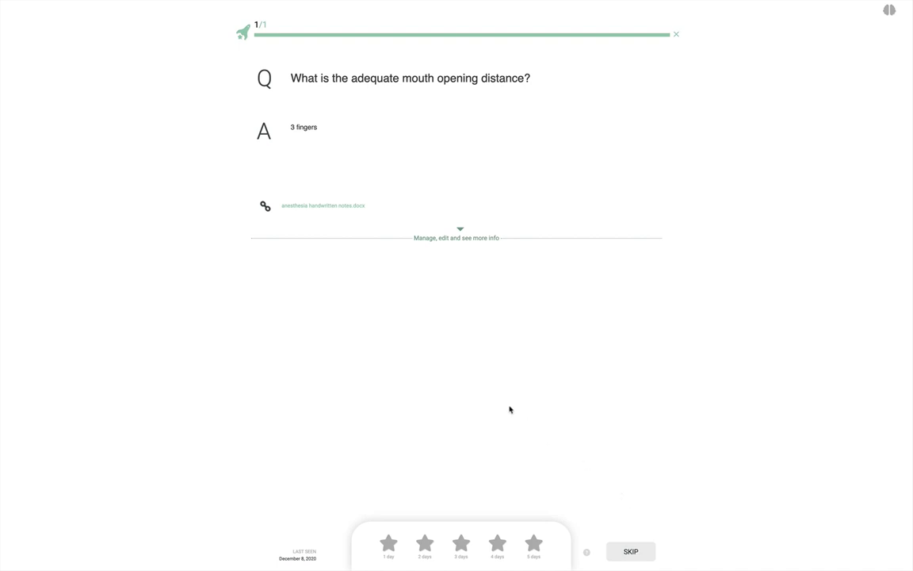
left_click(334, 206)
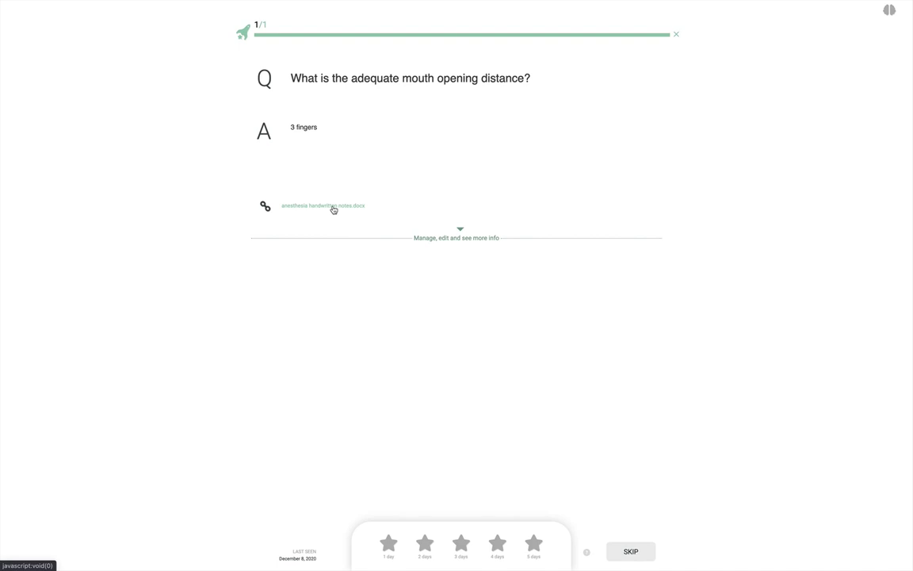